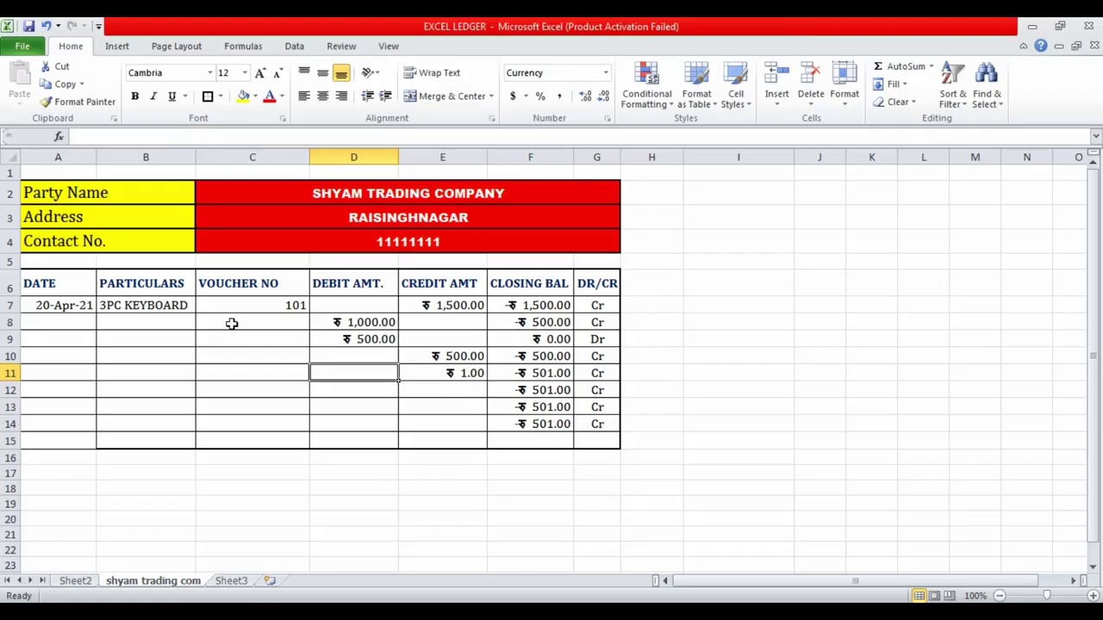
- Inspect the =+D7-E7 balance formula in the ledger's closing balance cell F7
click(231, 323)
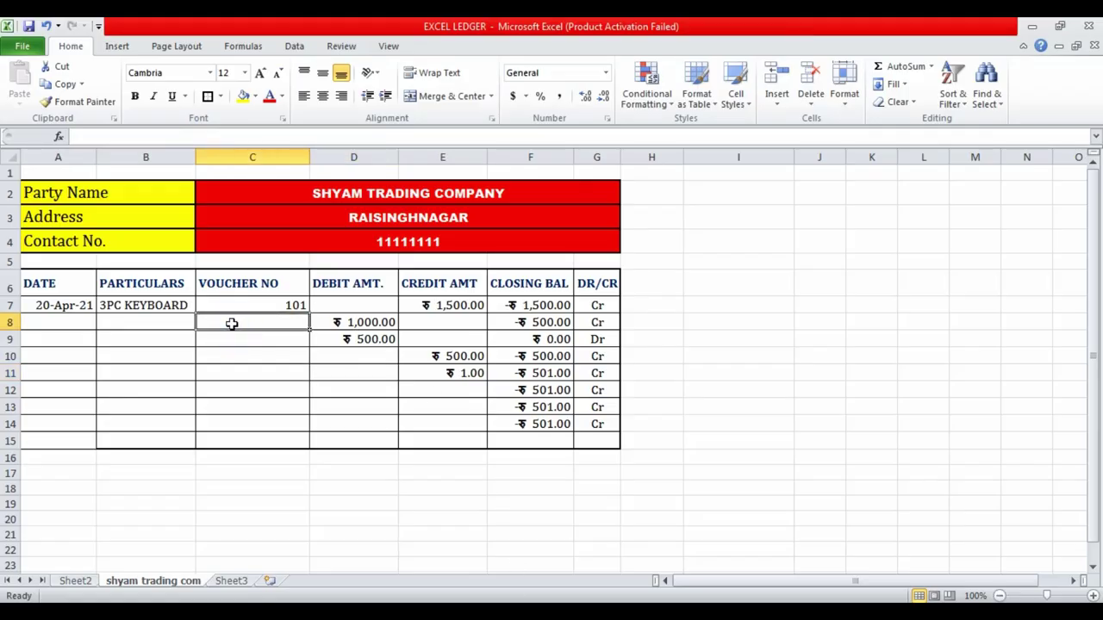
click(529, 306)
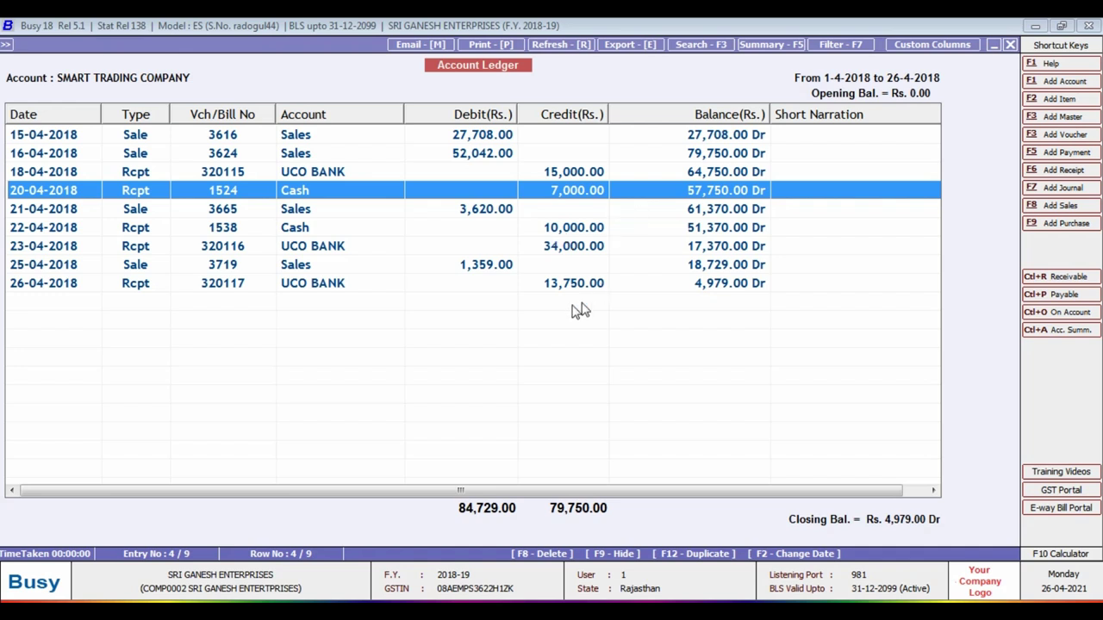
- Switch from Busy to the handwritten Smart Enterprises ledger photo
key(alt+Tab)
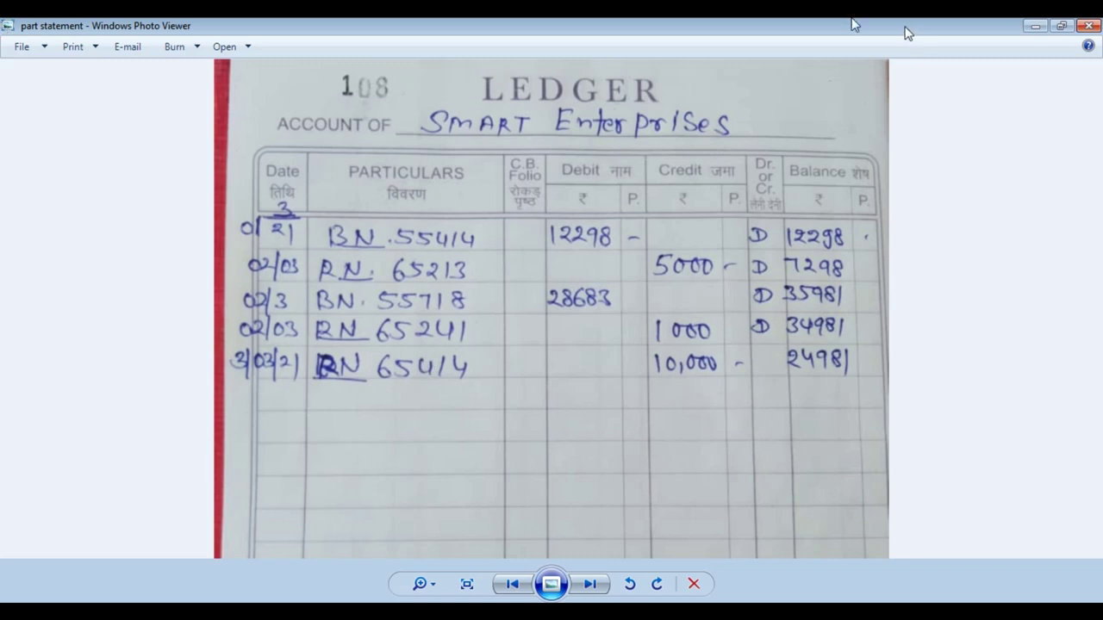
- Zoom into the paper ledger photo and pan to show the top of the page
scroll(609, 130, up, 1)
drag(608, 129, 595, 185)
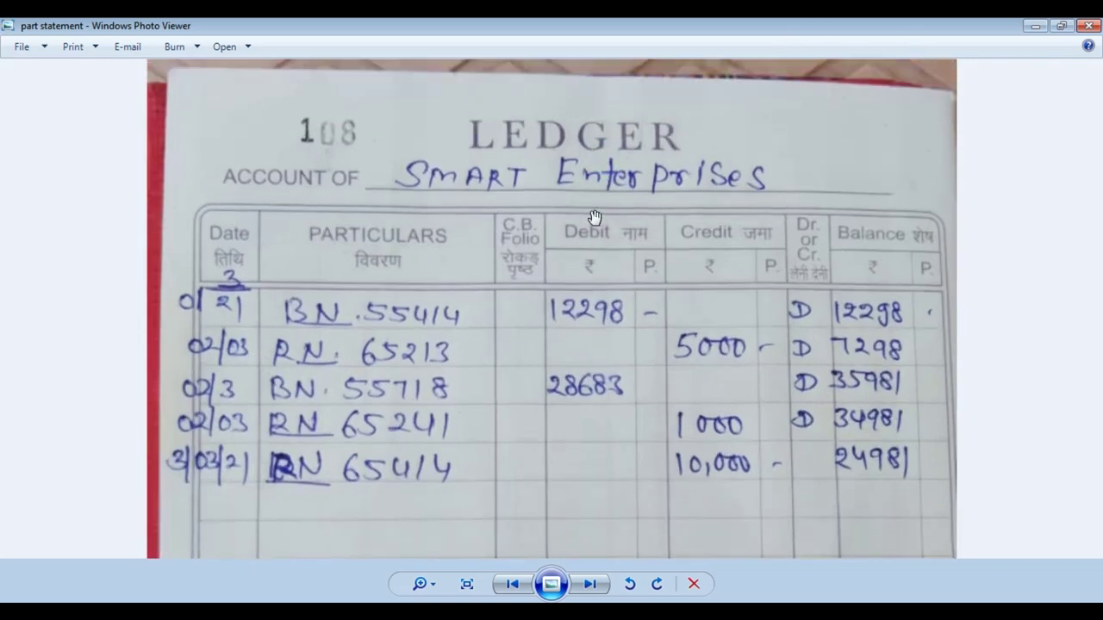
scroll(595, 222, up, 1)
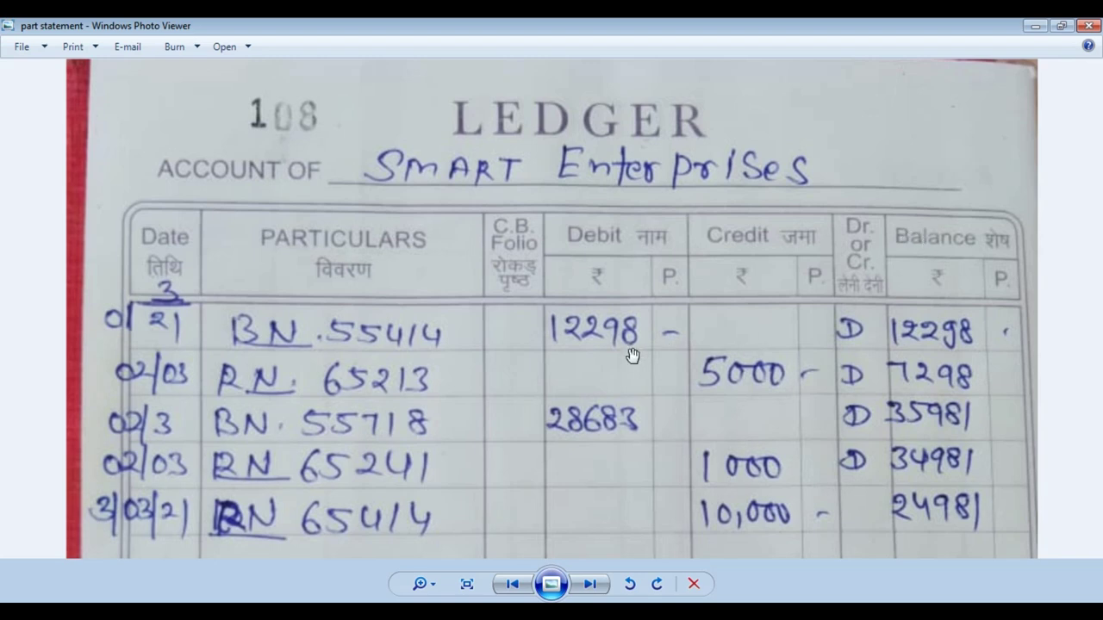
drag(630, 353, 531, 287)
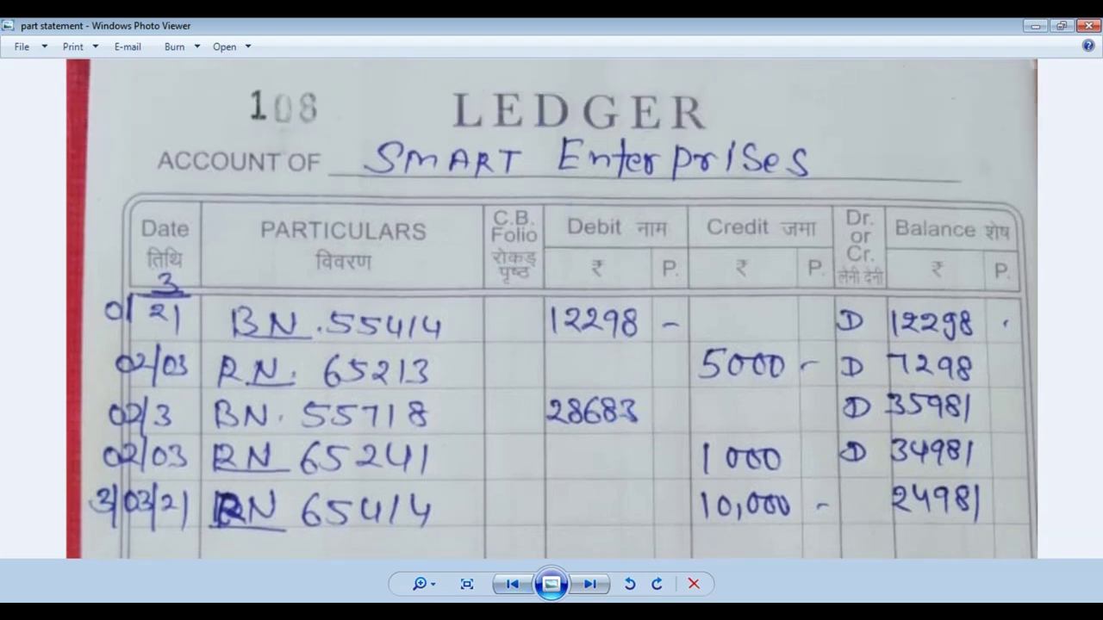
- Cycle past TallyPrime and Busy back to the Excel SHYAM TRADING COMPANY ledger sheet
key(alt+Tab)
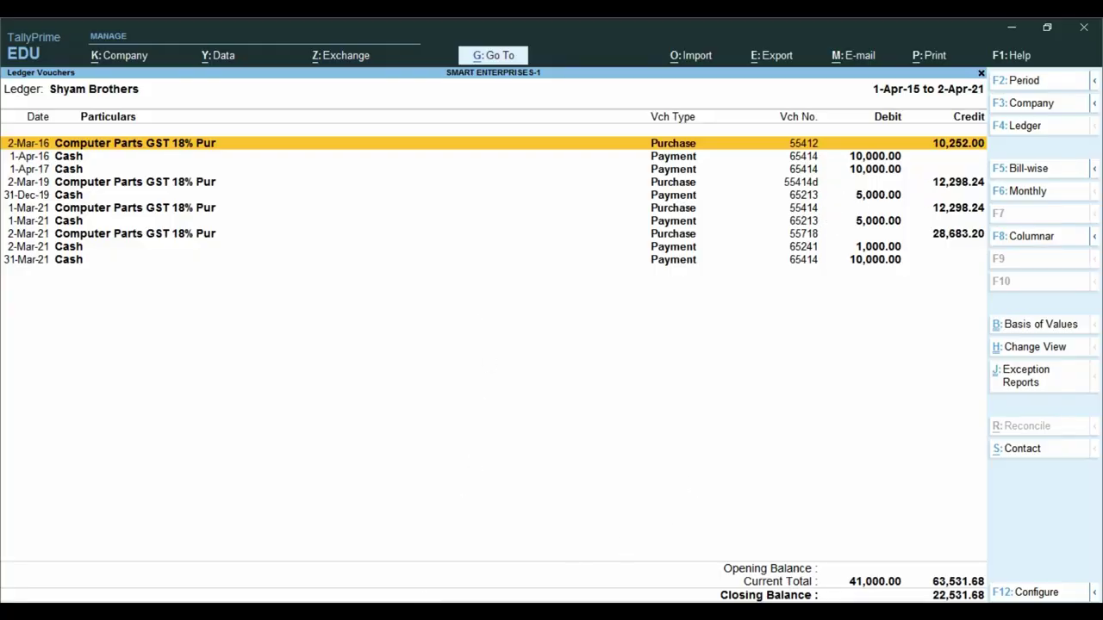
key(alt+Tab)
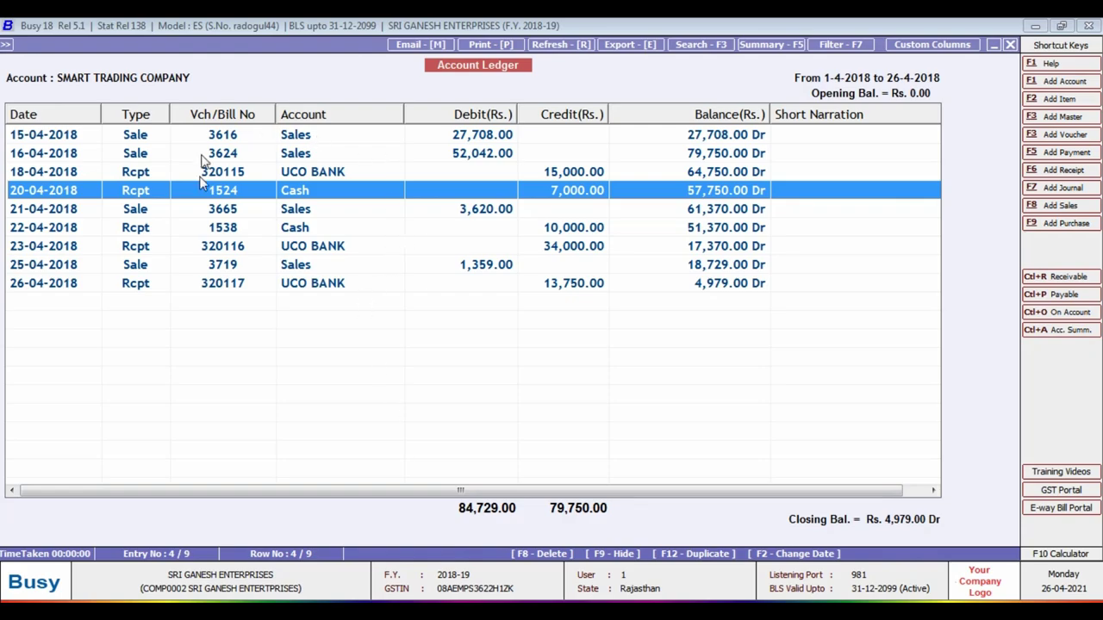
key(alt+Tab)
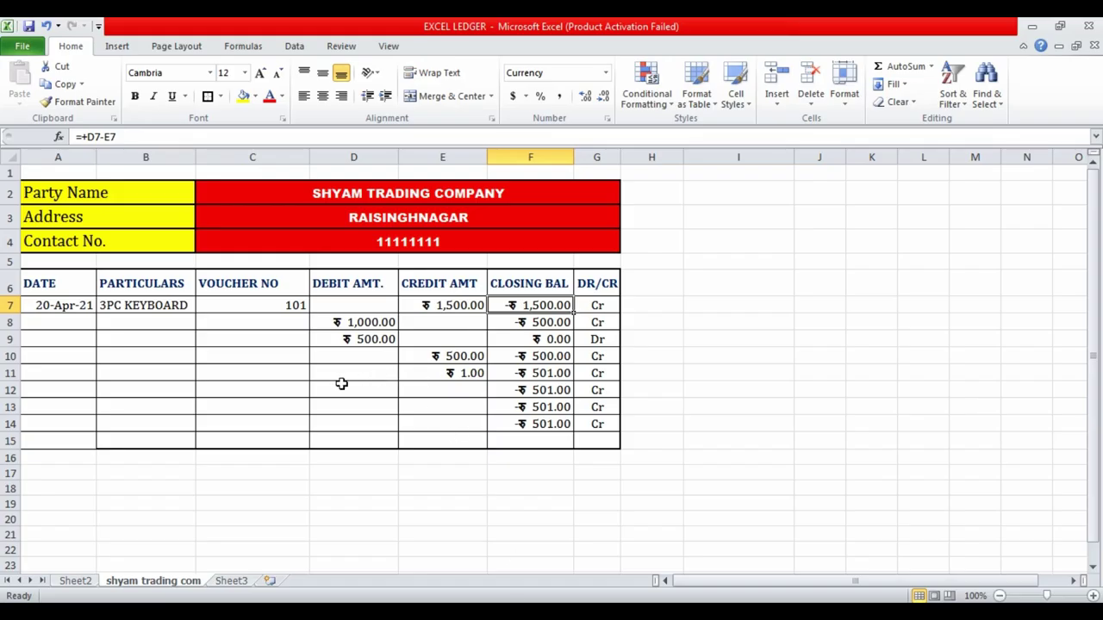
click(340, 384)
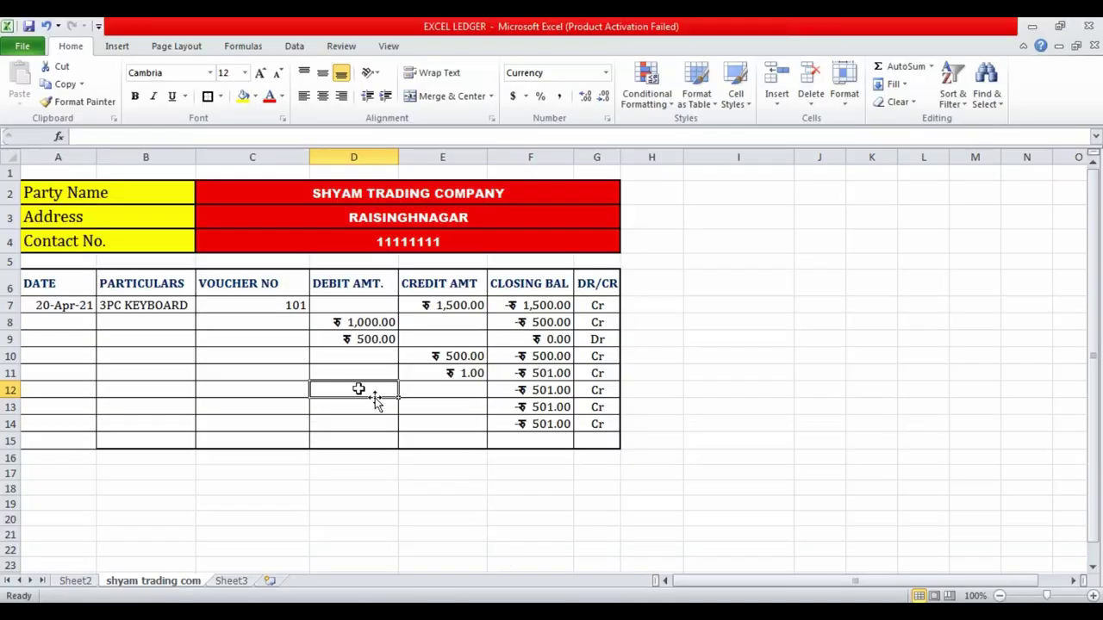
click(265, 361)
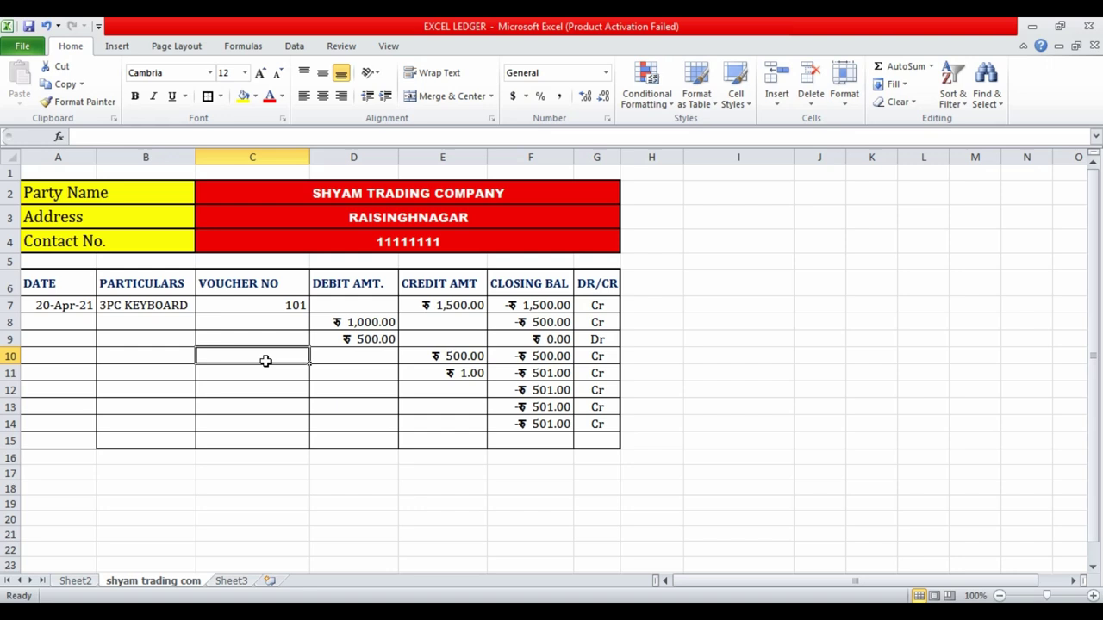
click(140, 195)
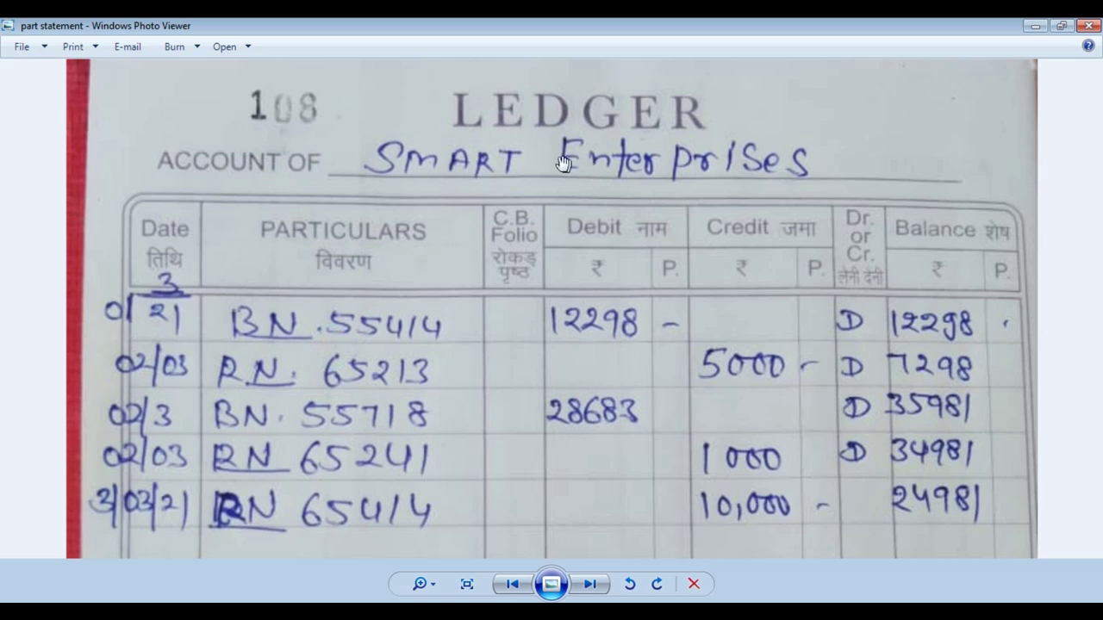
- Pan the ledger photo down to reveal the 108 LEDGER heading
scroll(500, 207, down, 1)
scroll(492, 247, down, 1)
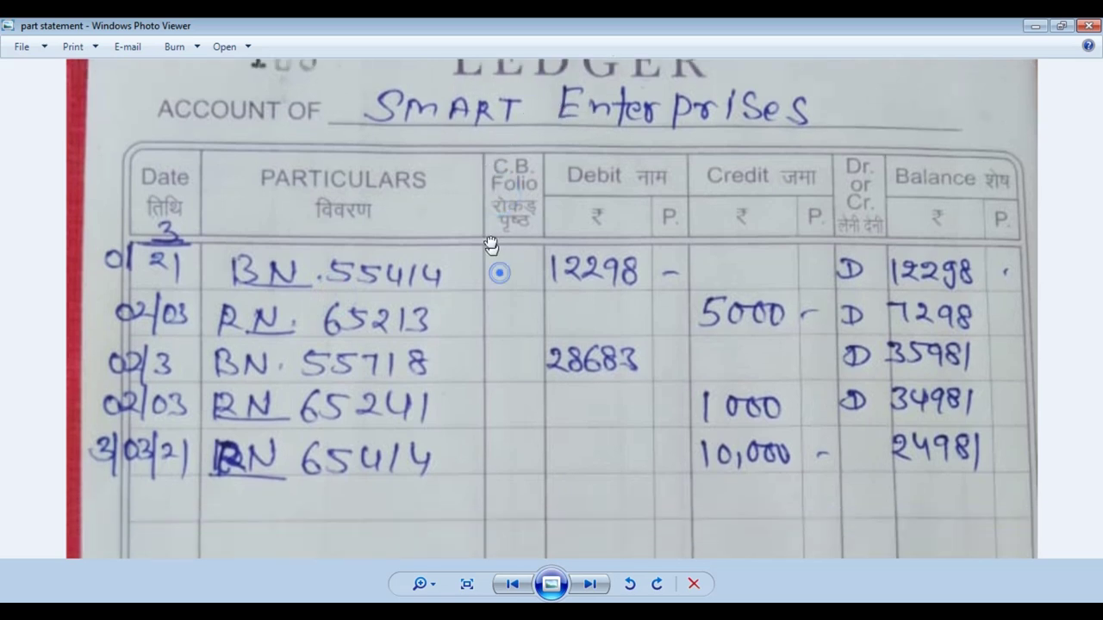
scroll(482, 259, down, 1)
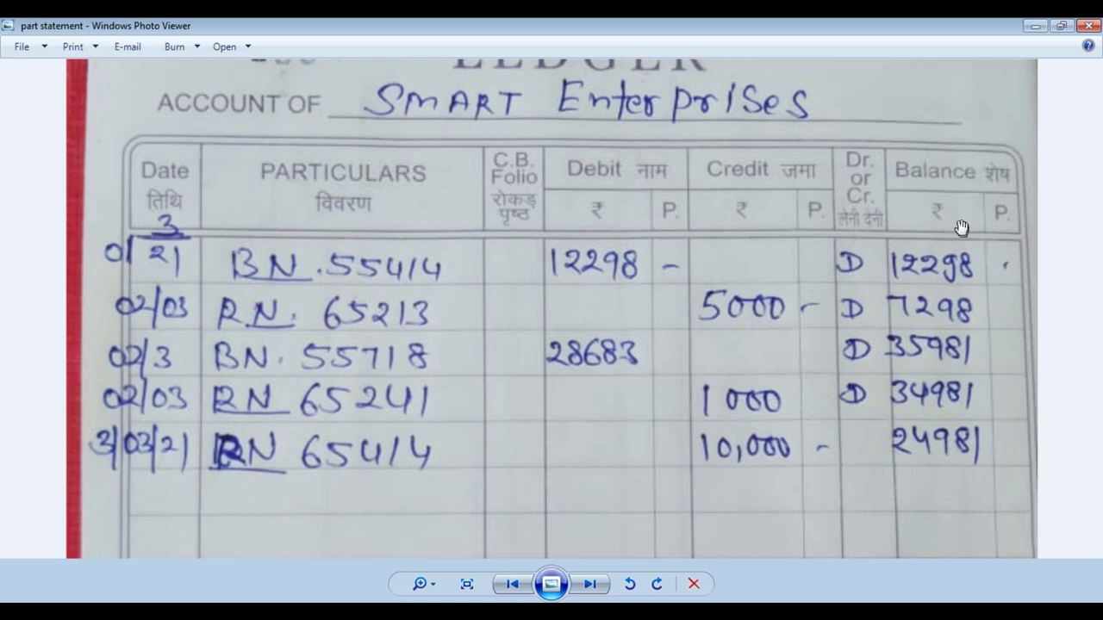
drag(959, 352, 961, 381)
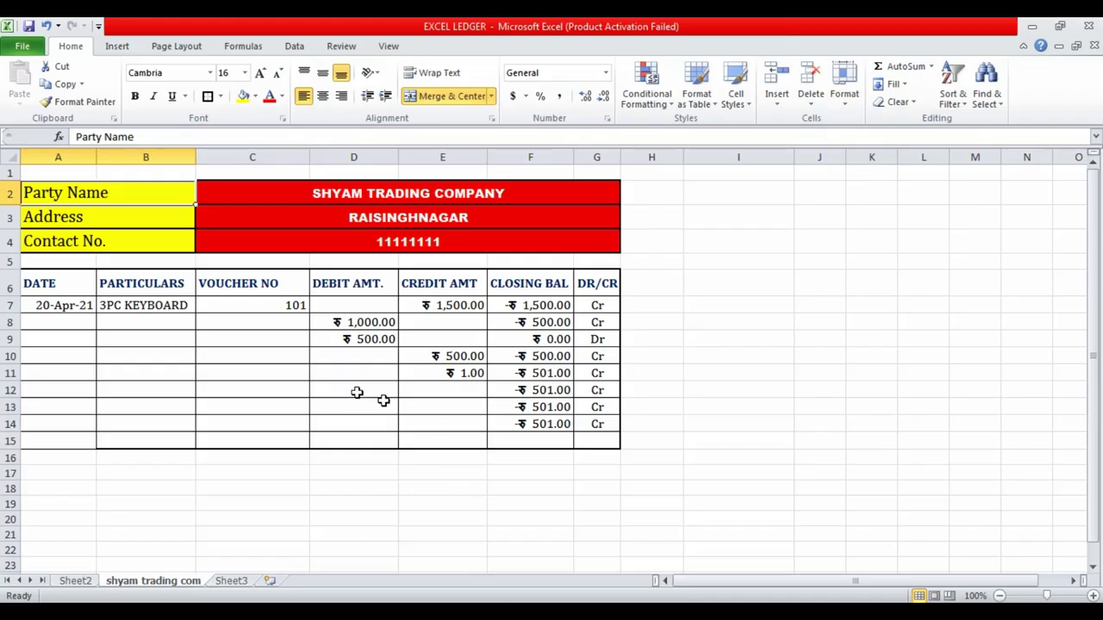
- Highlight the 500.00 Cr entry and outline the DR/CR column, then go to Sheet2's Index table
click(340, 361)
click(100, 327)
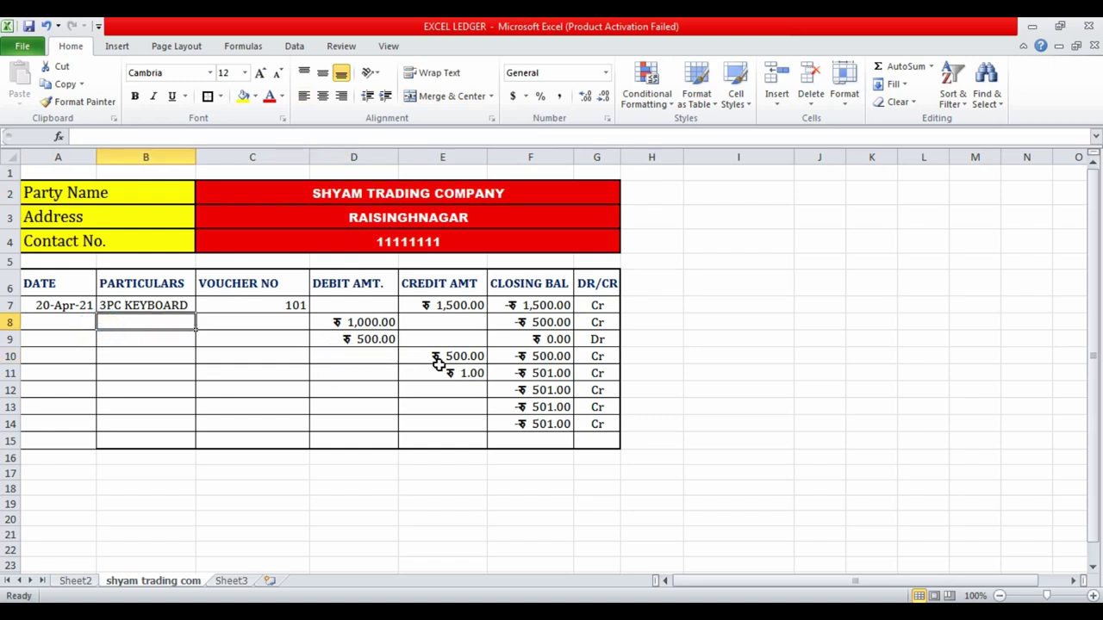
scroll(440, 366, down, 1)
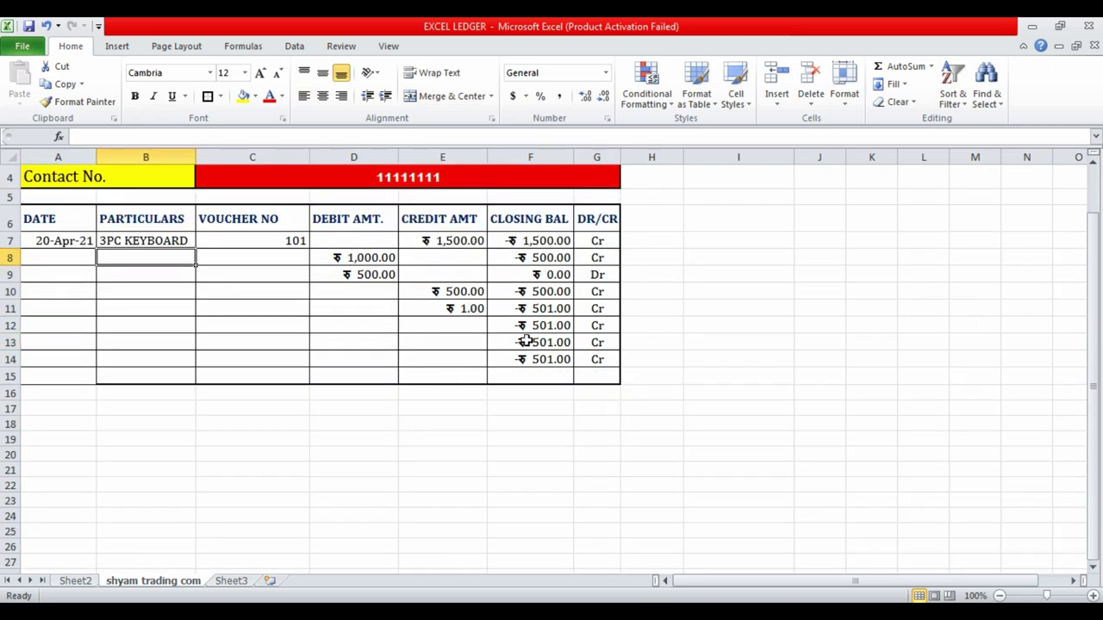
click(602, 290)
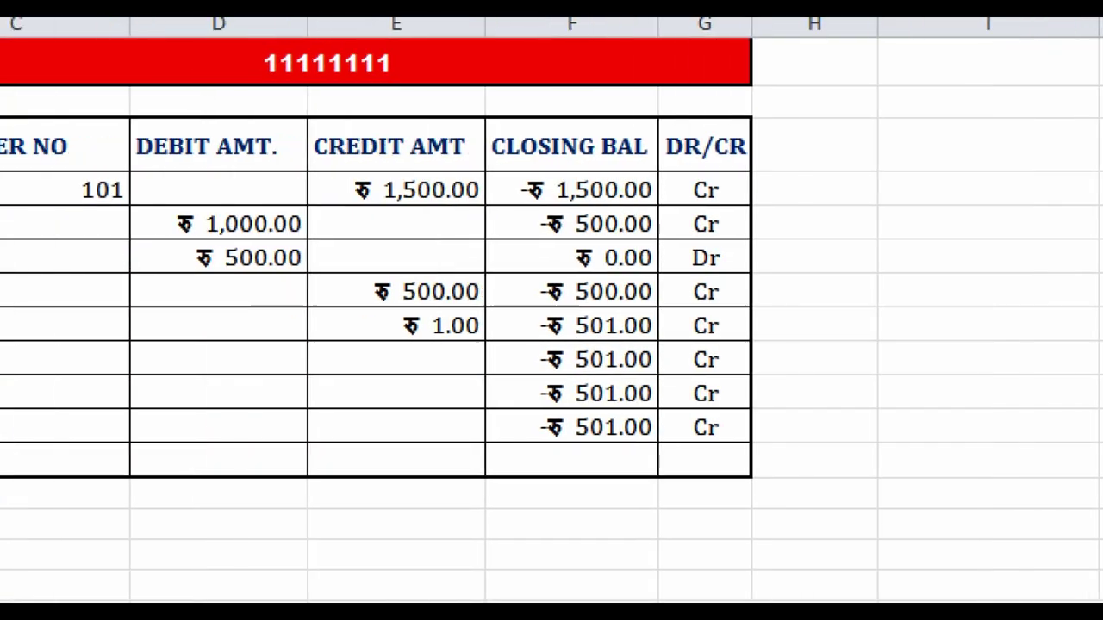
click(435, 293)
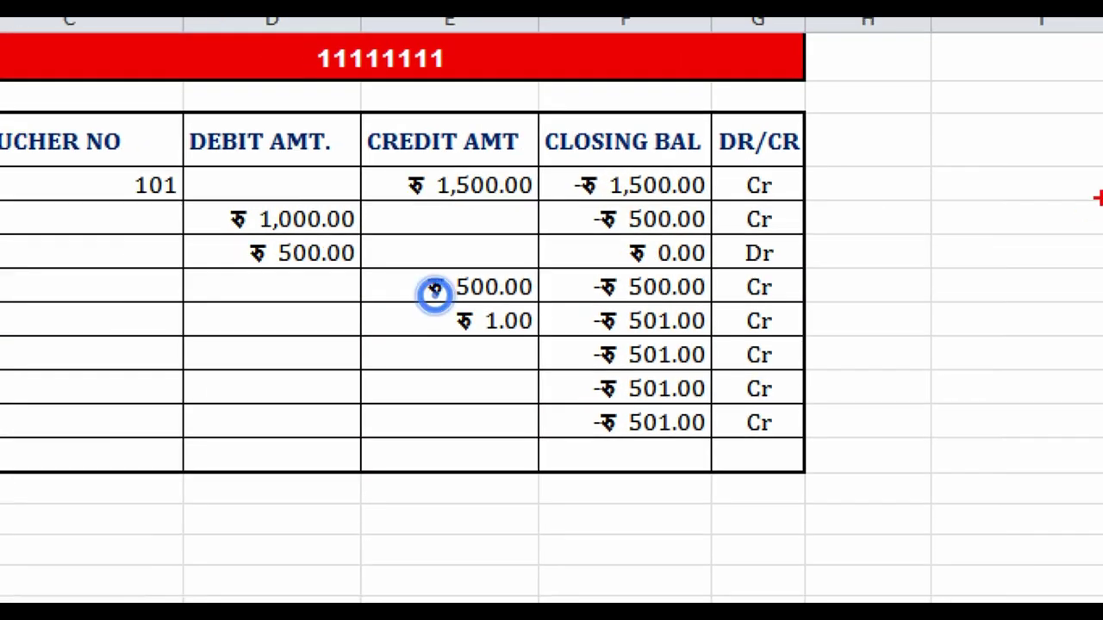
drag(842, 155, 715, 474)
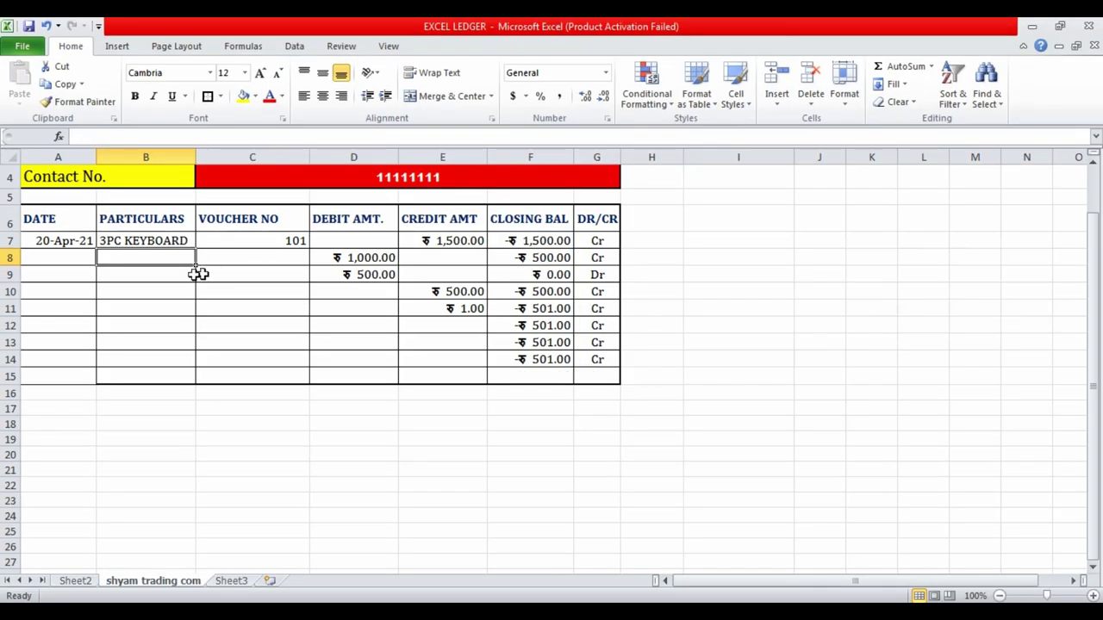
click(77, 582)
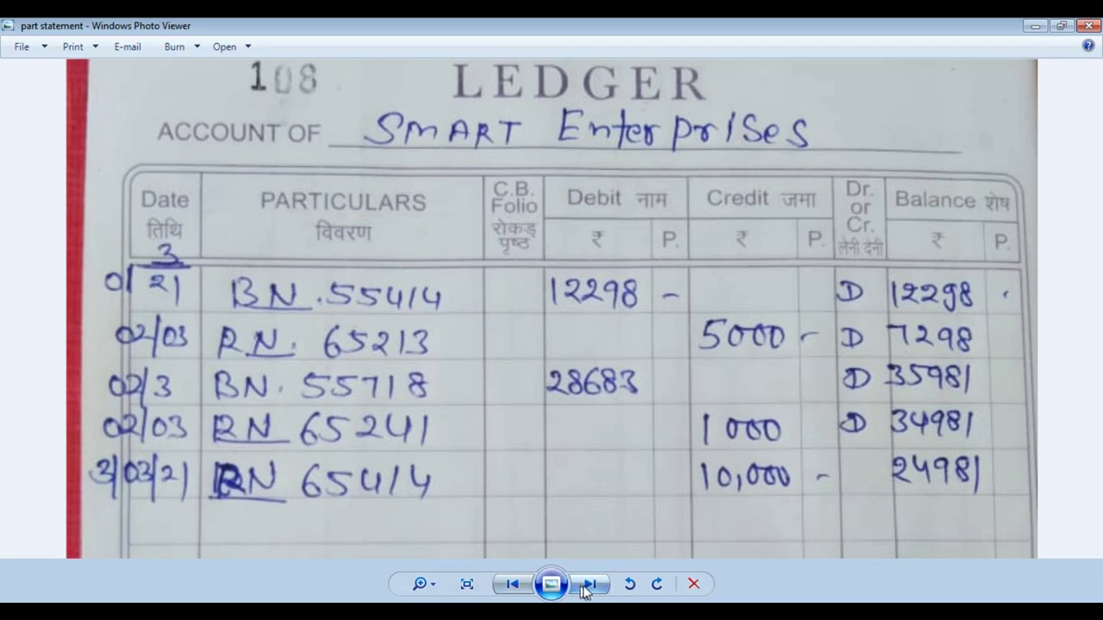
- Compare the INDEX photo's first PAGE NO entry with the ledger photo's page number 108
click(589, 584)
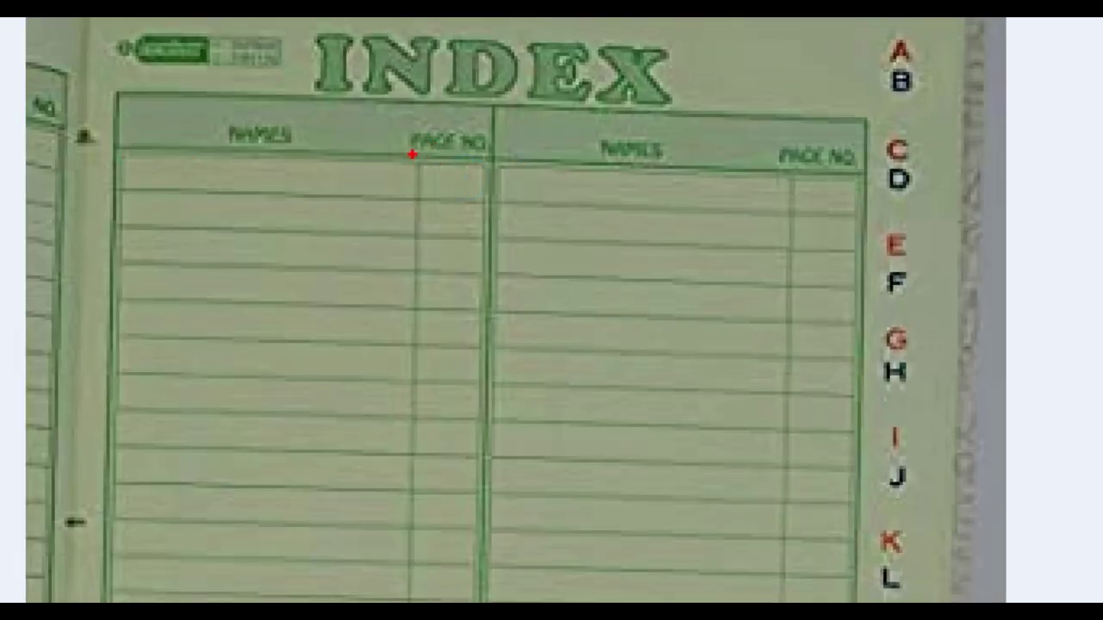
drag(412, 154, 505, 219)
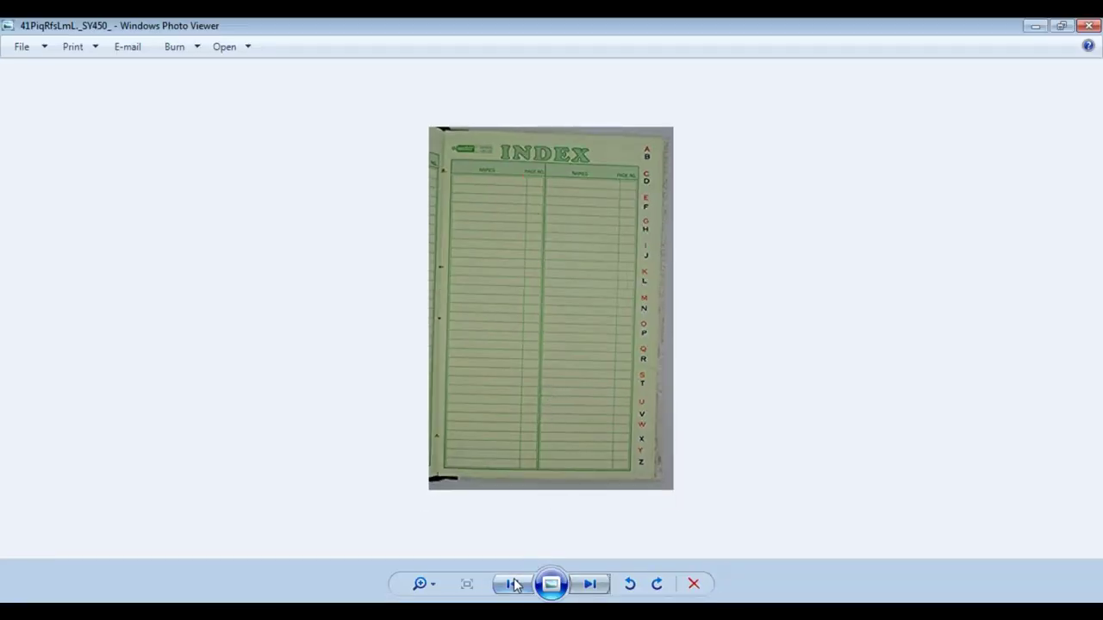
click(514, 585)
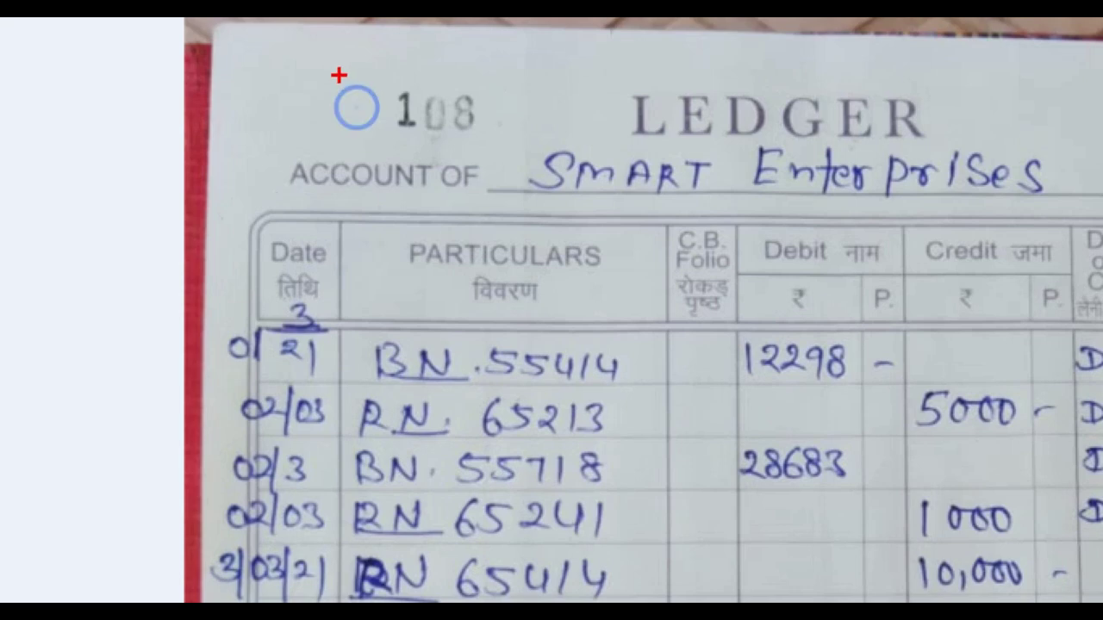
drag(338, 70, 502, 145)
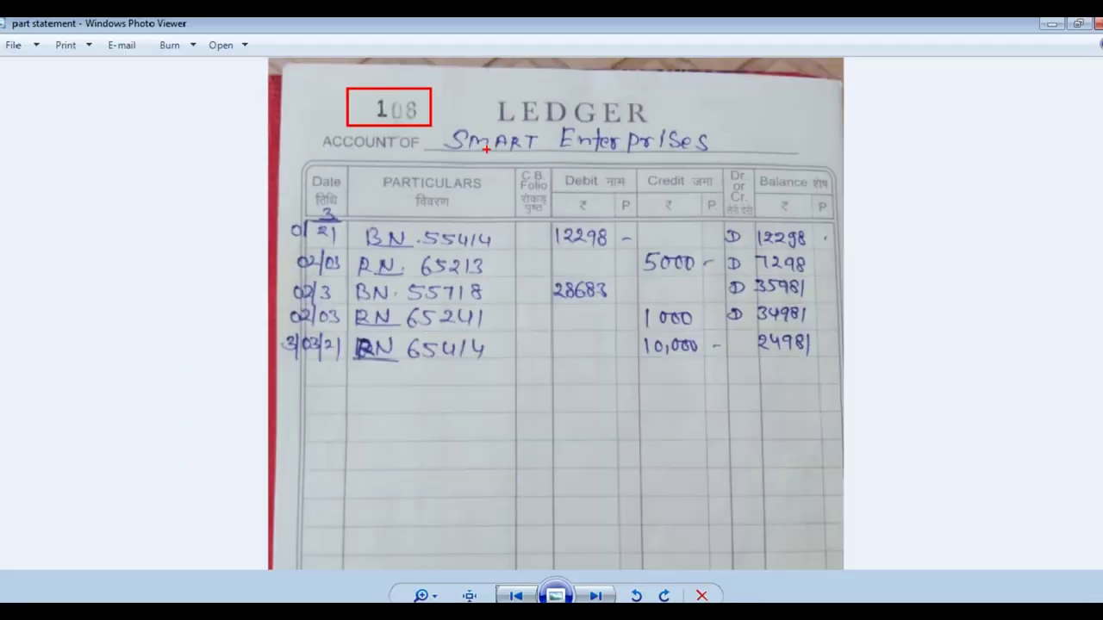
key(Escape)
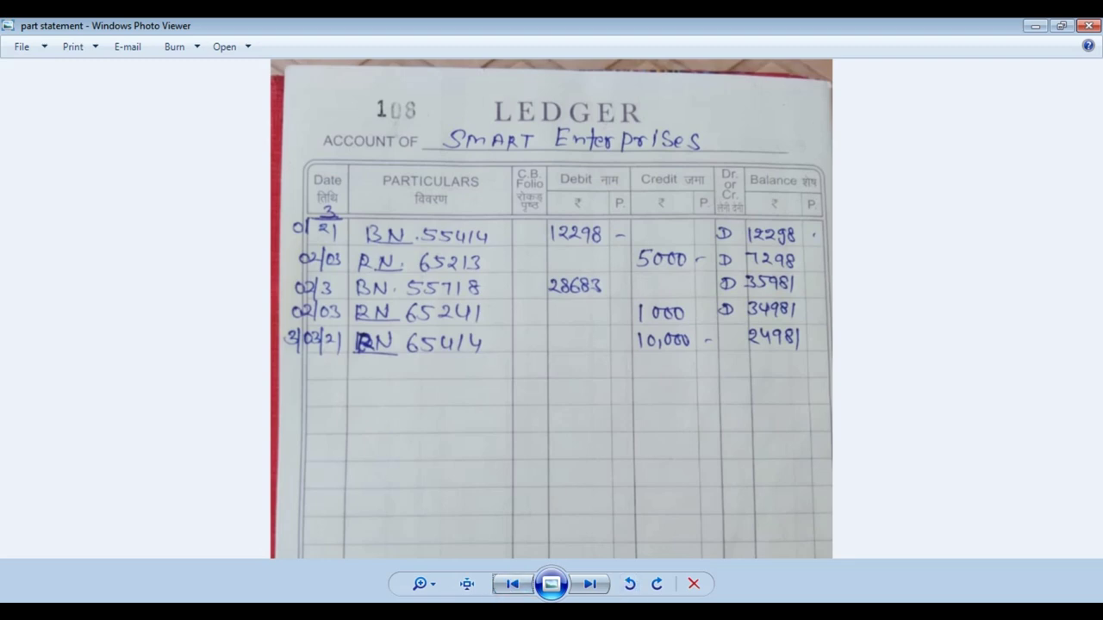
- Magnify the INDEX page photo, mark its S tab and an index row, then clear the marks
click(589, 584)
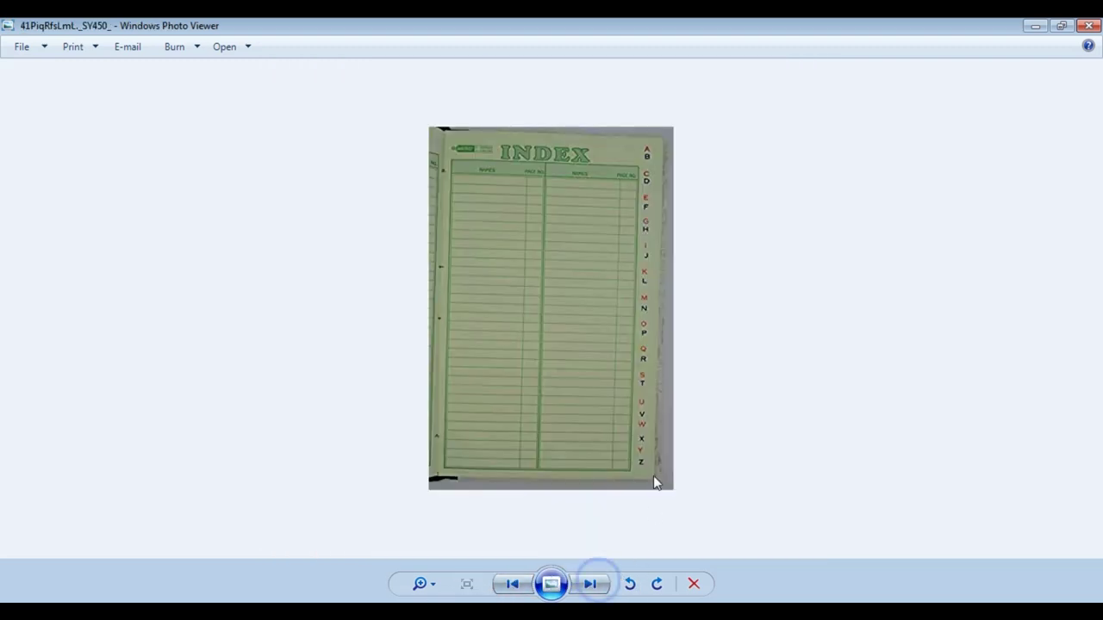
key(ctrl+1)
click(638, 429)
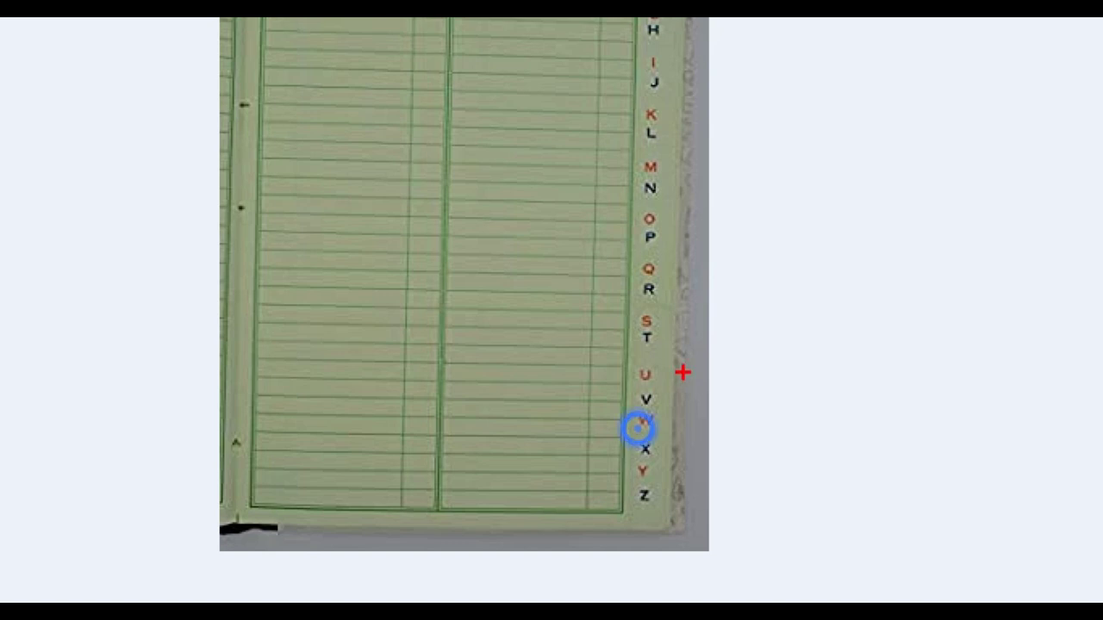
click(647, 313)
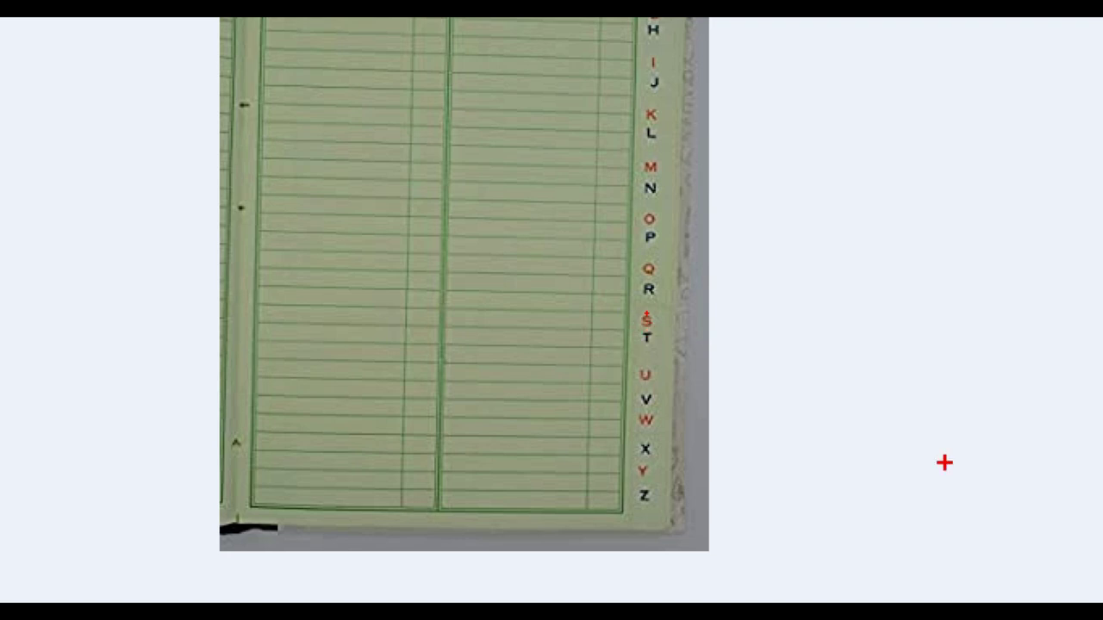
click(462, 369)
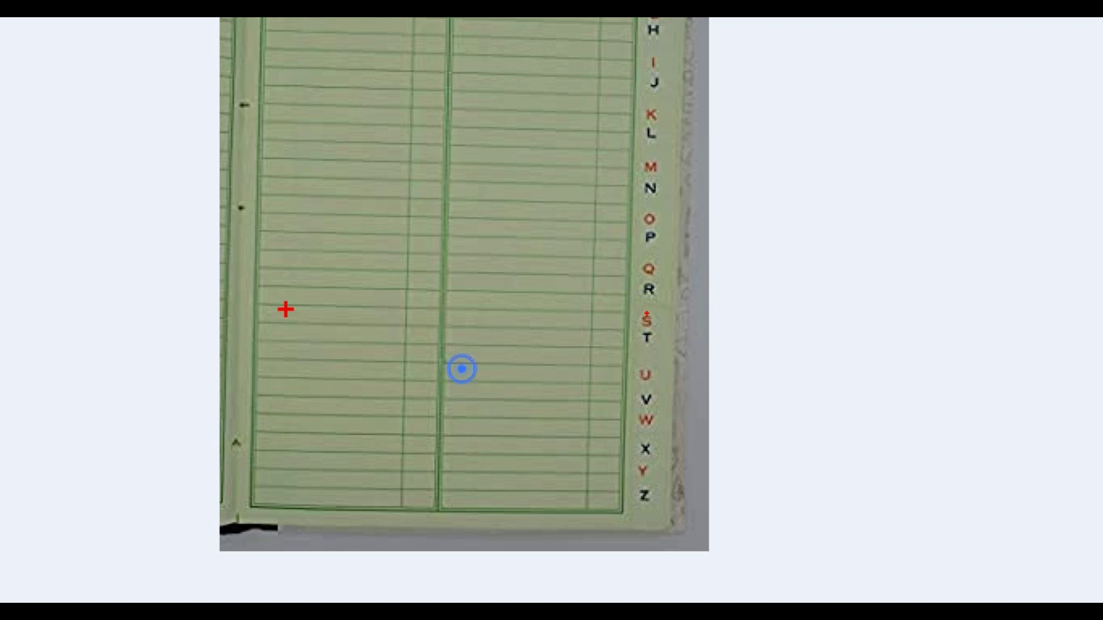
drag(443, 317, 413, 320)
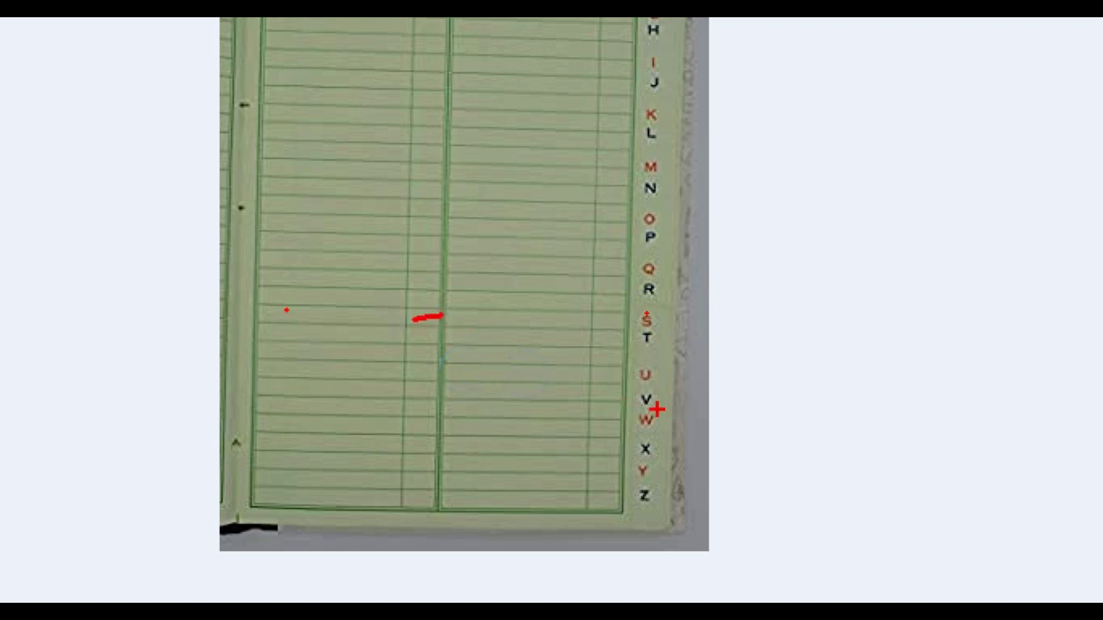
key(Escape)
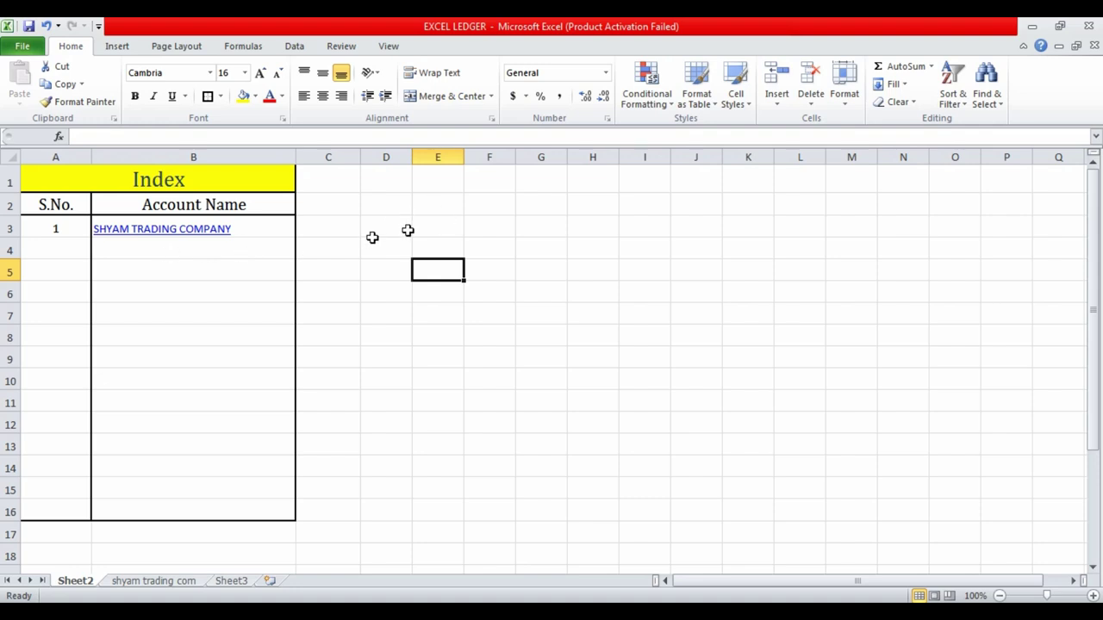
- Follow the SHYAM TRADING COMPANY index link and select ledger entry rows A7:G15
click(173, 230)
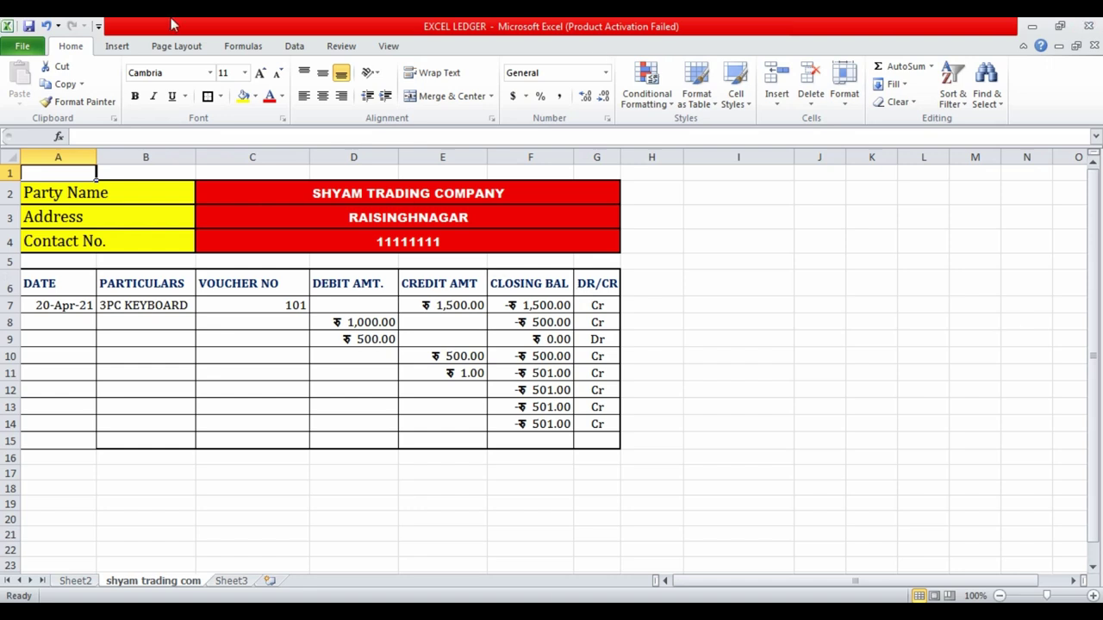
click(130, 376)
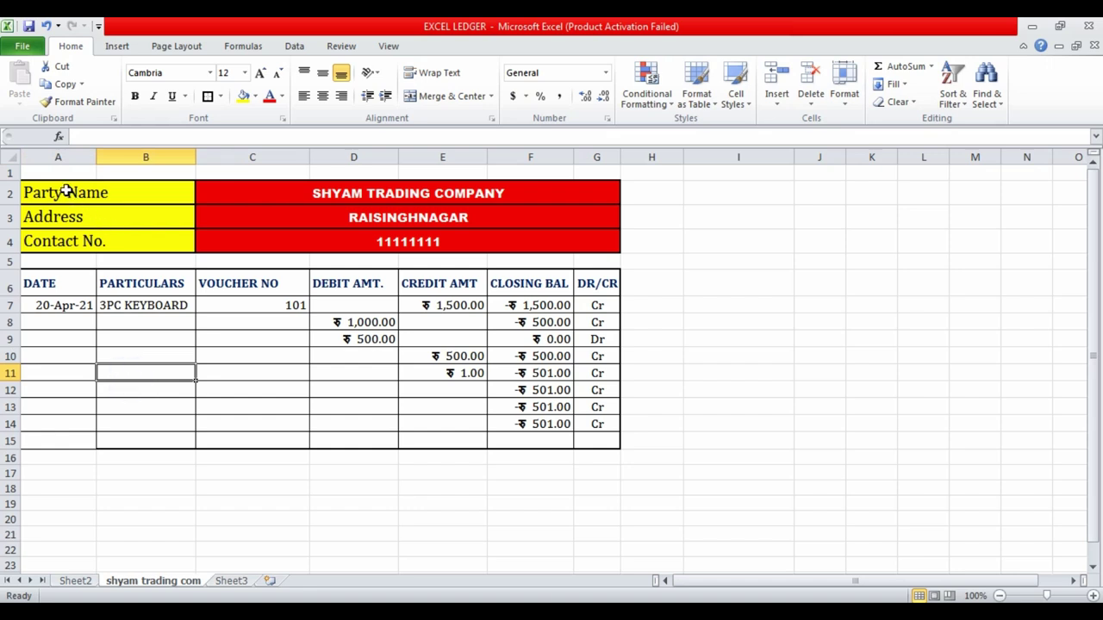
mouse_move(60, 306)
mouse_down()
mouse_move(208, 366)
mouse_move(583, 434)
mouse_up()
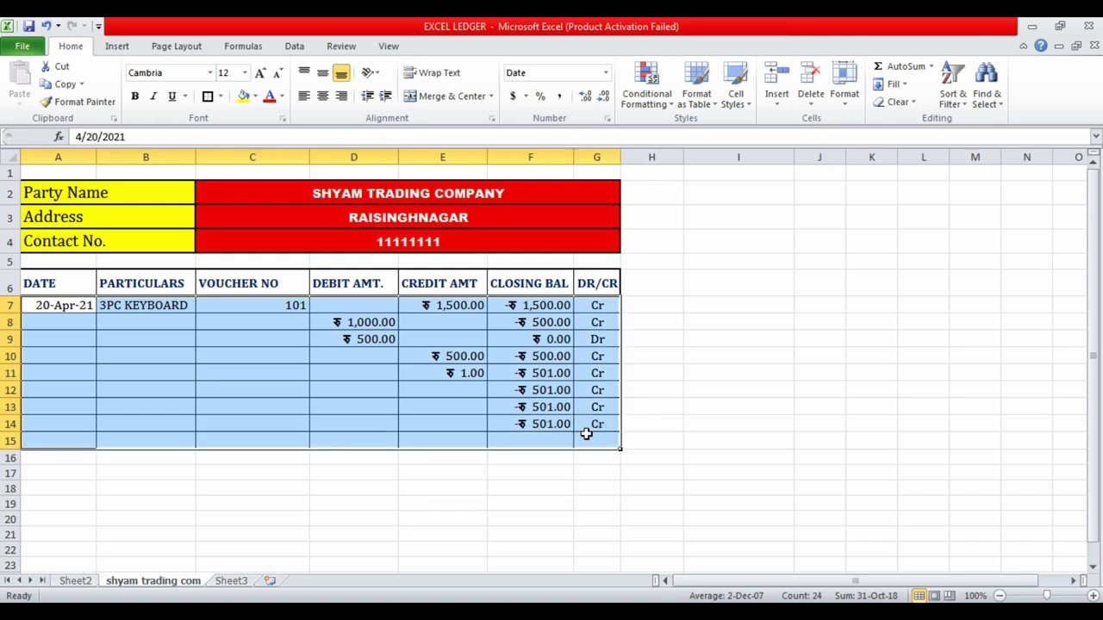
- Delete the ledger entries in A7:G15 and the Index sheet's SHYAM TRADING COMPANY row A3:D3
key(Delete)
click(699, 377)
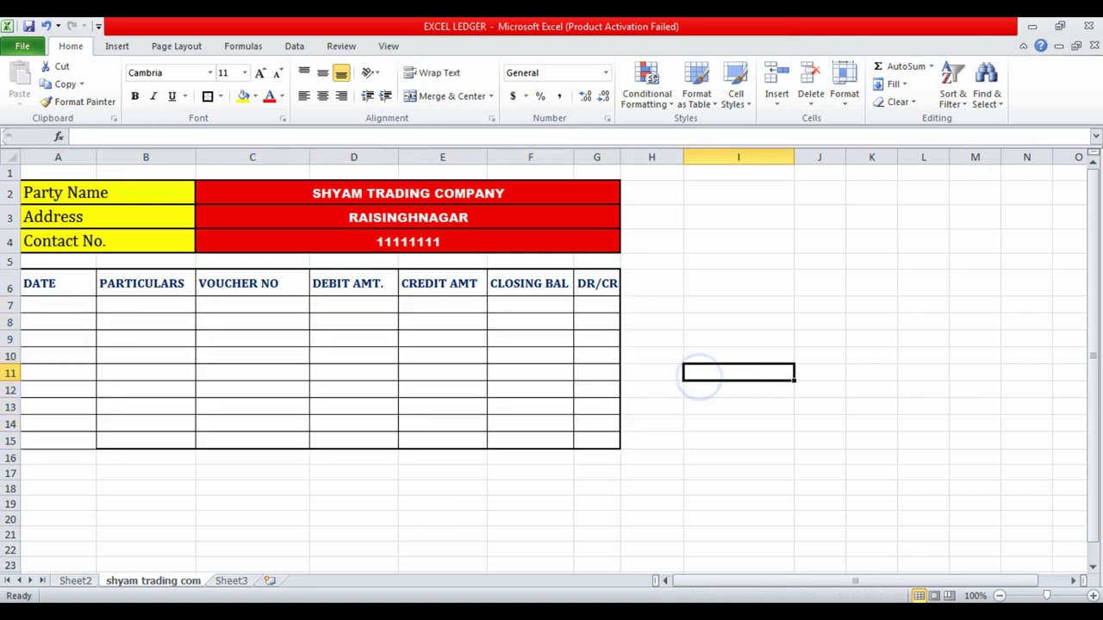
click(75, 580)
drag(386, 228, 12, 231)
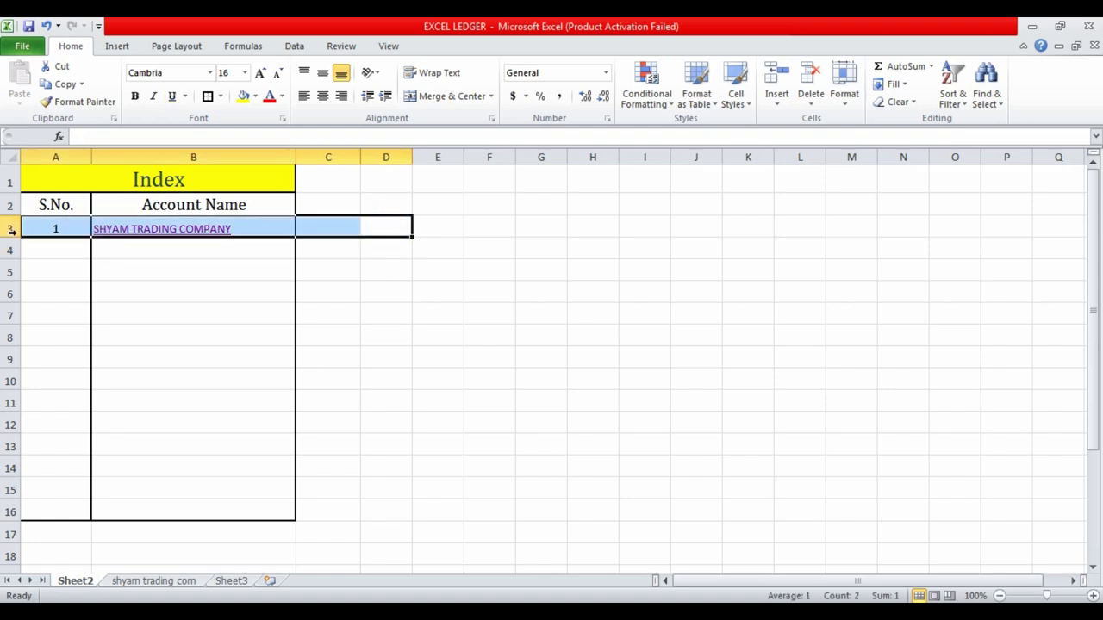
key(Delete)
click(504, 293)
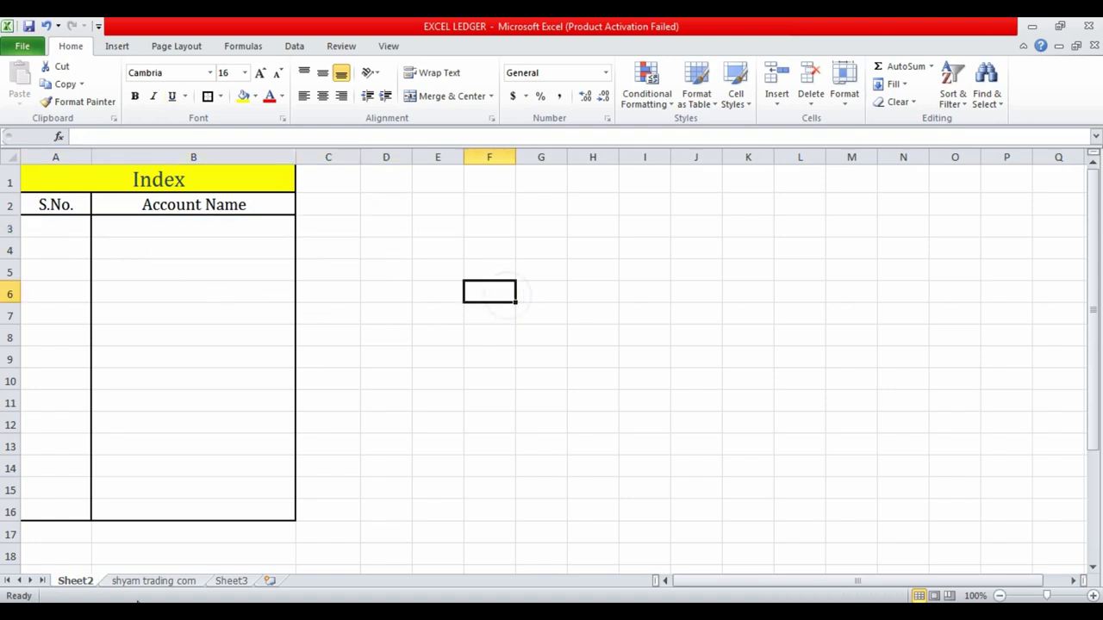
- Back on the party ledger sheet, widen the DR/CR column G
click(155, 581)
click(229, 341)
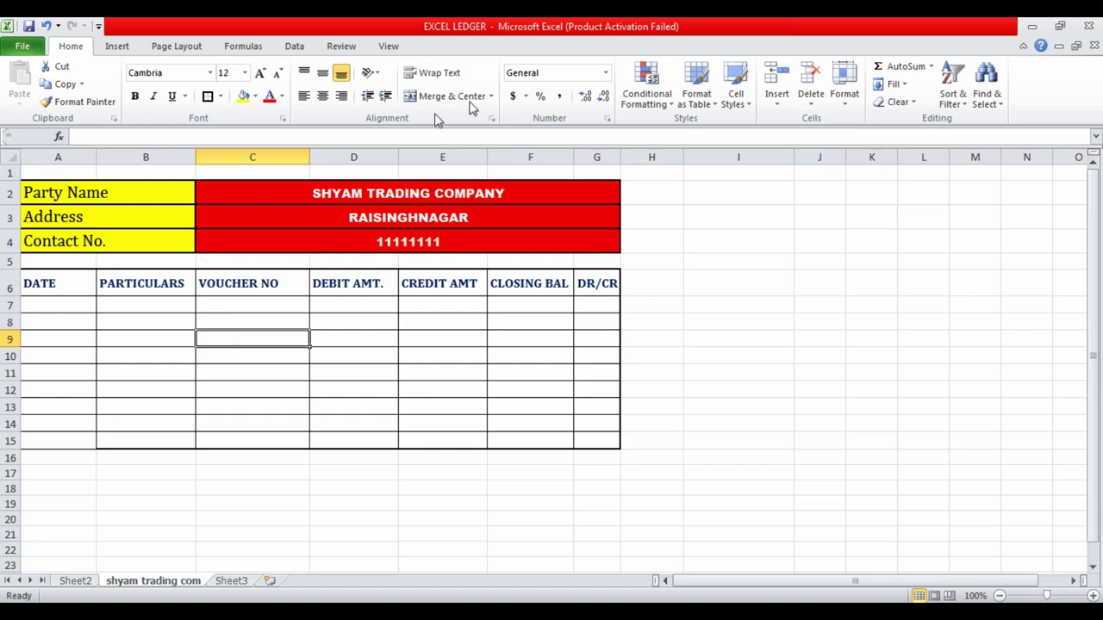
drag(619, 159, 632, 159)
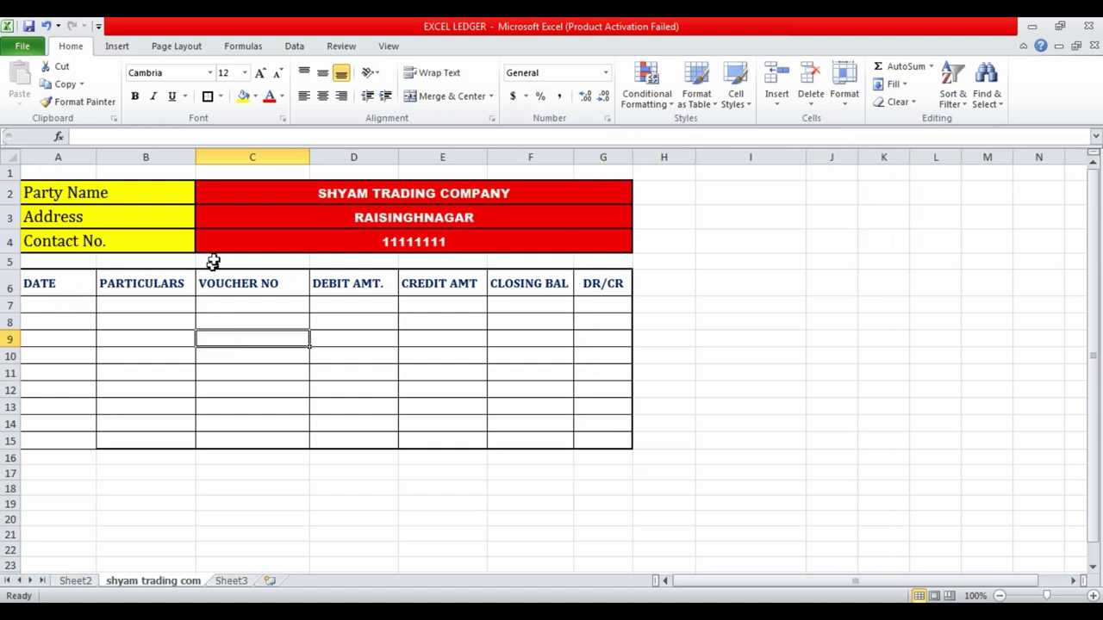
click(157, 321)
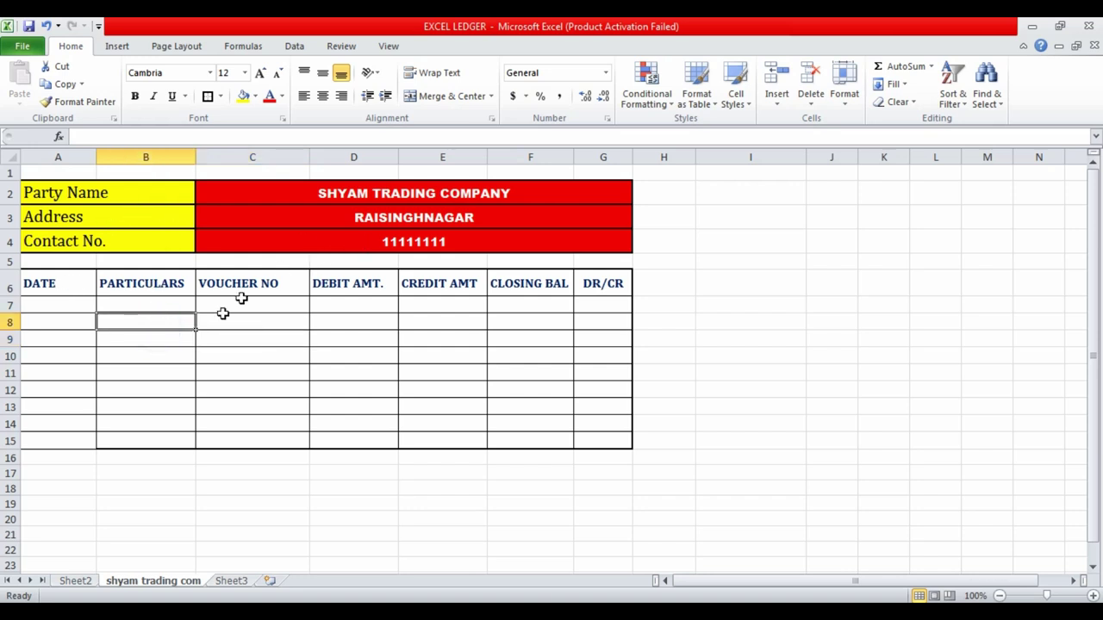
click(68, 278)
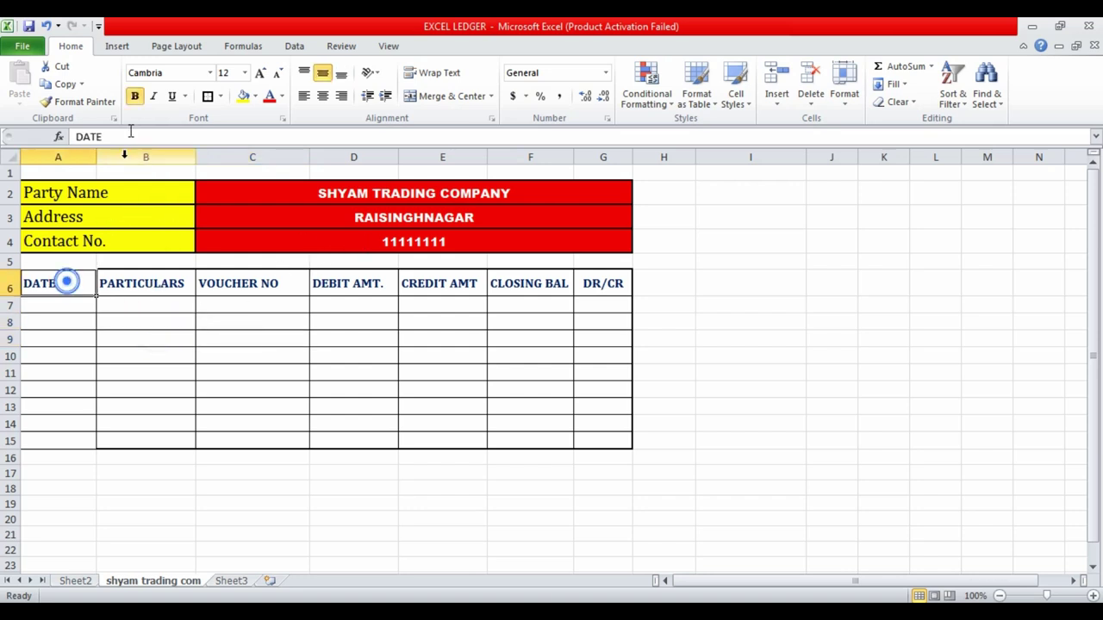
click(136, 343)
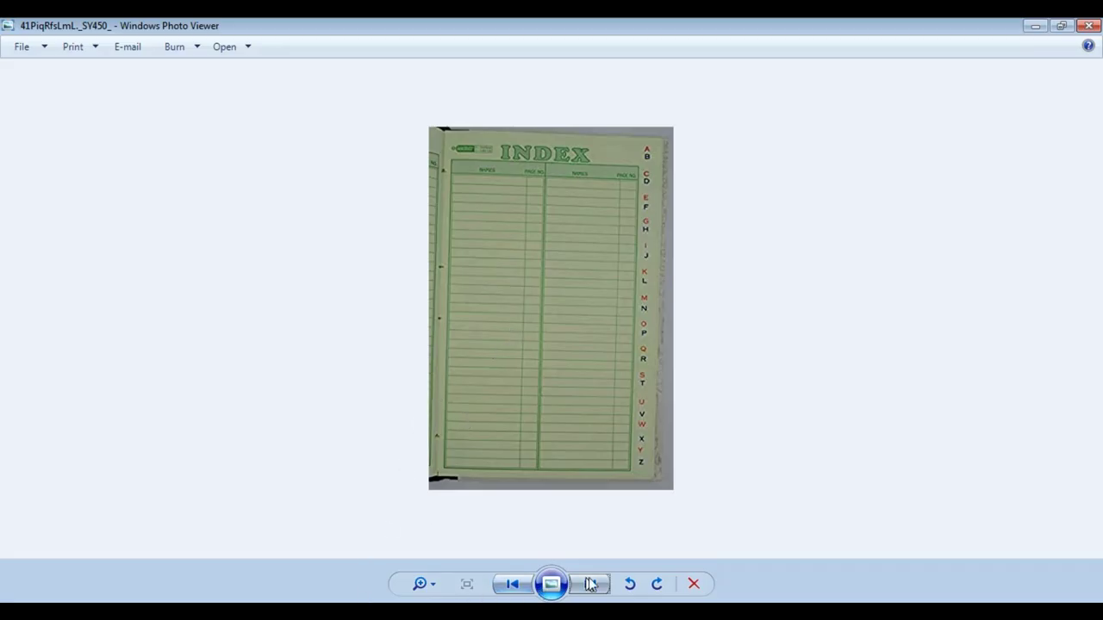
- Bring up the handwritten Smart Enterprises ledger photo and pan to its Party Name at the top
click(589, 584)
drag(525, 165, 525, 203)
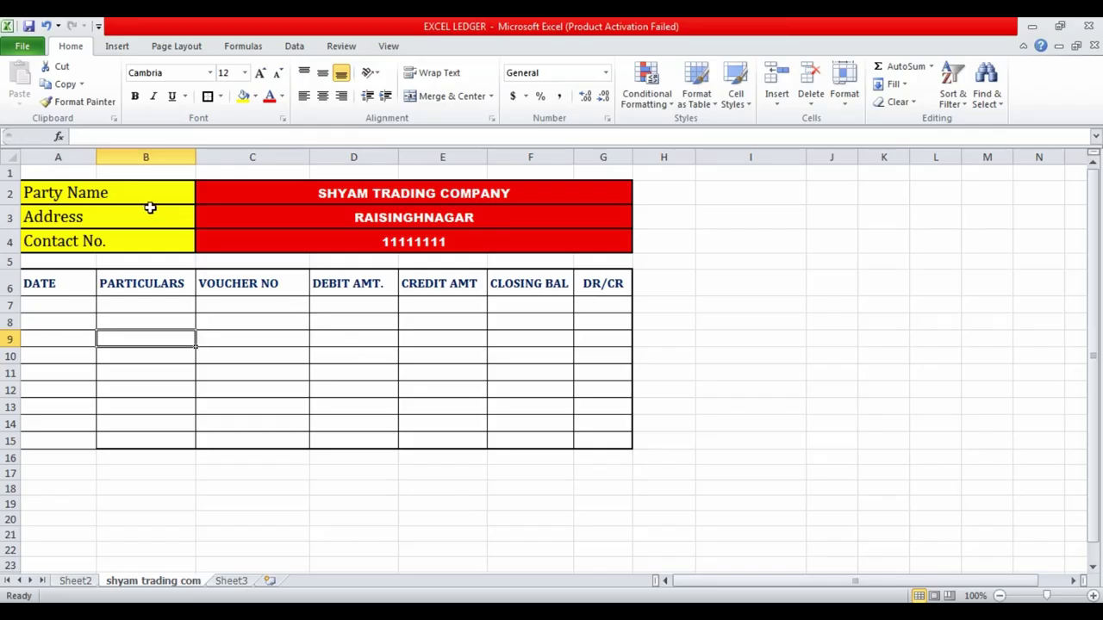
click(131, 197)
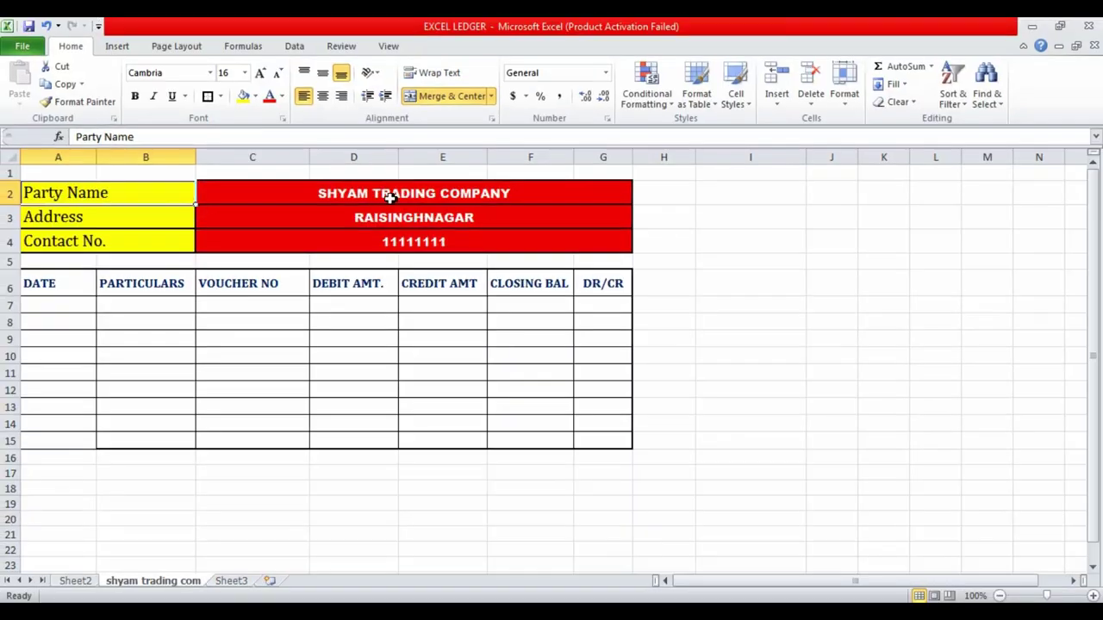
- Replace the party name in C2 with SMART ENTERPRISES and move down to the contact number row
click(393, 197)
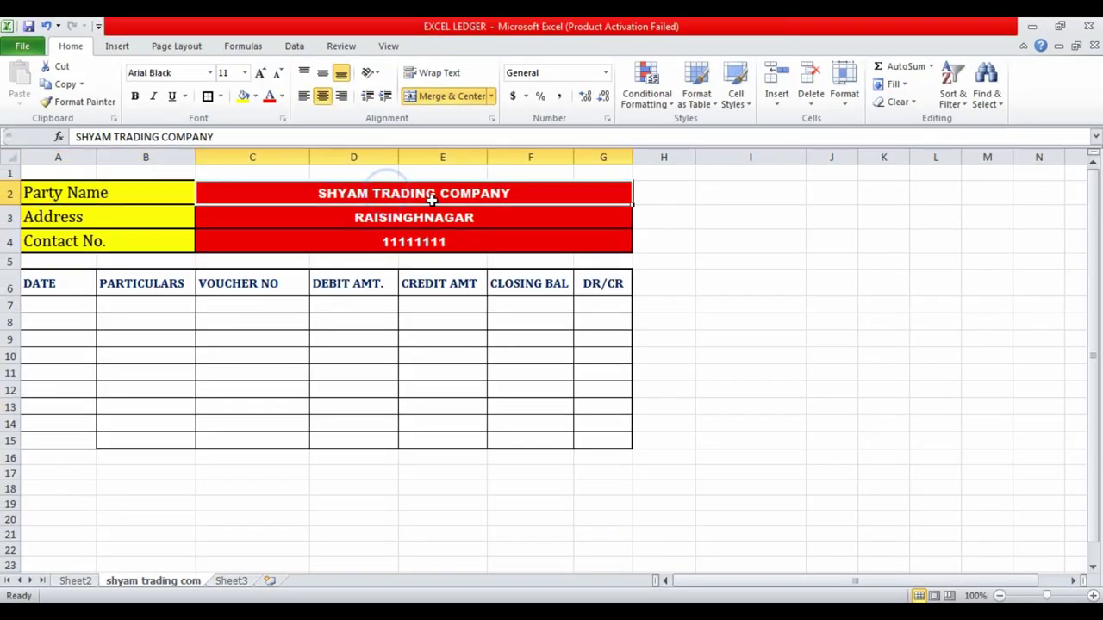
text(sma)
key(BackSpace)
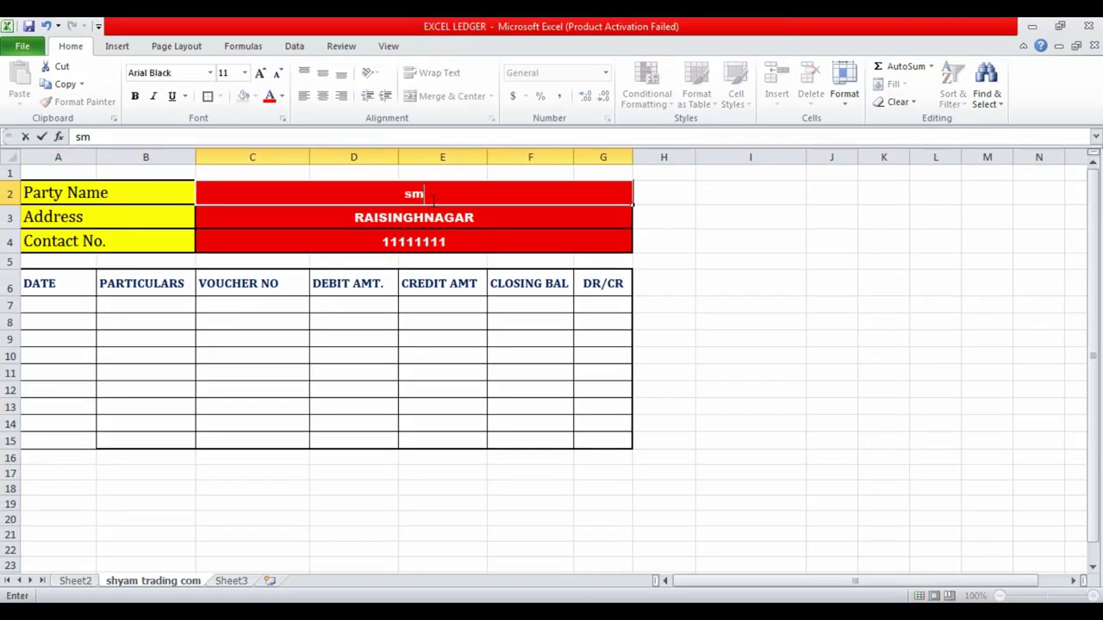
key(BackSpace)
key(BackSpace)
text(MART)
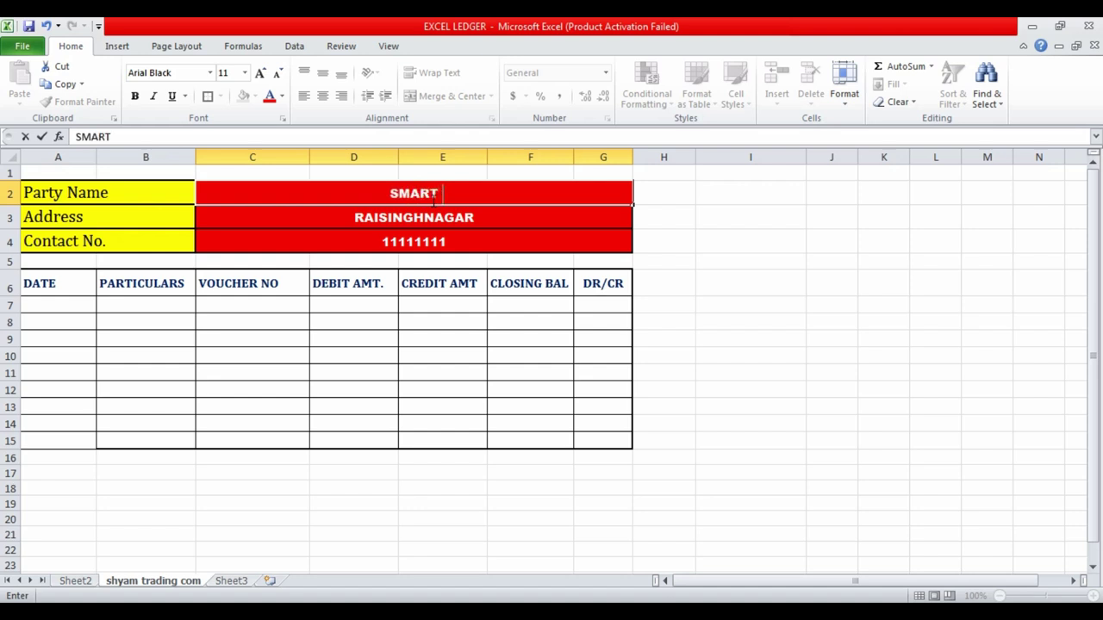
text( ENTERPRI)
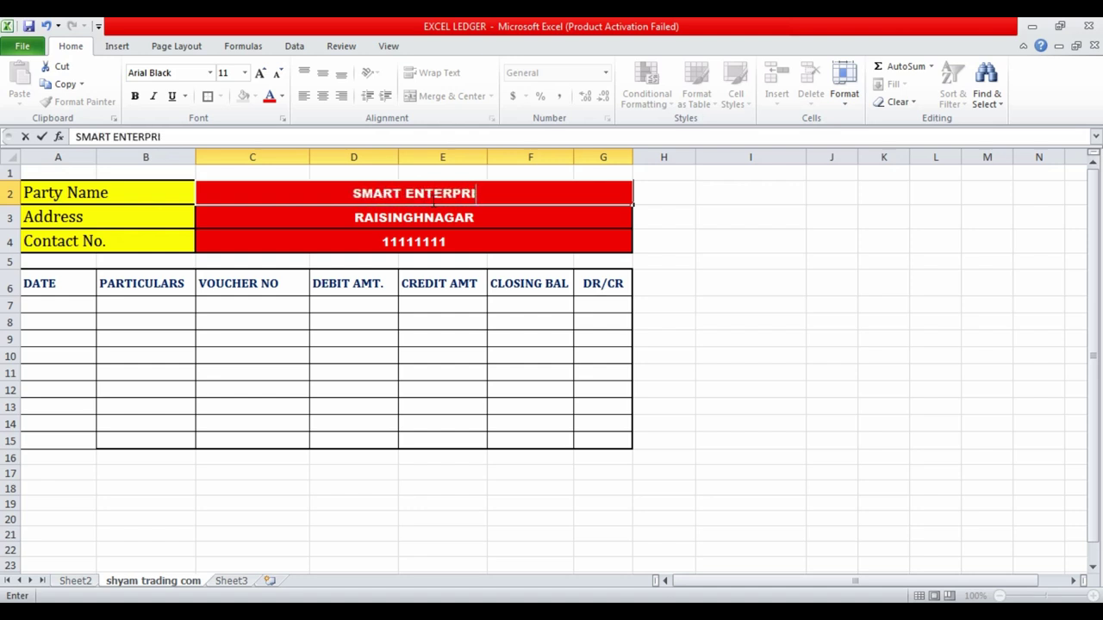
text(SES)
key(Return)
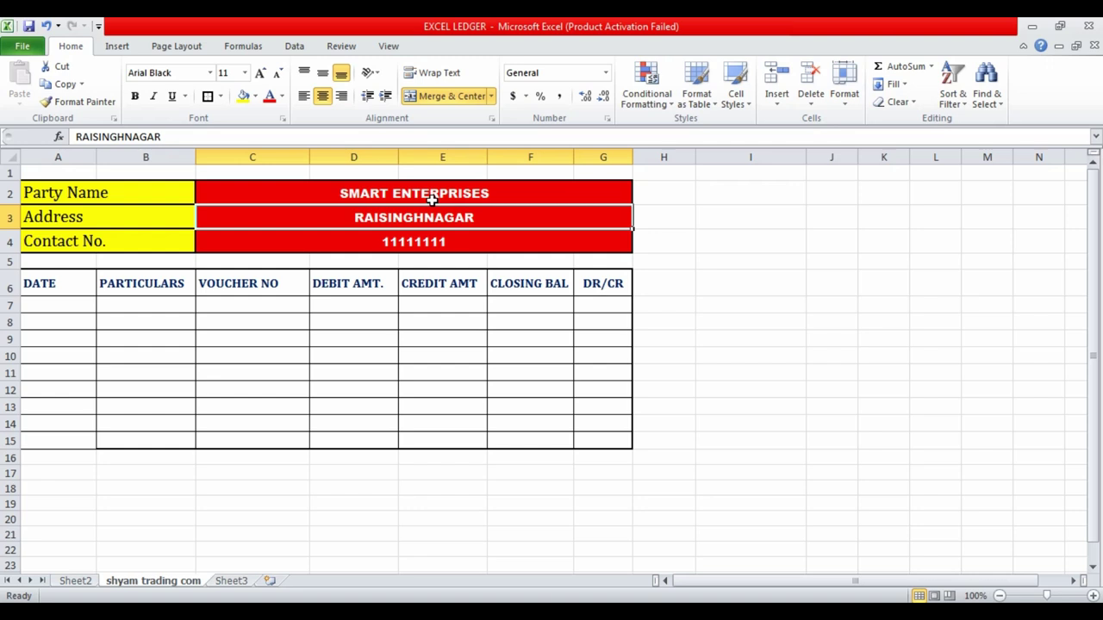
key(Return)
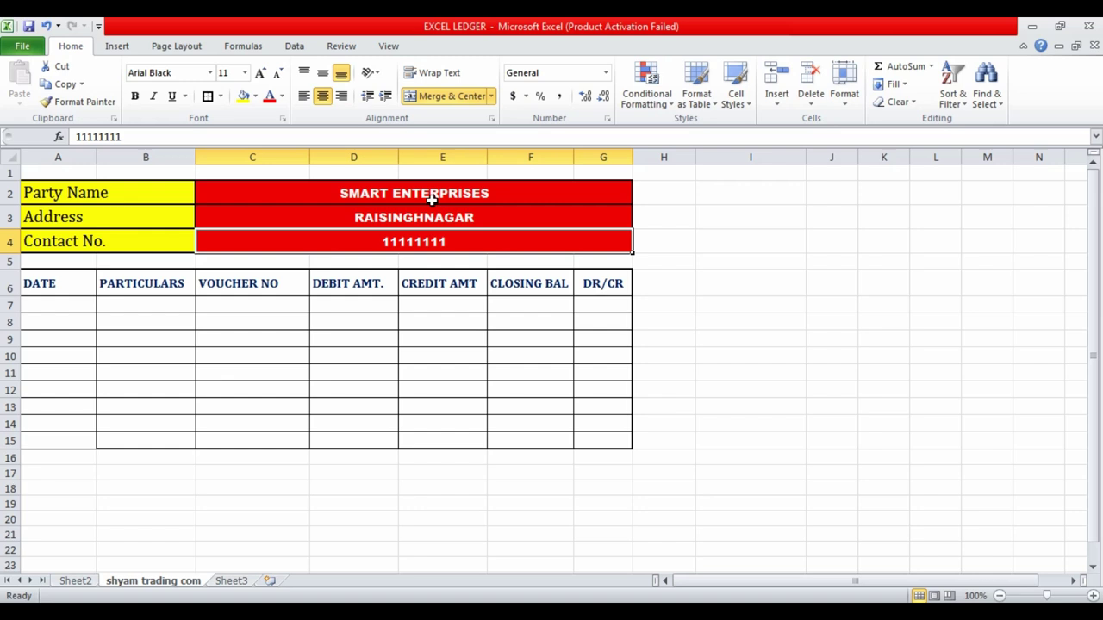
- Enter the date 1-Mar-21 in A7 from the handwritten ledger
click(38, 309)
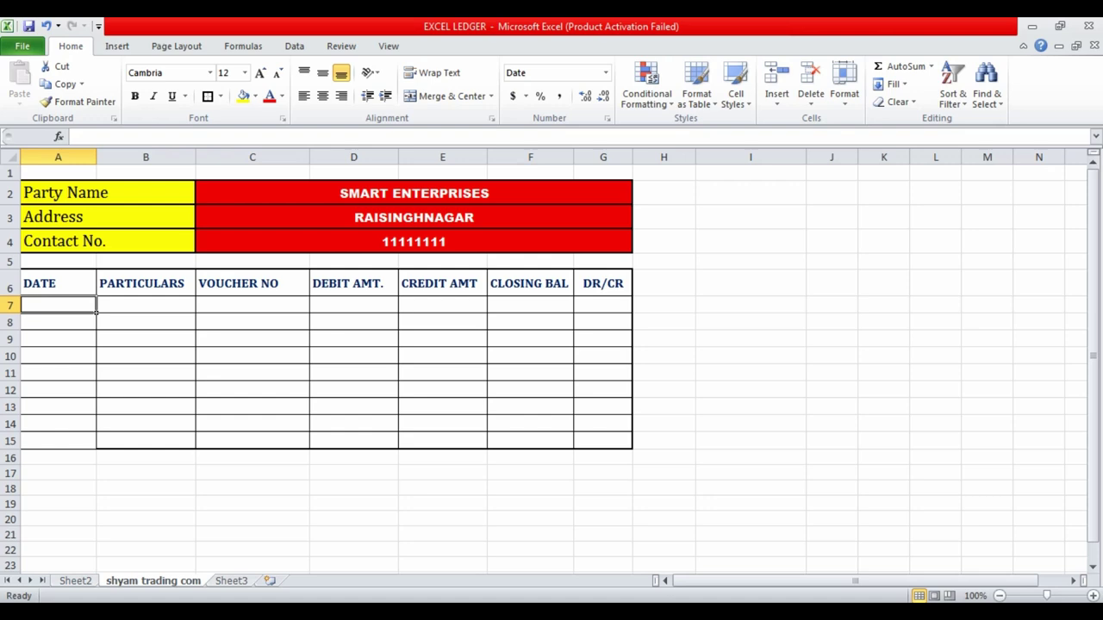
key(alt+Tab)
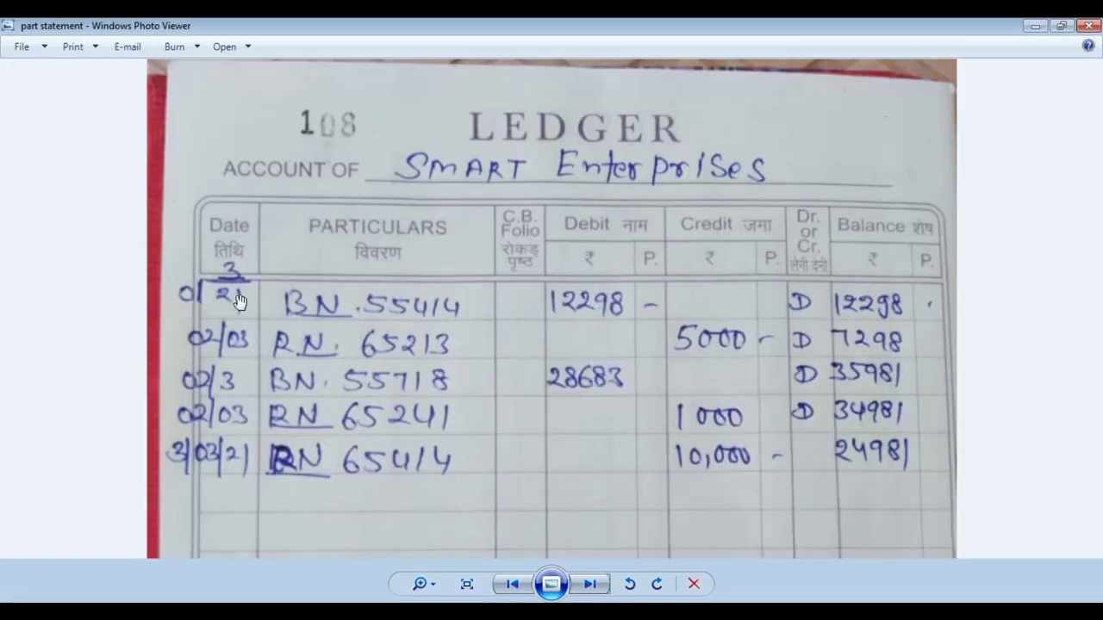
key(alt+Tab)
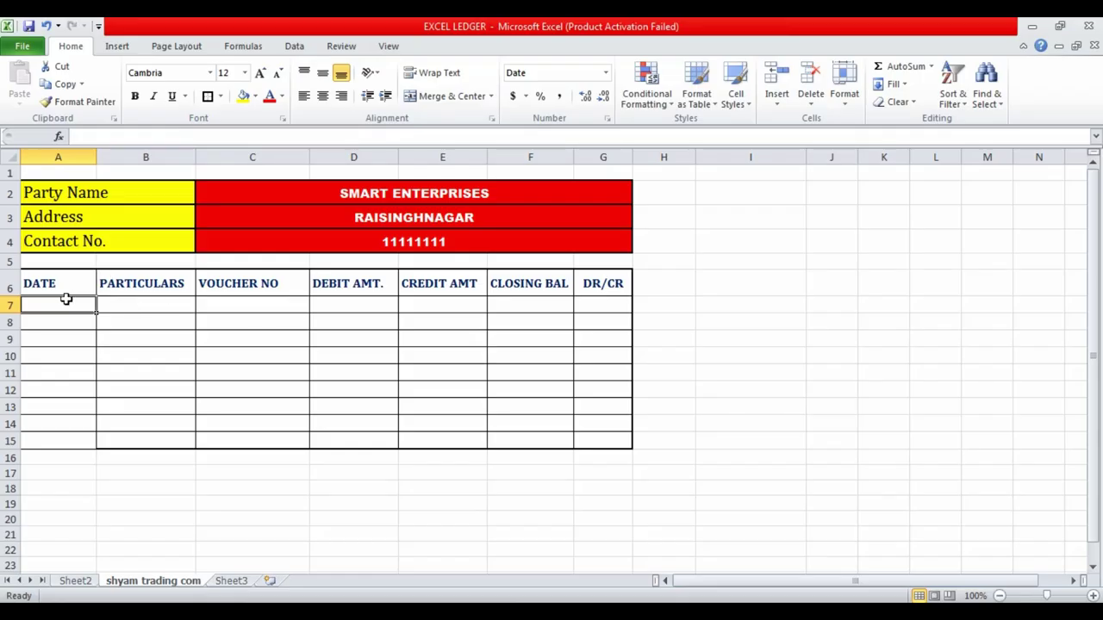
text(0)
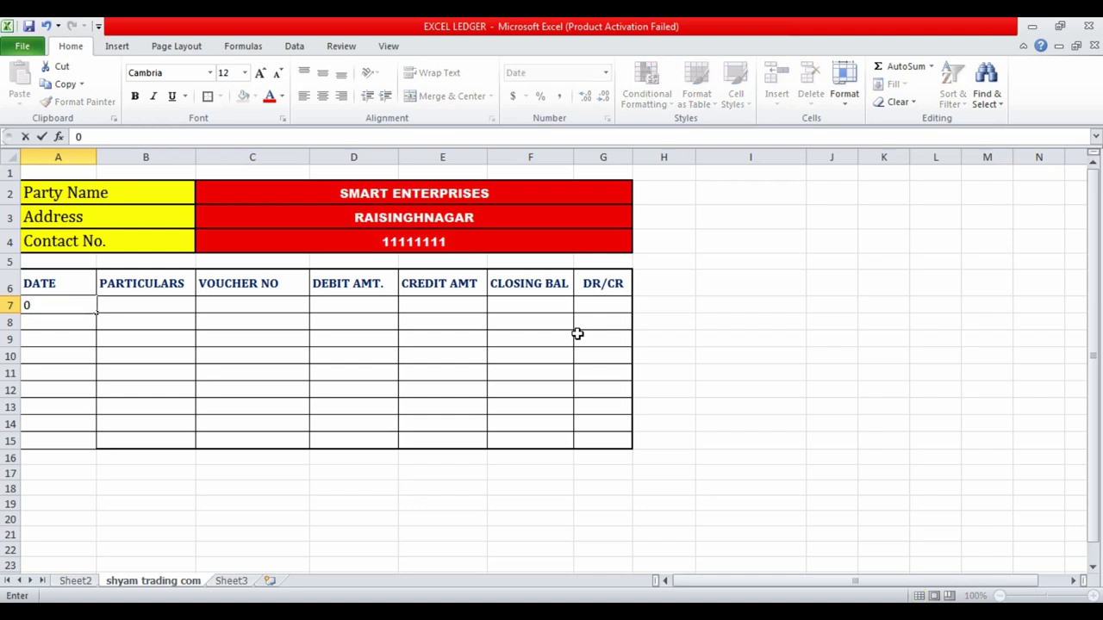
text(1-MAR-21)
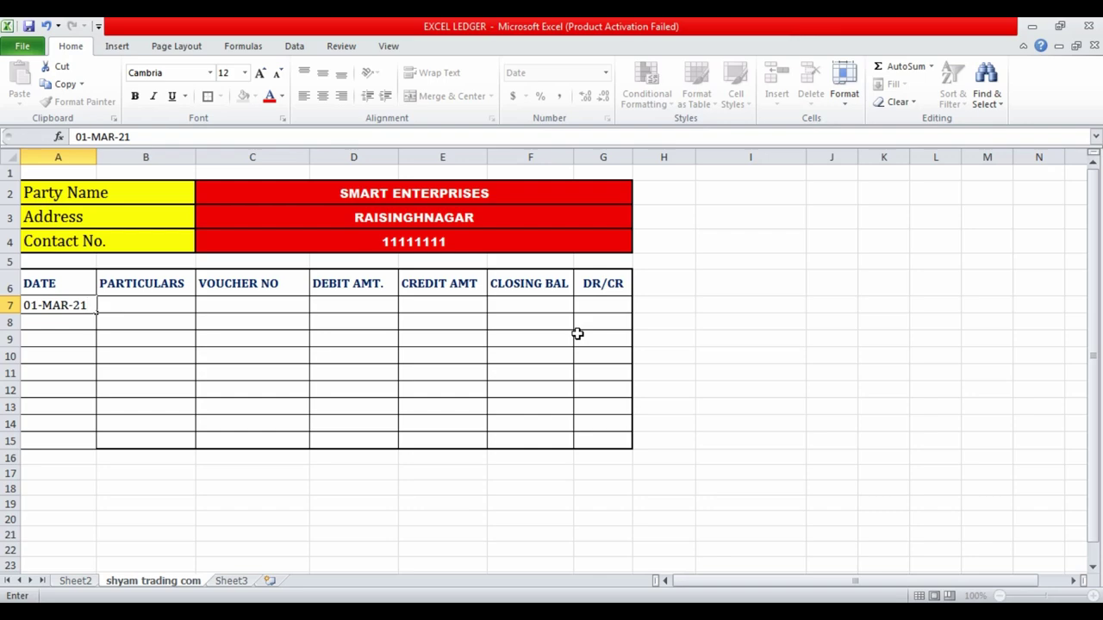
key(Return)
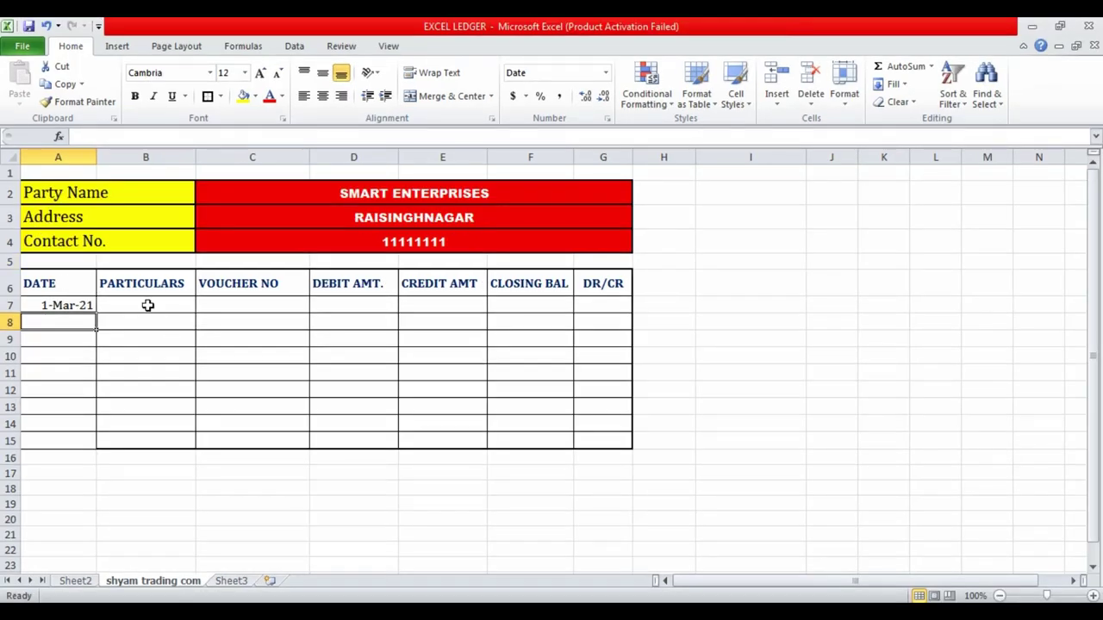
- Enter SALE as the particulars and voucher number 55414 in row 7
click(292, 347)
key(alt+Tab)
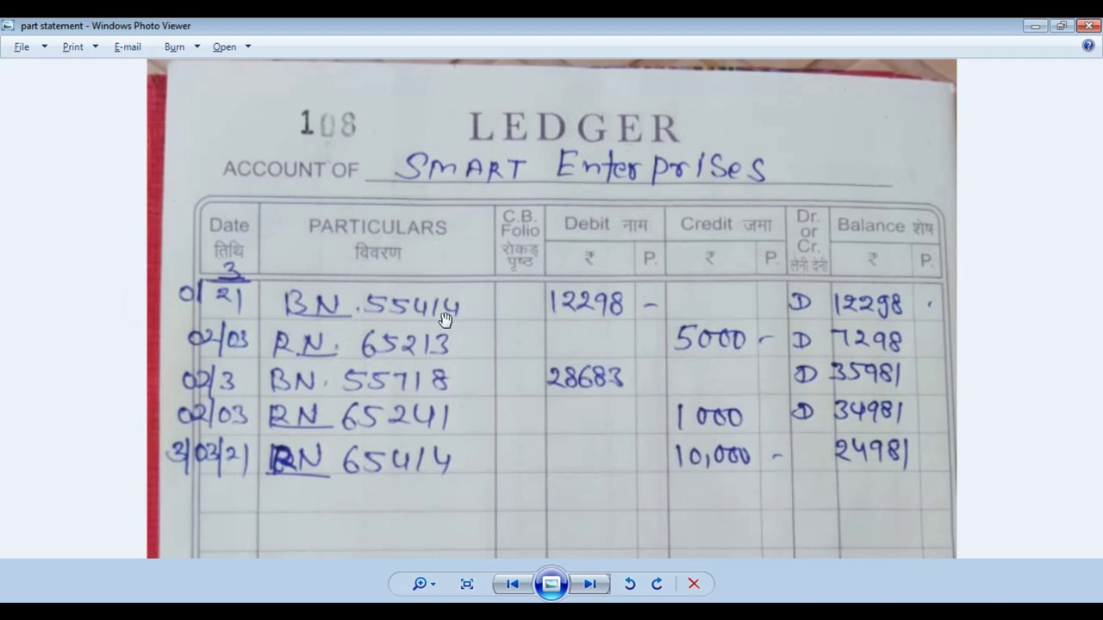
key(alt+Tab)
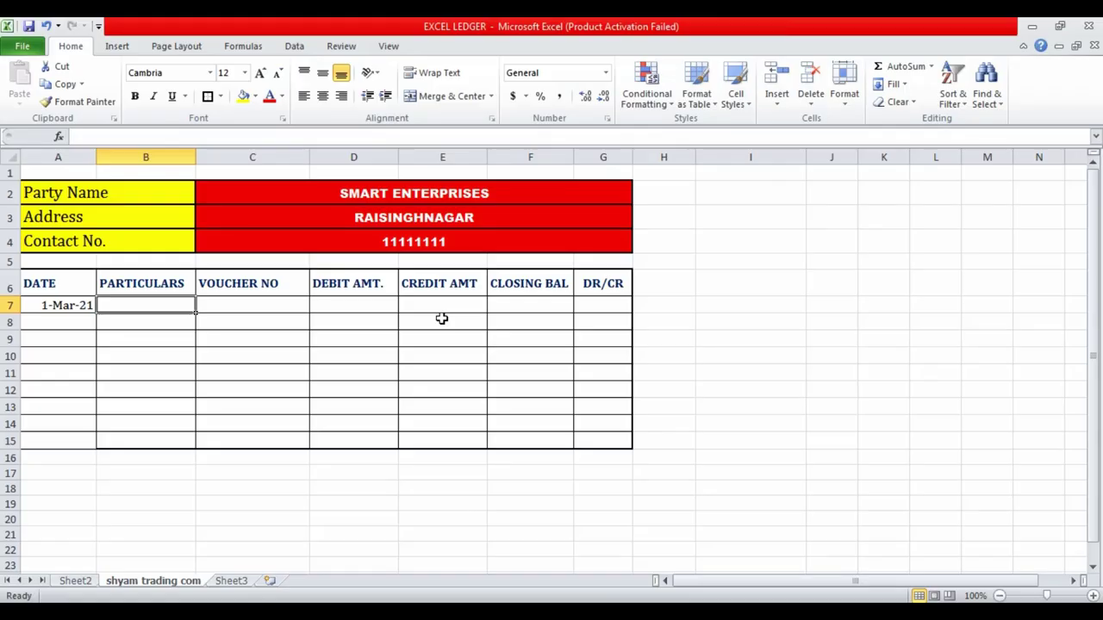
text(BN 55414)
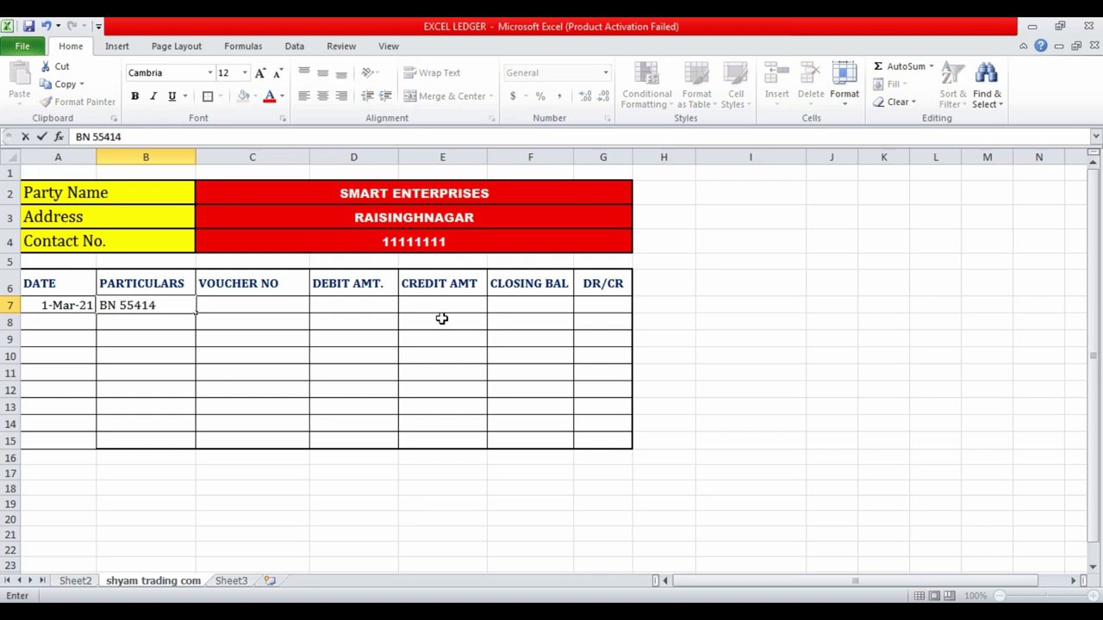
key(BackSpace)
key(BackSpace)
key(BackSpace)
key(BackSpace)
key(BackSpace)
key(BackSpace)
key(BackSpace)
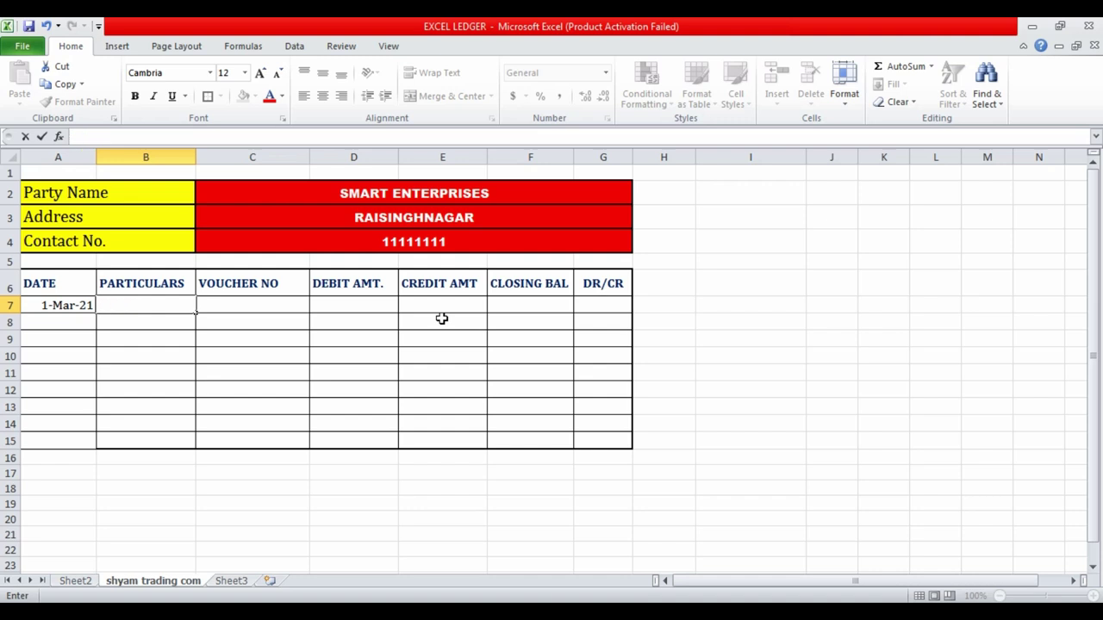
text(SALE)
key(Tab)
key(alt+Tab)
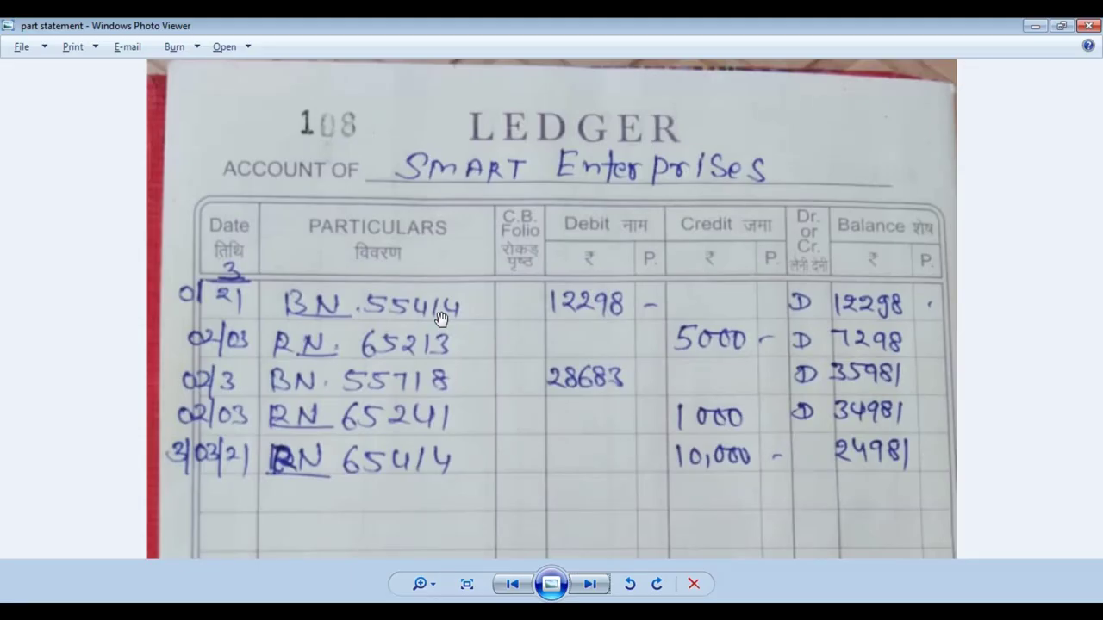
key(alt+Tab)
text(55)
key(alt+Tab)
- Enter a 12,298 debit in D7 and a credit of 5 in E8
key(alt+Tab)
text(41)
key(Return)
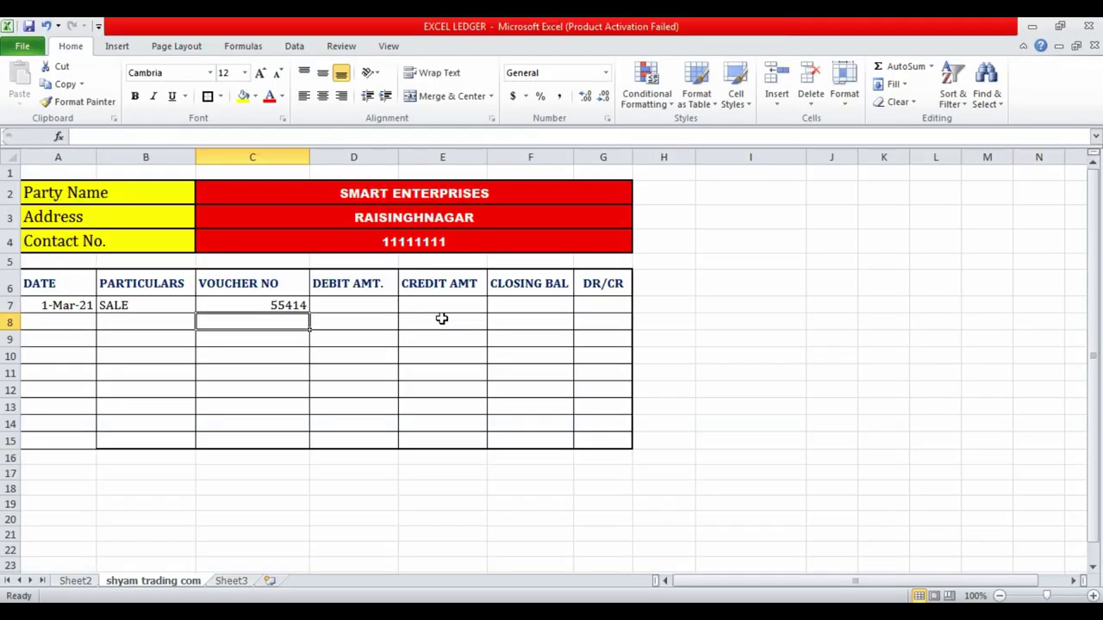
key(Up)
key(Right)
key(alt+Tab)
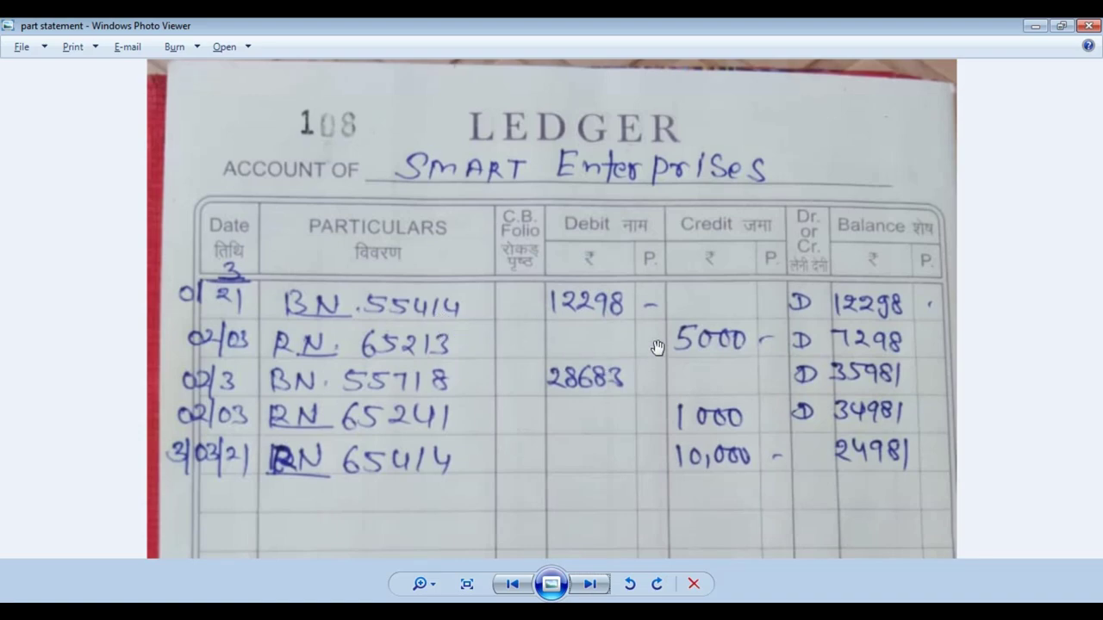
scroll(658, 345, up, 1)
key(alt+Tab)
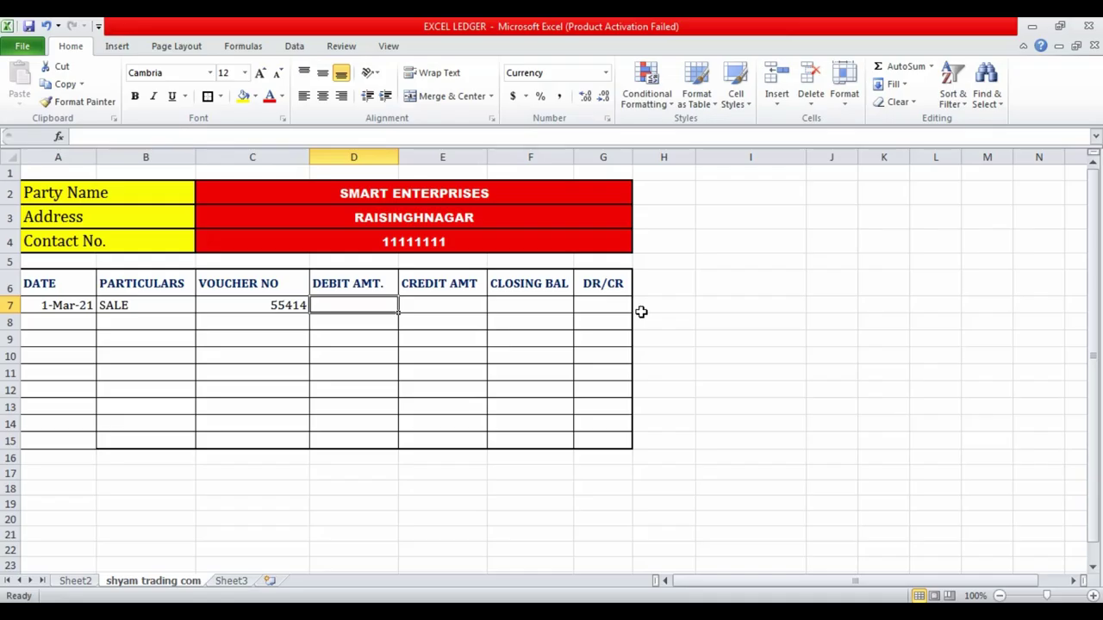
text(12298)
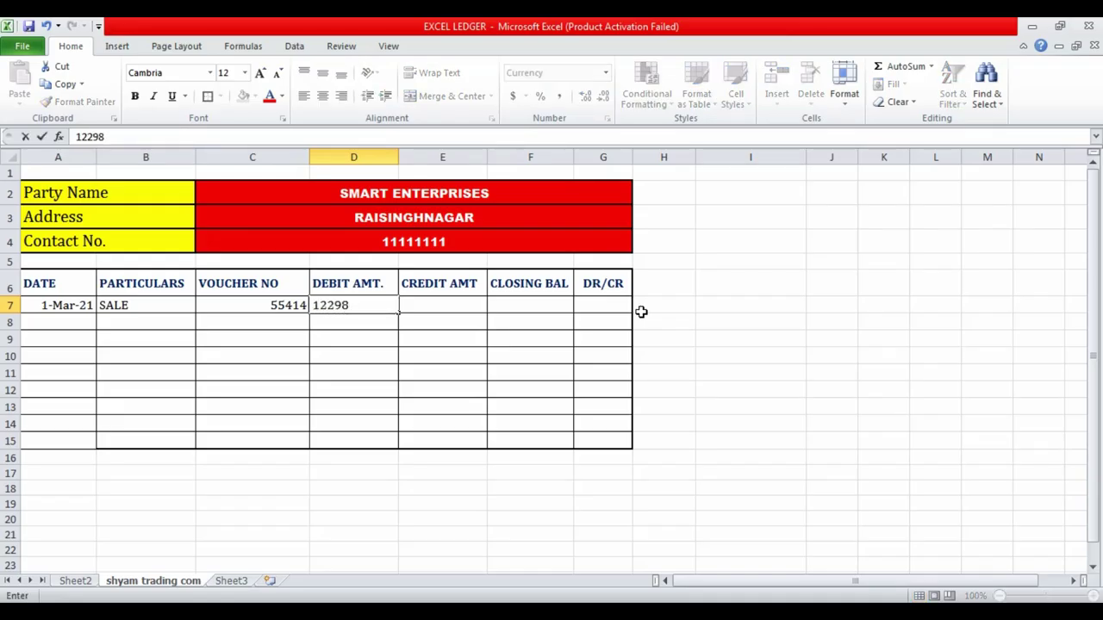
key(Return)
key(Up)
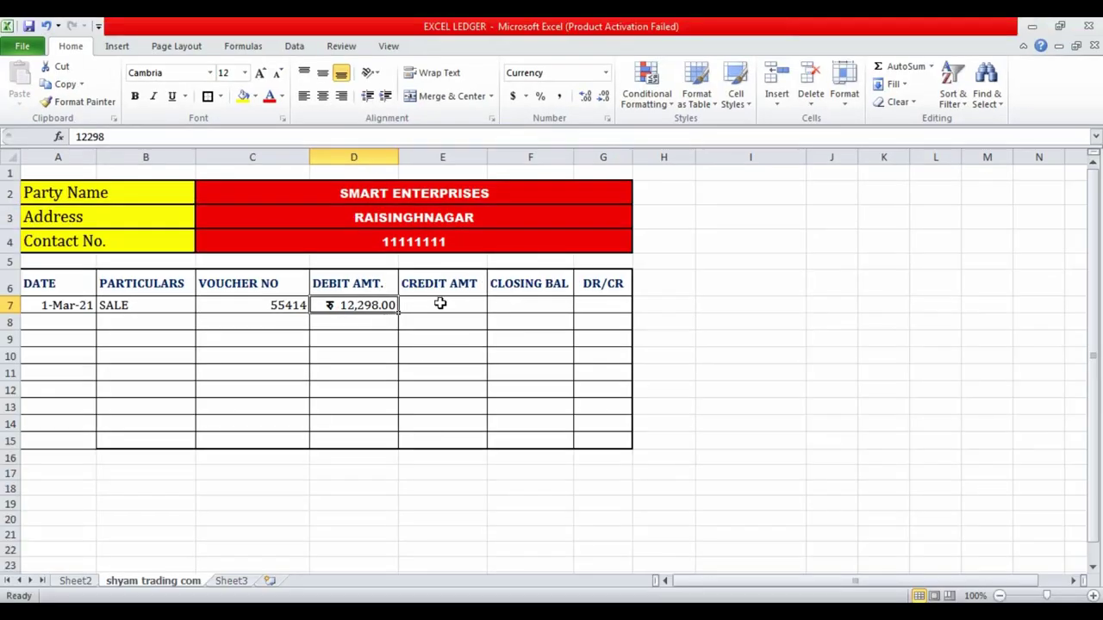
click(440, 324)
text(5)
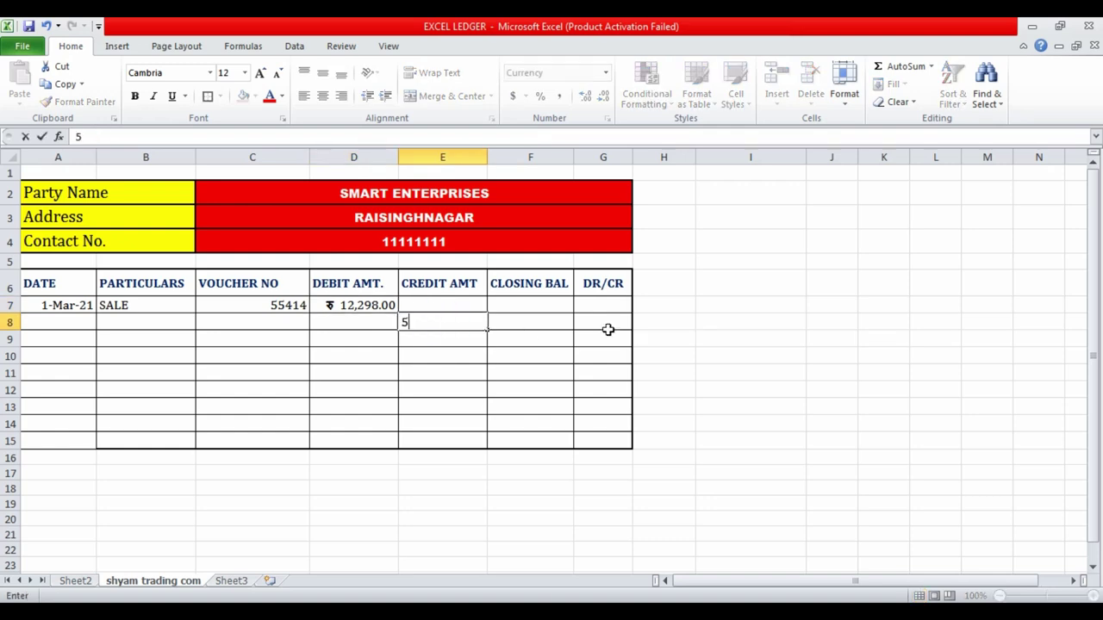
key(Return)
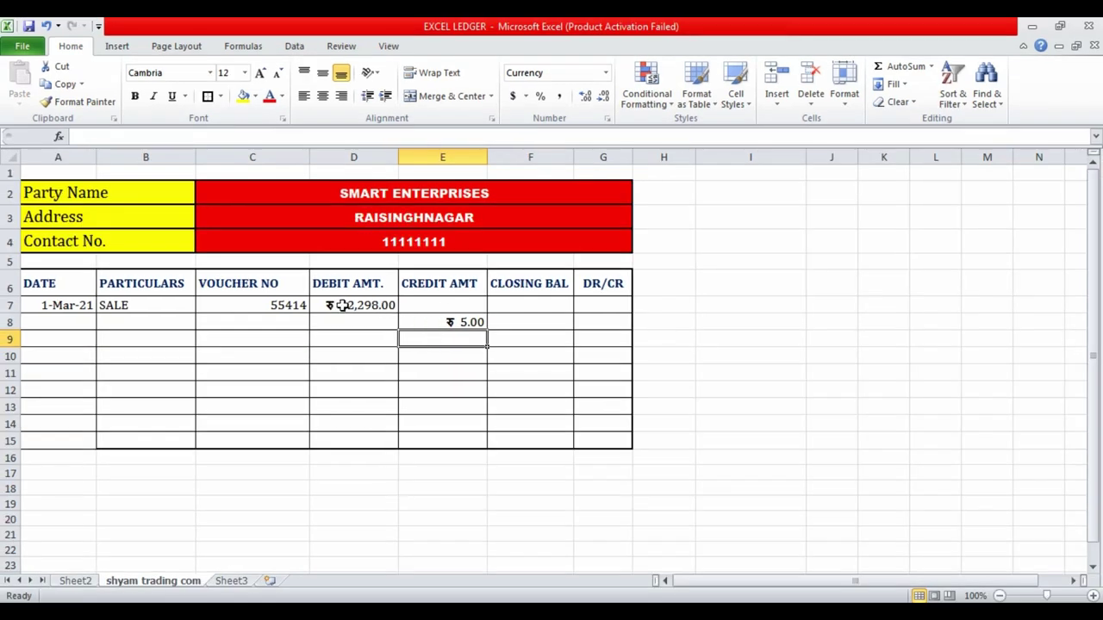
- Format E7 as Currency with the ₹ Hindi symbol and 2 decimal places
right_click(413, 307)
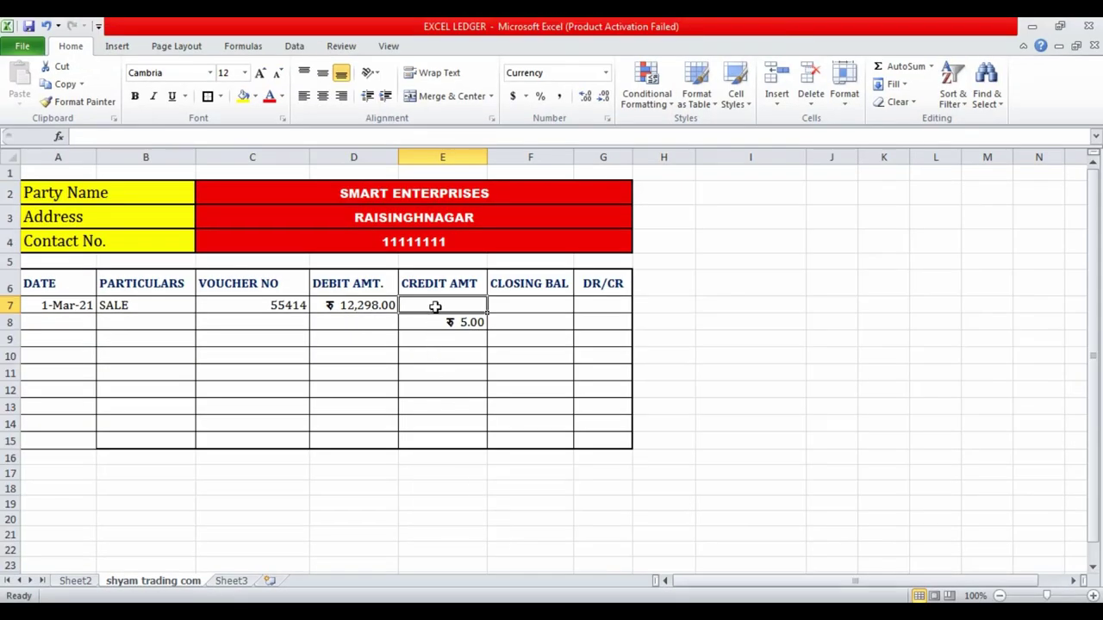
right_click(437, 305)
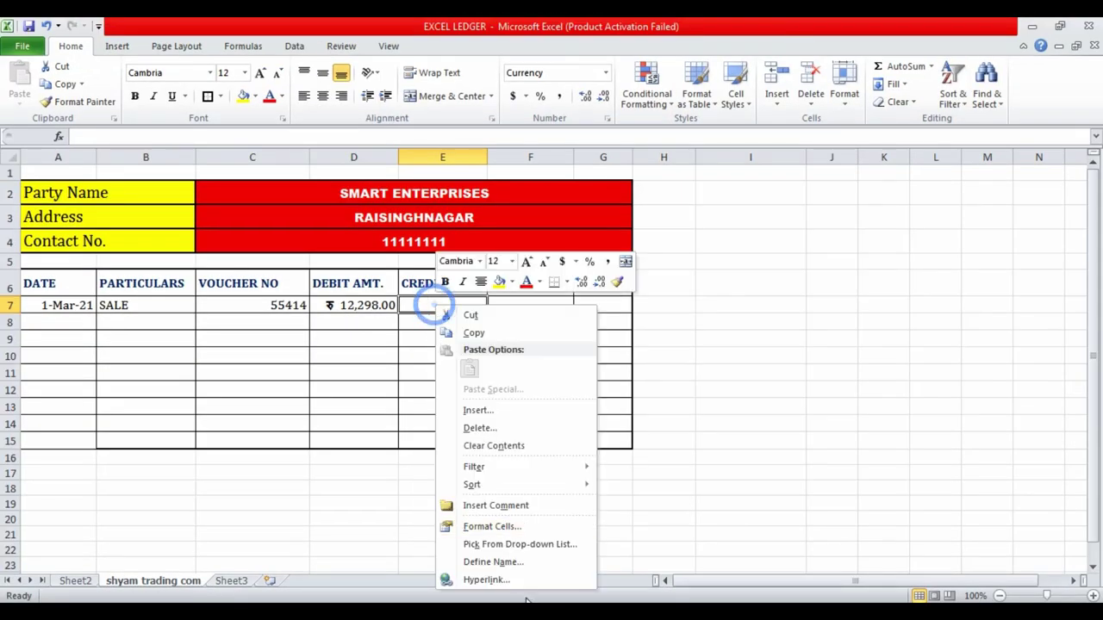
click(500, 529)
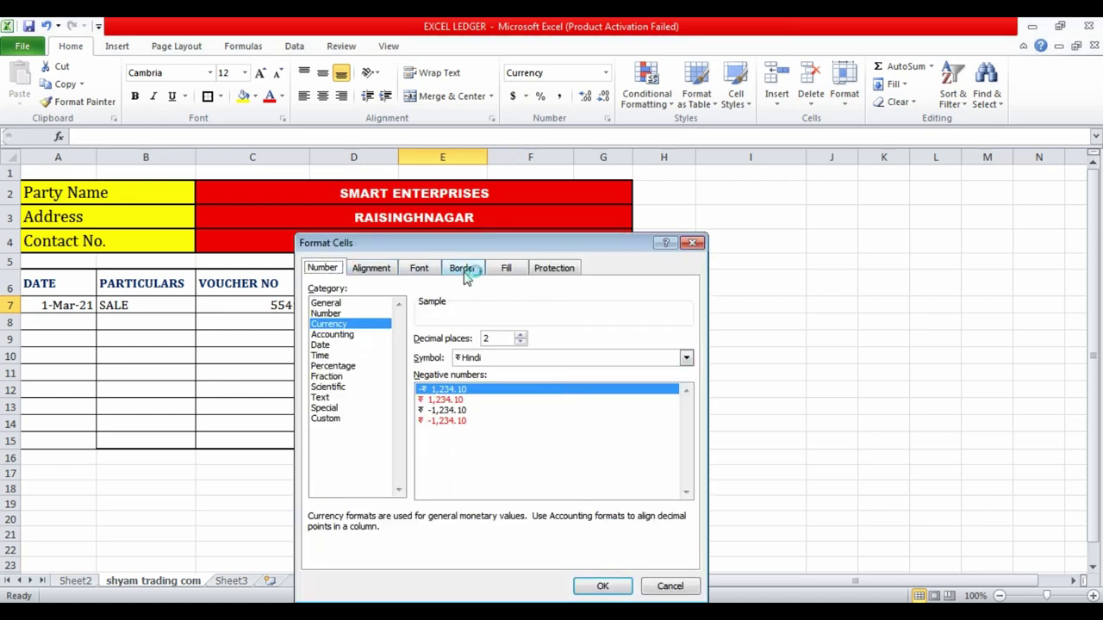
drag(432, 242, 450, 168)
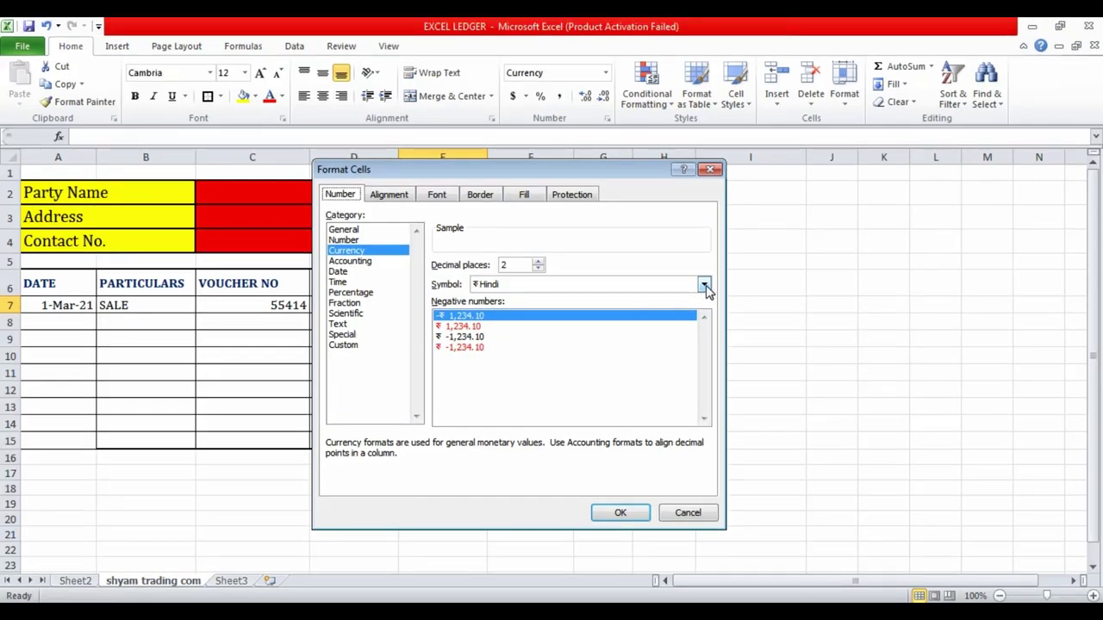
click(704, 285)
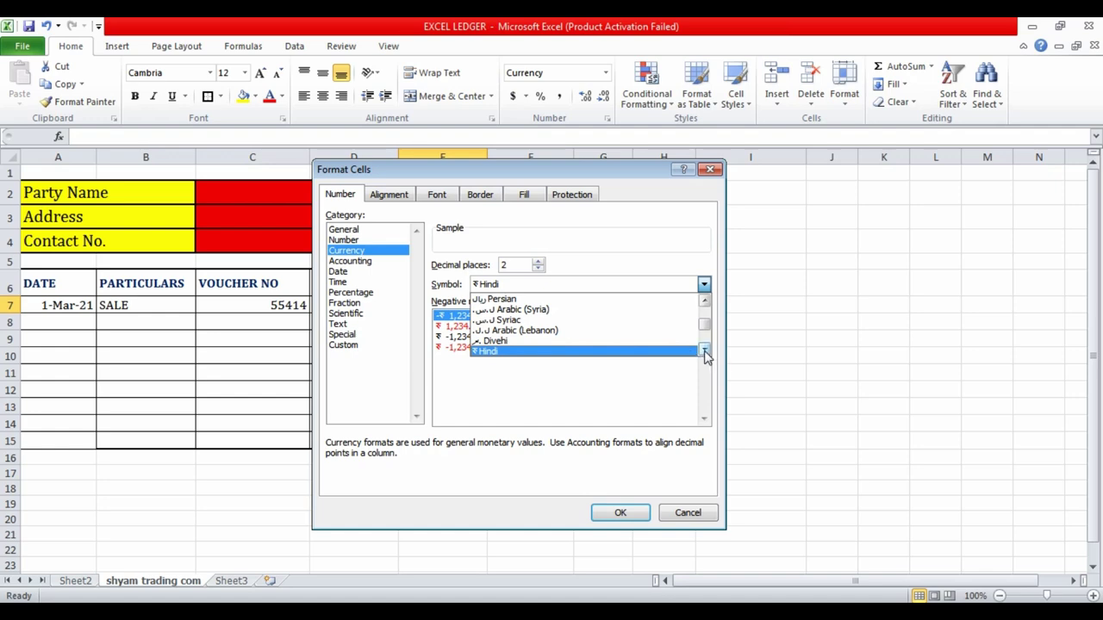
click(706, 354)
click(705, 353)
click(706, 354)
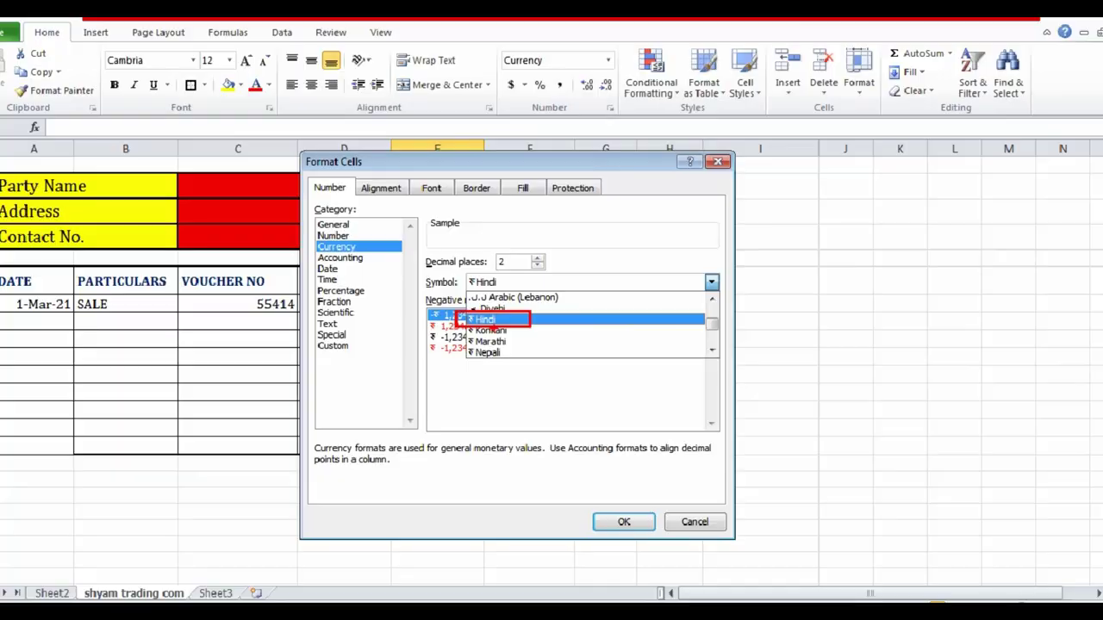
click(617, 391)
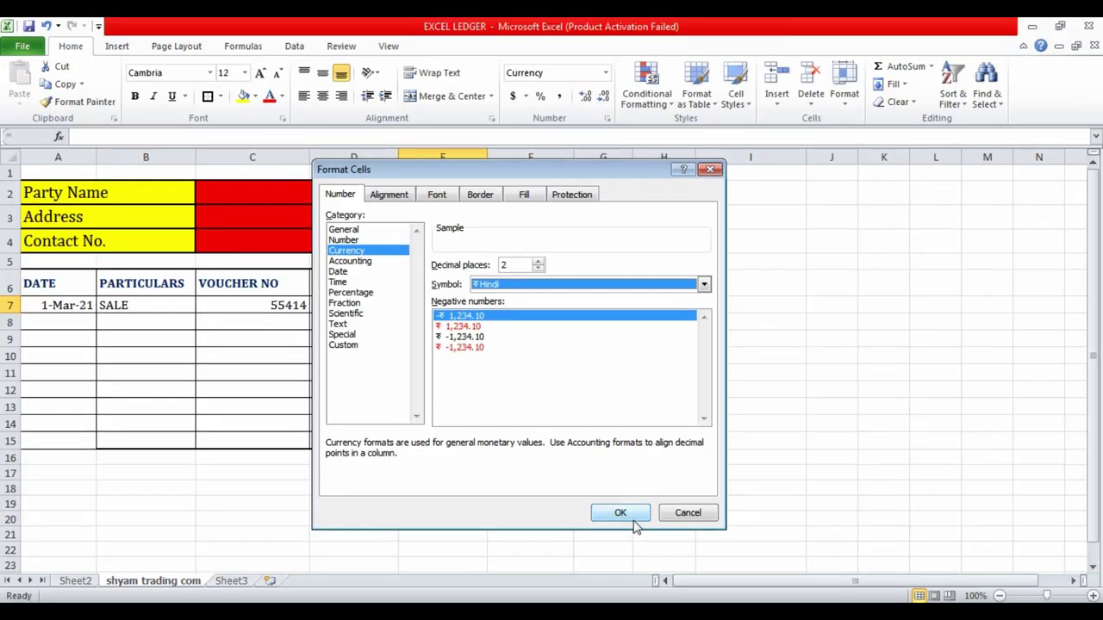
click(636, 510)
click(496, 471)
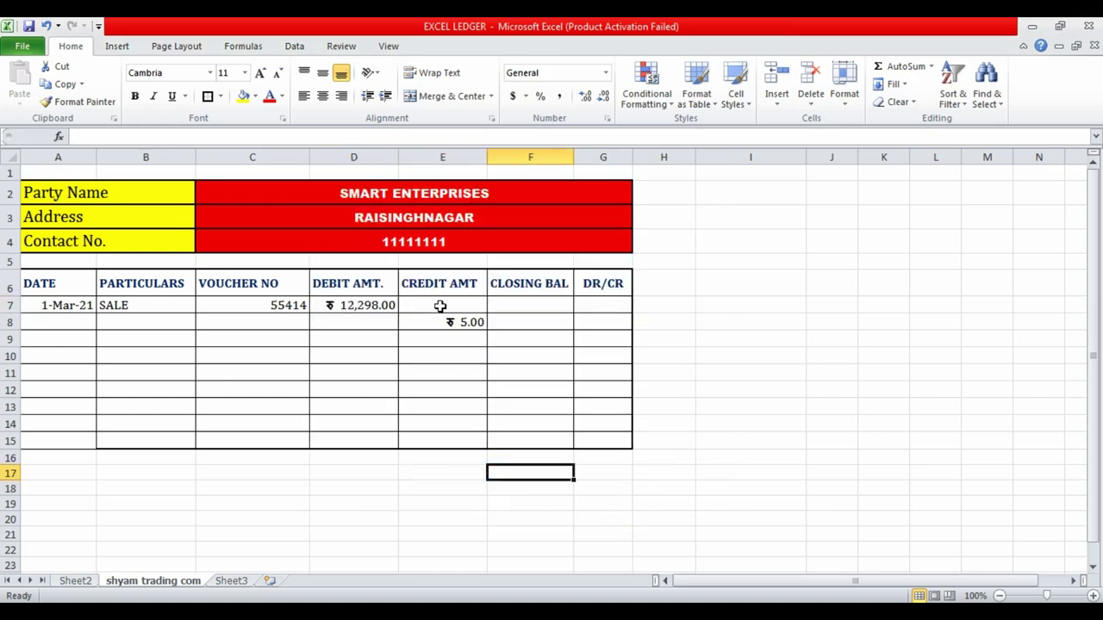
- Undo the test credit of 5 in E8
drag(366, 305, 506, 435)
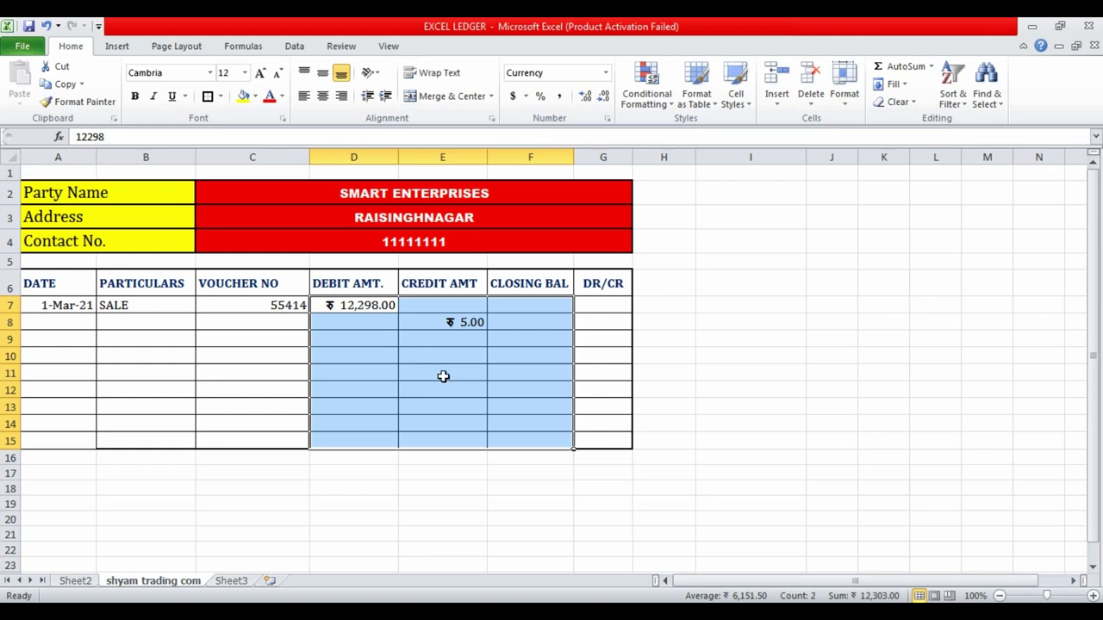
click(411, 366)
click(404, 323)
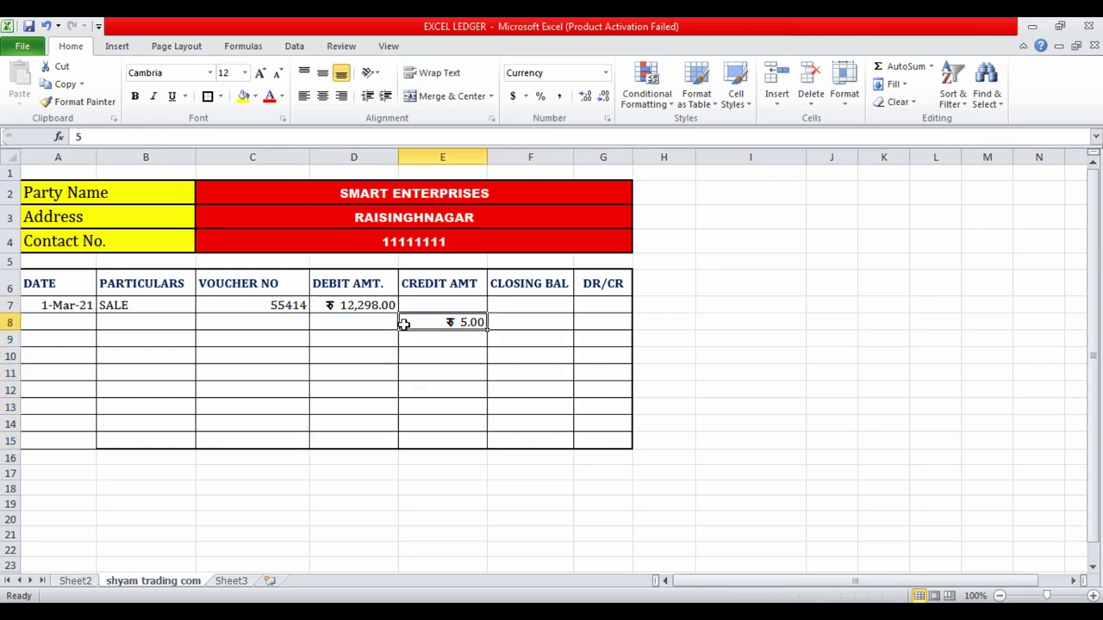
key(ctrl+z)
key(ctrl+z)
key(ctrl+z)
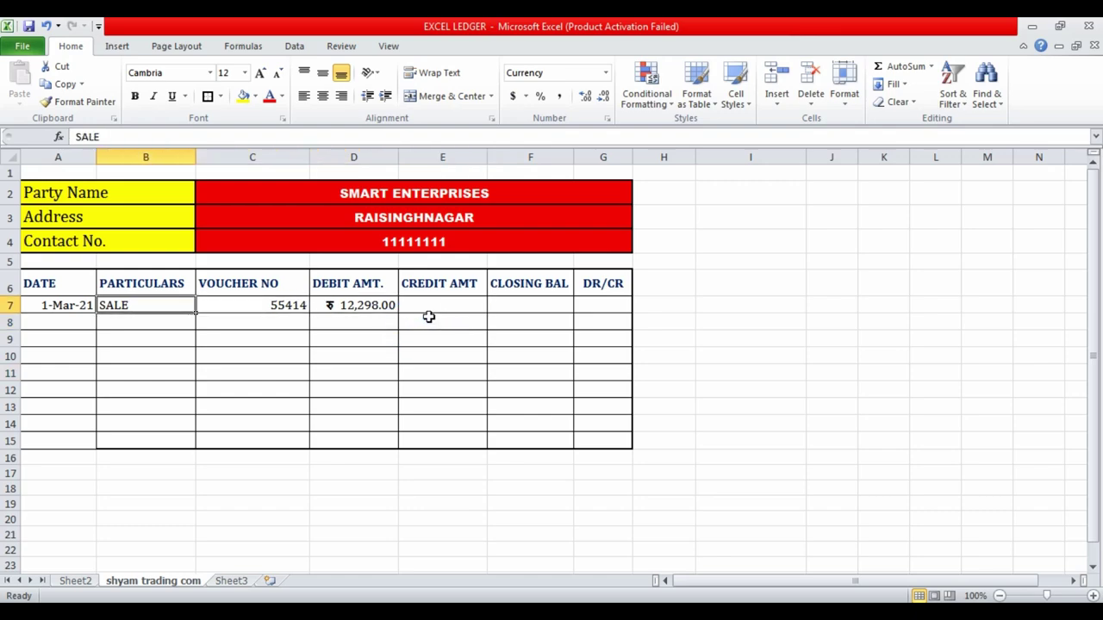
key(ctrl+z)
- Enter the date 2-Mar-21 in A8 from the ledger photo
key(alt+Tab)
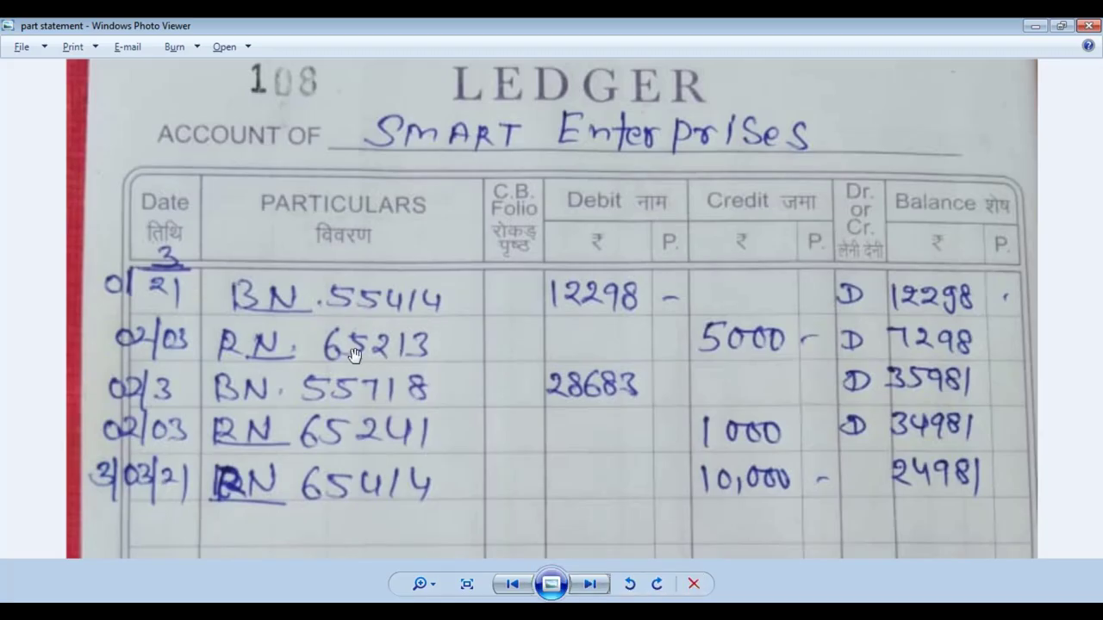
key(alt+Tab)
text(02)
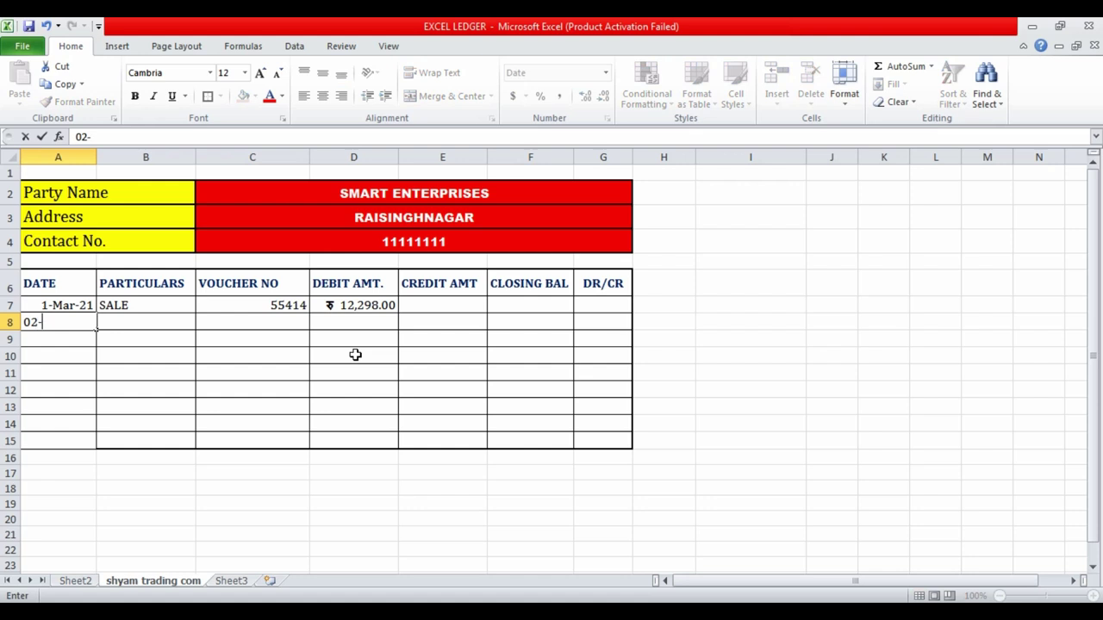
text(MARCH)
key(Return)
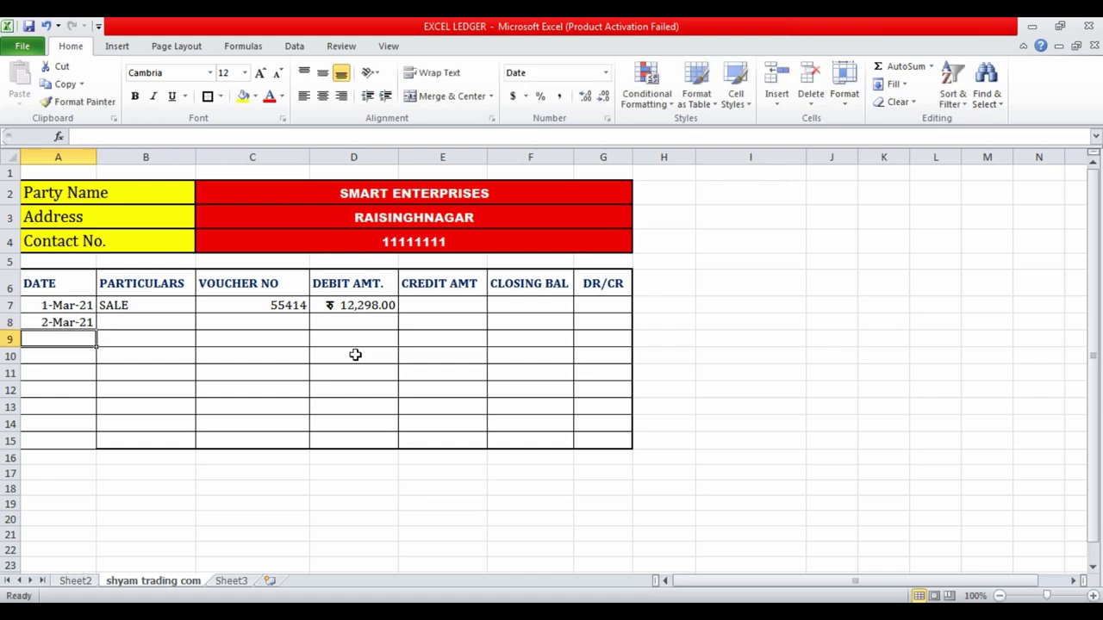
key(Up)
key(Right)
key(alt+Tab)
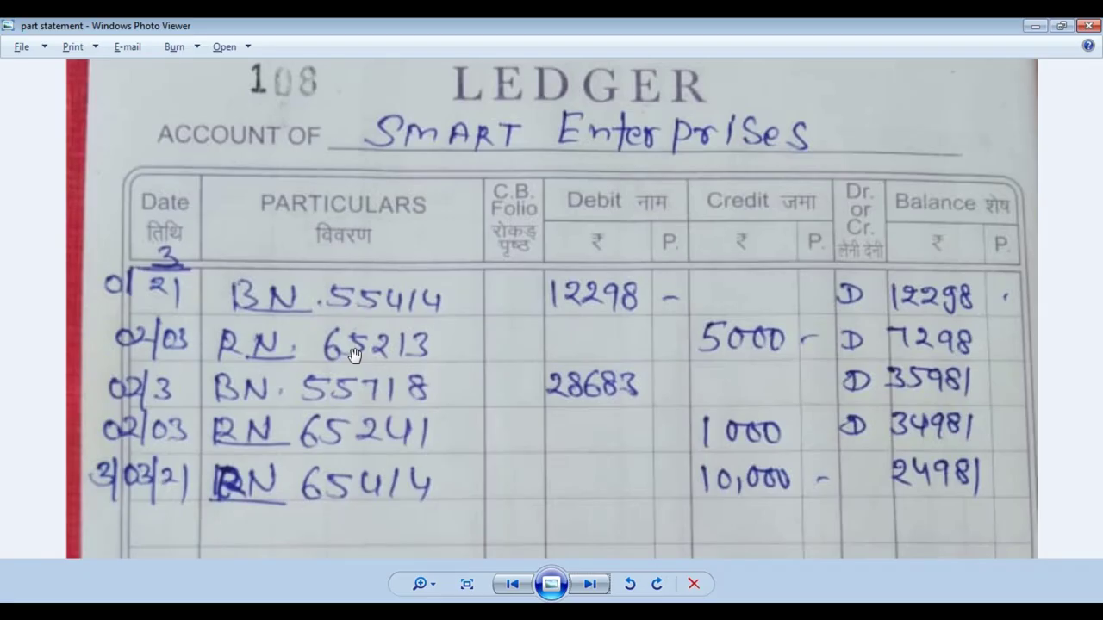
drag(462, 391, 465, 314)
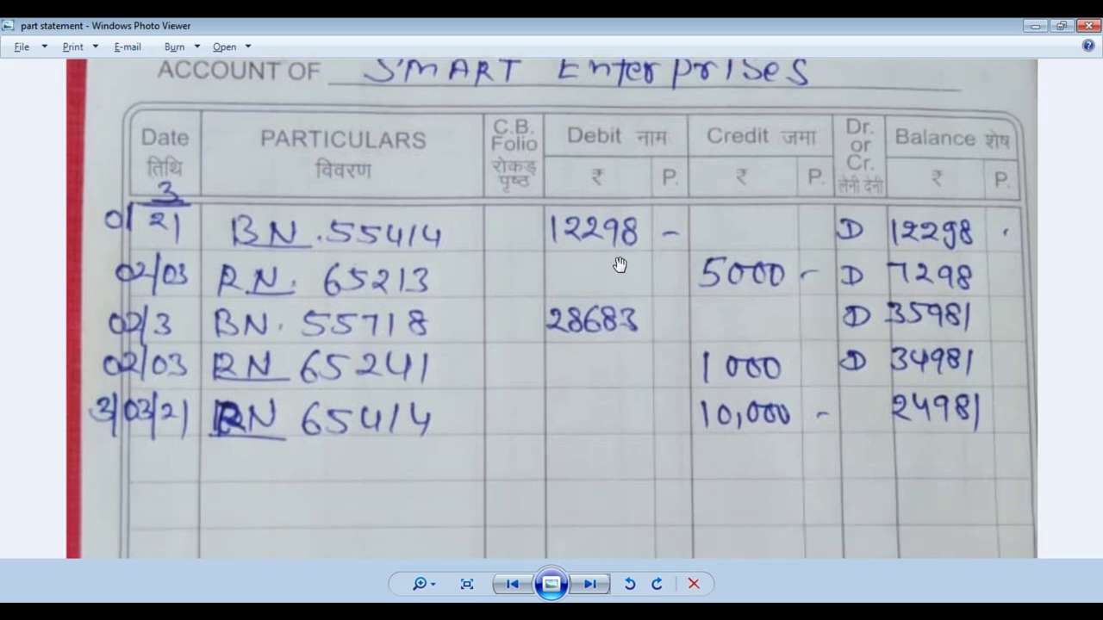
key(alt+Tab)
key(alt+Tab)
key(alt+Tab)
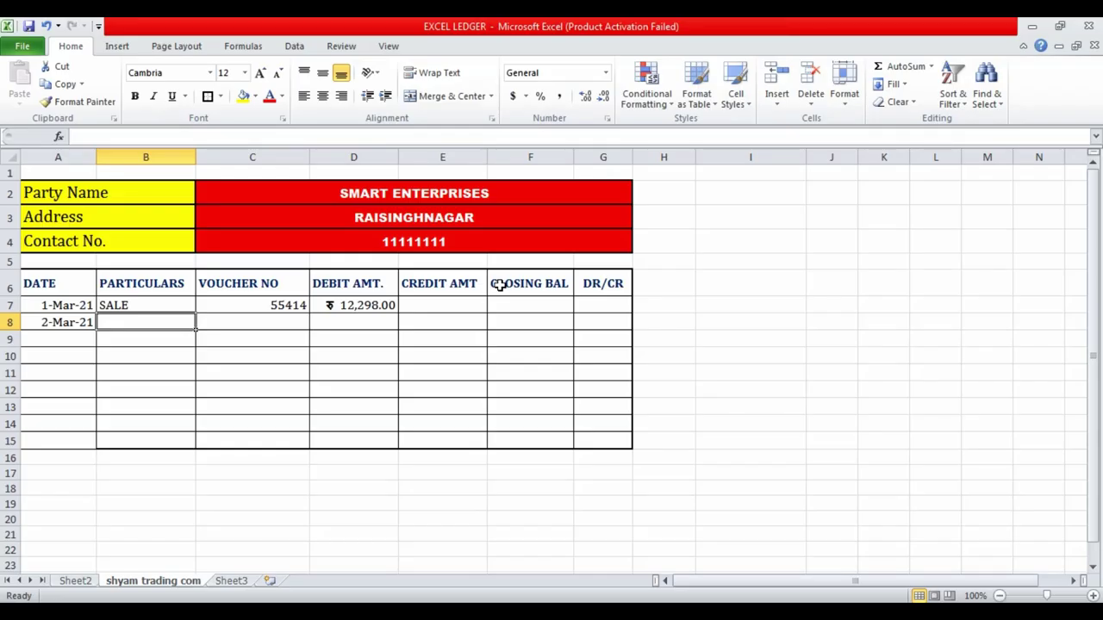
- Fill row 8 with CASH, voucher 65213 and a 5,000 credit
text(CASH)
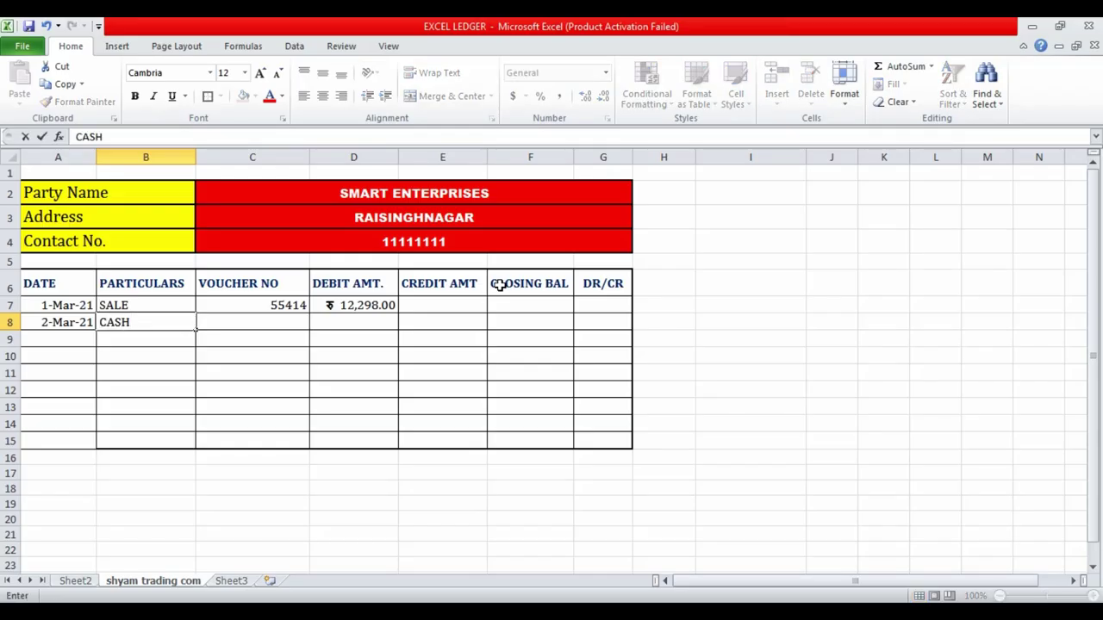
key(Tab)
key(alt+Tab)
key(alt+Tab)
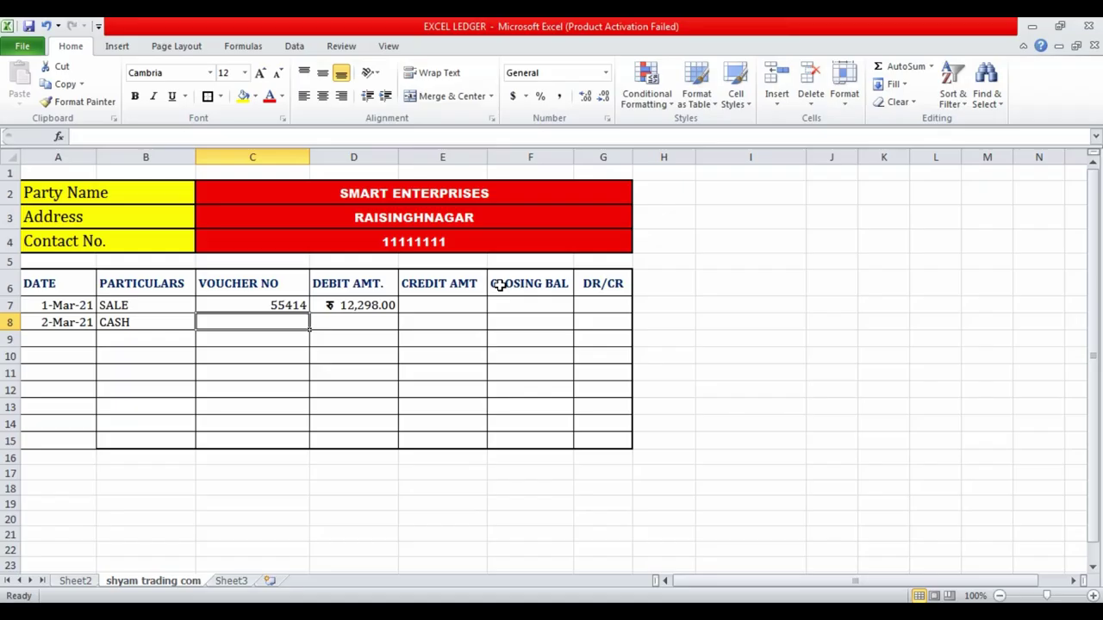
text(621)
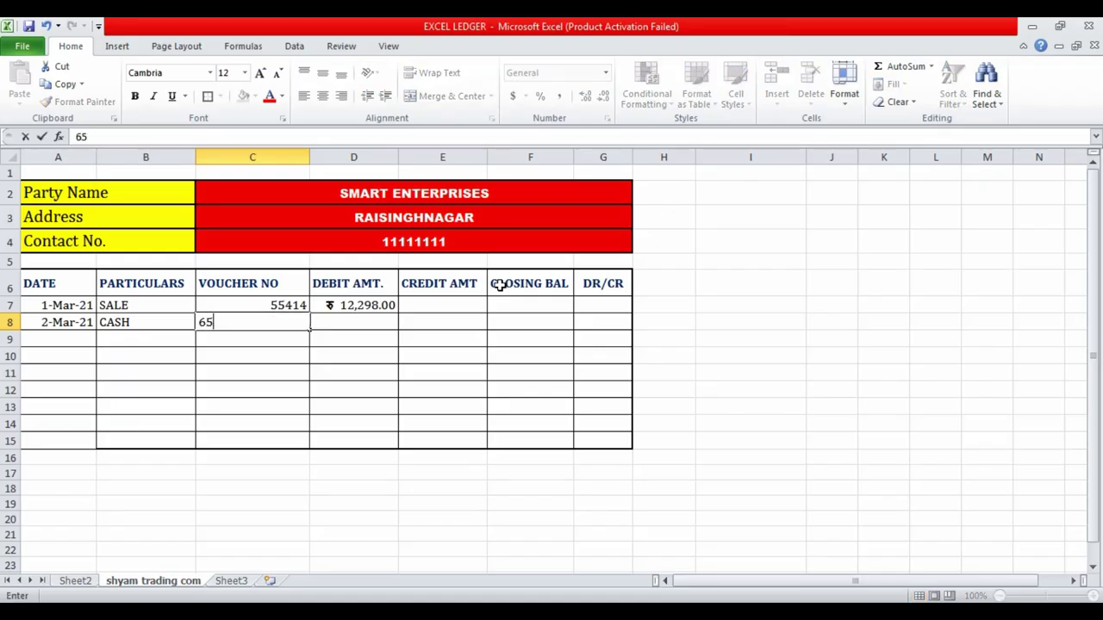
key(Tab)
key(Tab)
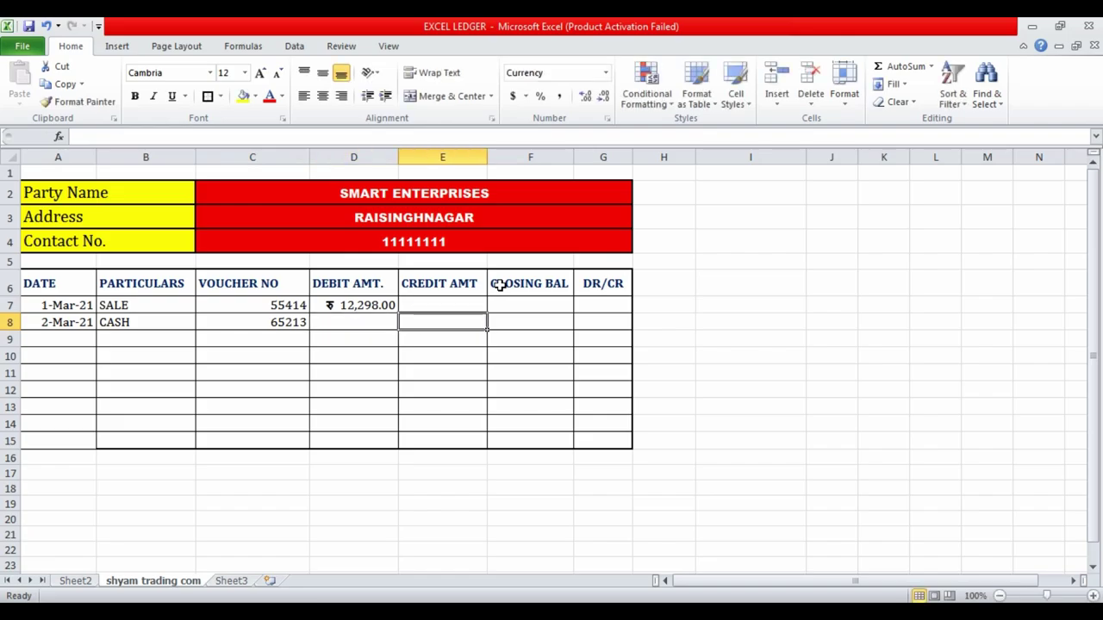
key(alt+Tab)
- Fill row 9 with date 2-Mar-21, SALE, voucher 55718 and a 28,683 debit
key(alt+Tab)
text(5,000)
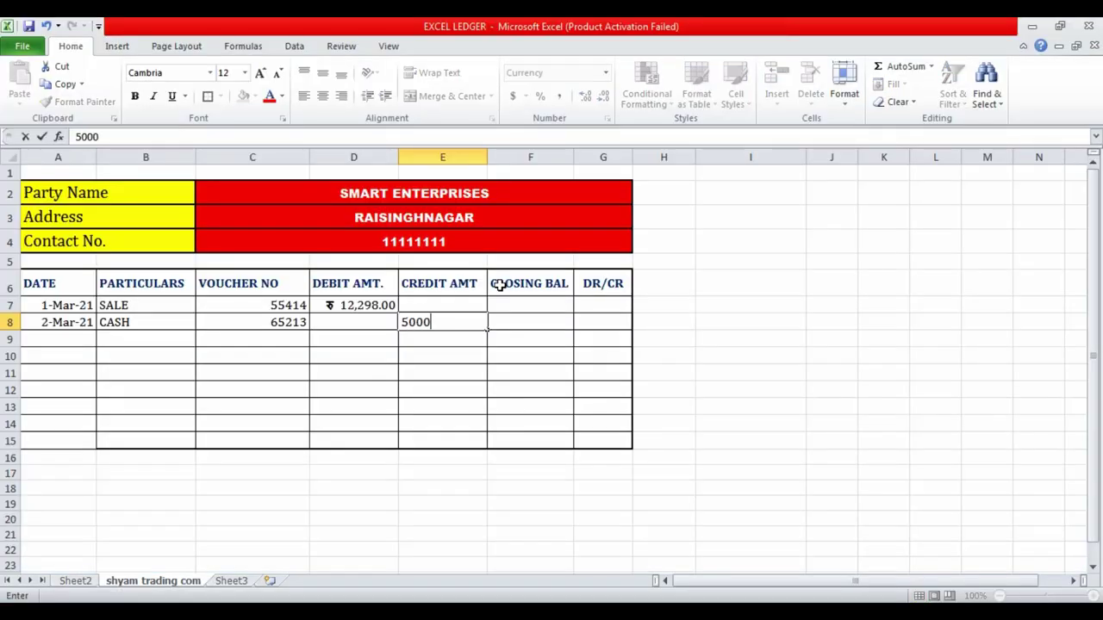
key(Return)
key(Left)
key(Left)
key(Right)
key(alt+Tab)
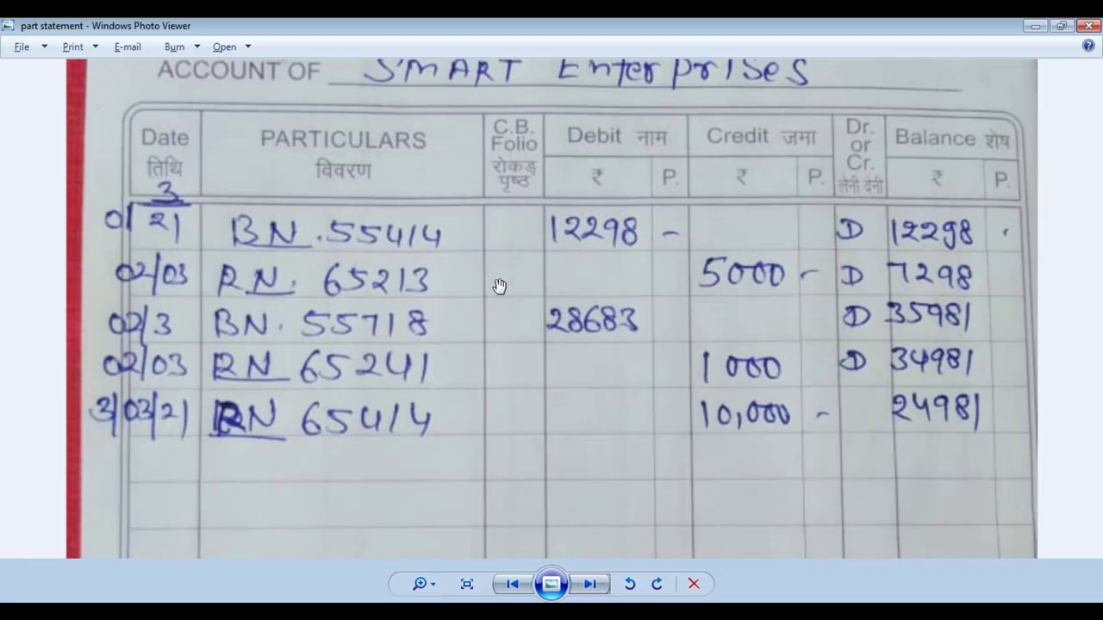
key(alt+Tab)
key(Left)
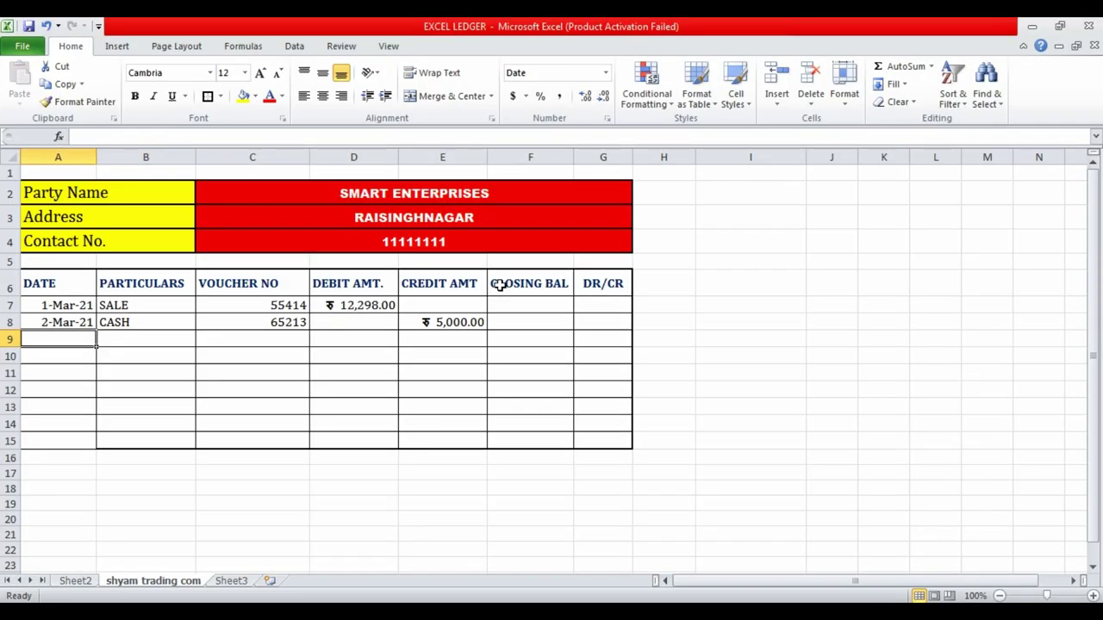
key(alt+Tab)
key(alt+Tab)
key(ctrl+d)
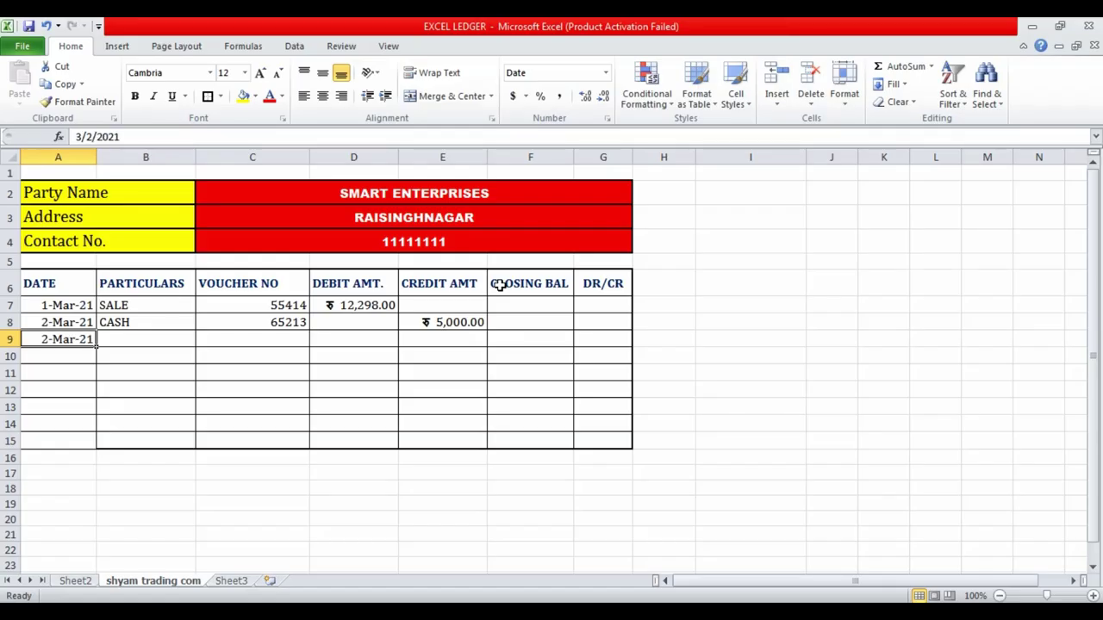
key(Right)
text(SALE)
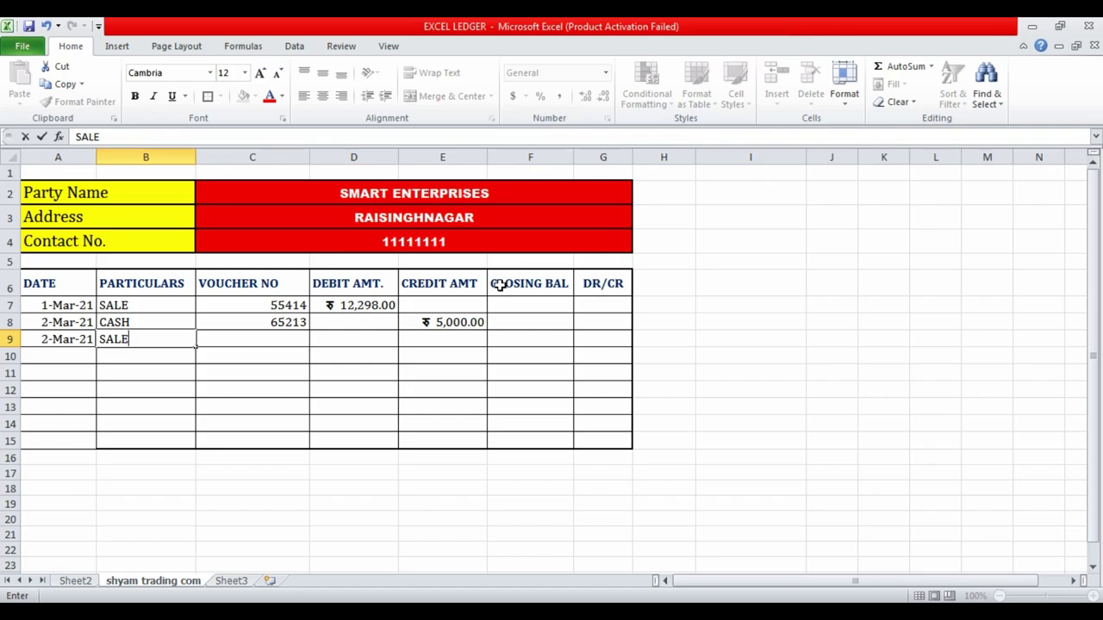
key(Tab)
key(alt+Tab)
key(alt+Tab)
text(5)
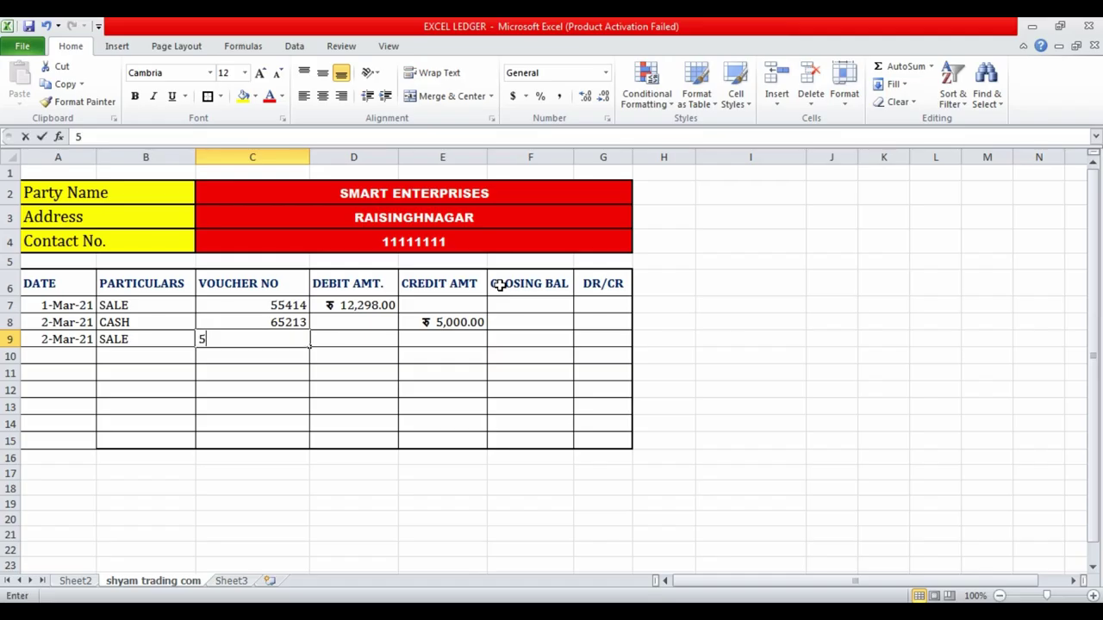
text(5718)
key(Tab)
key(alt+Tab)
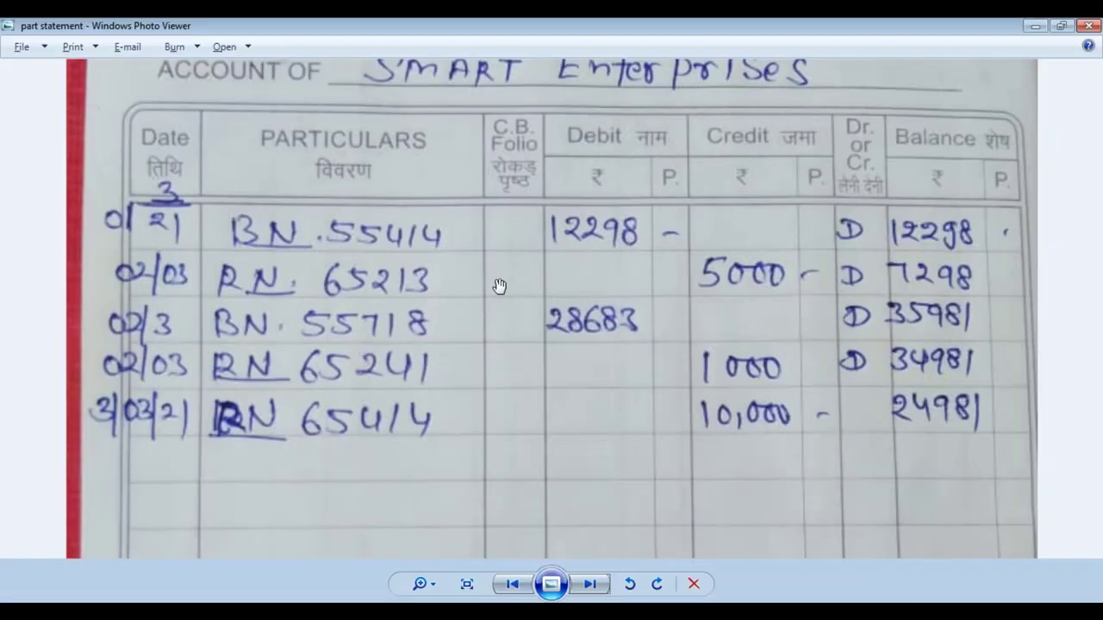
- Enter voucher number 65241 in row 10
key(alt+Tab)
text(28,683)
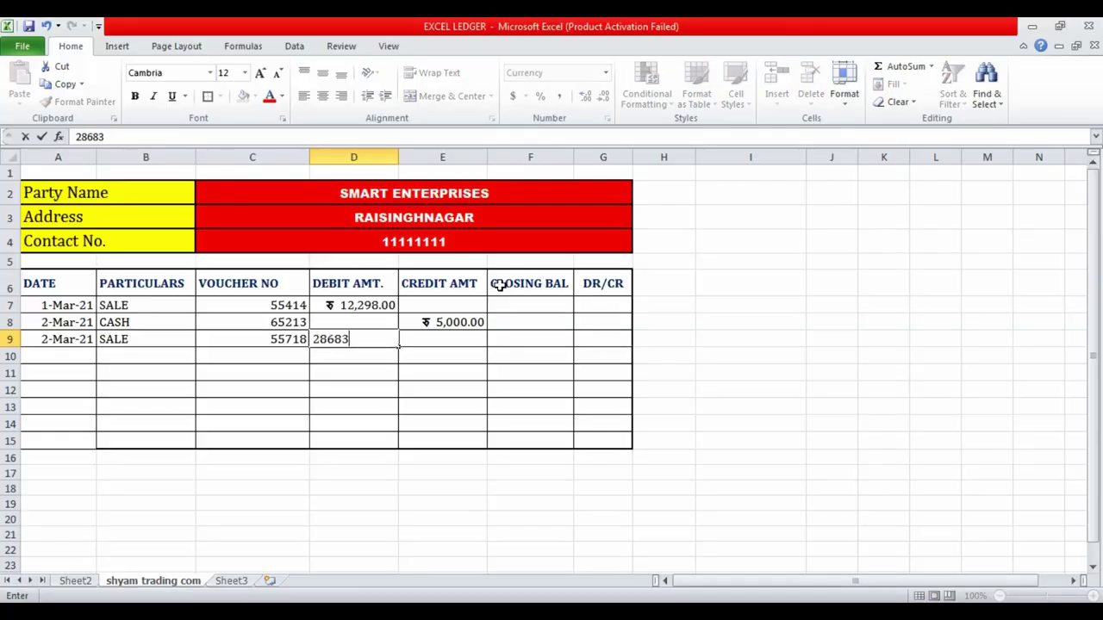
key(Return)
key(Left)
key(Left)
key(alt+Tab)
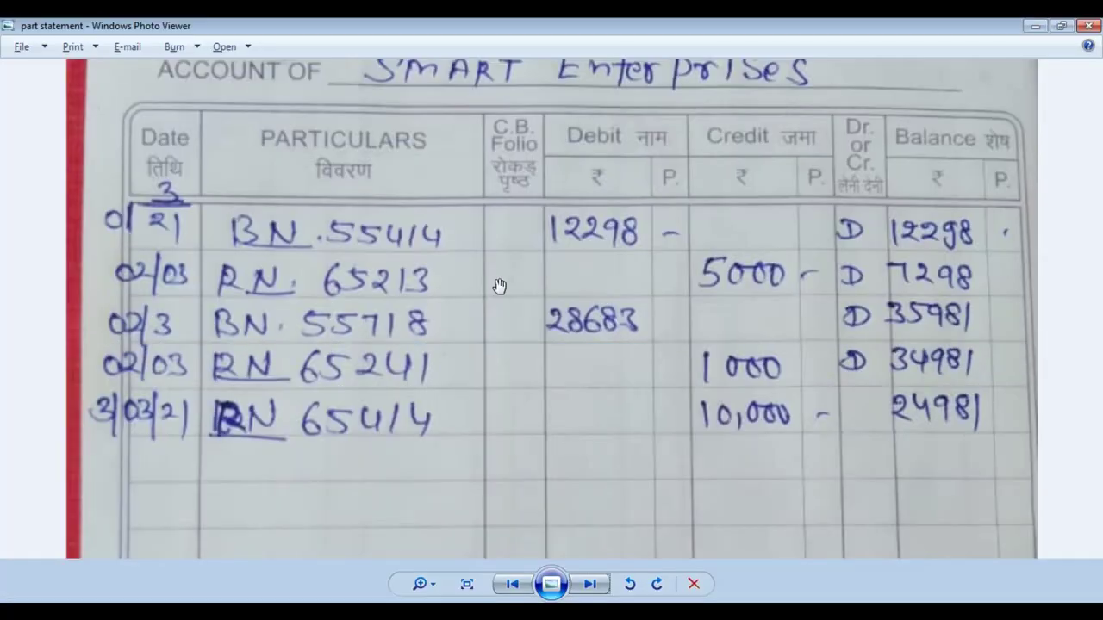
key(alt+Tab)
key(Right)
key(alt+Tab)
key(Right)
key(Left)
key(Right)
key(Left)
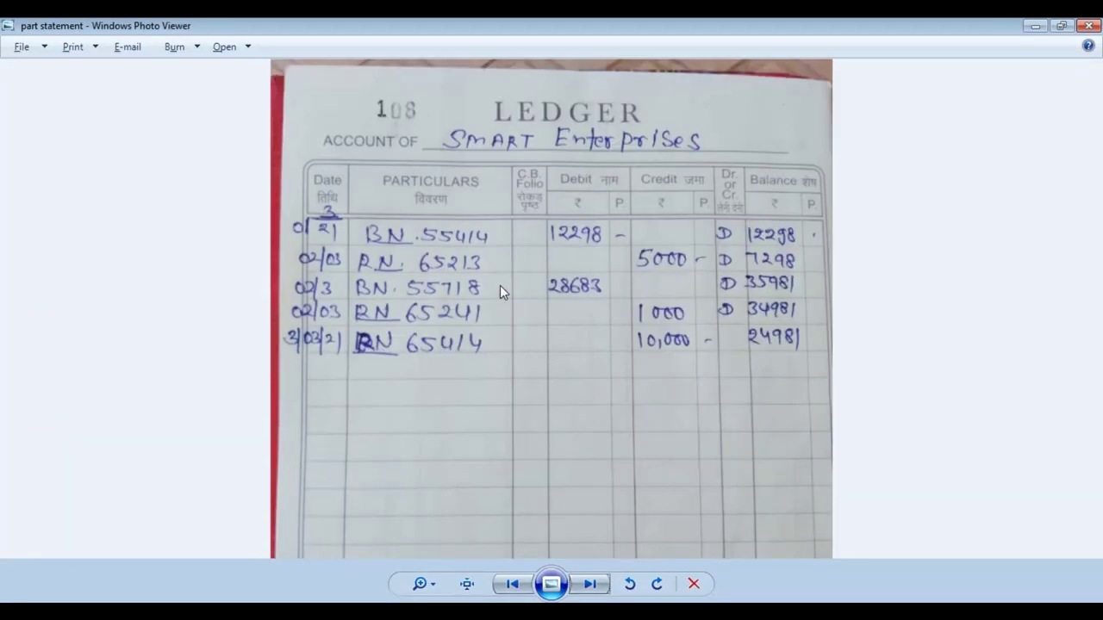
scroll(452, 336, up, 1)
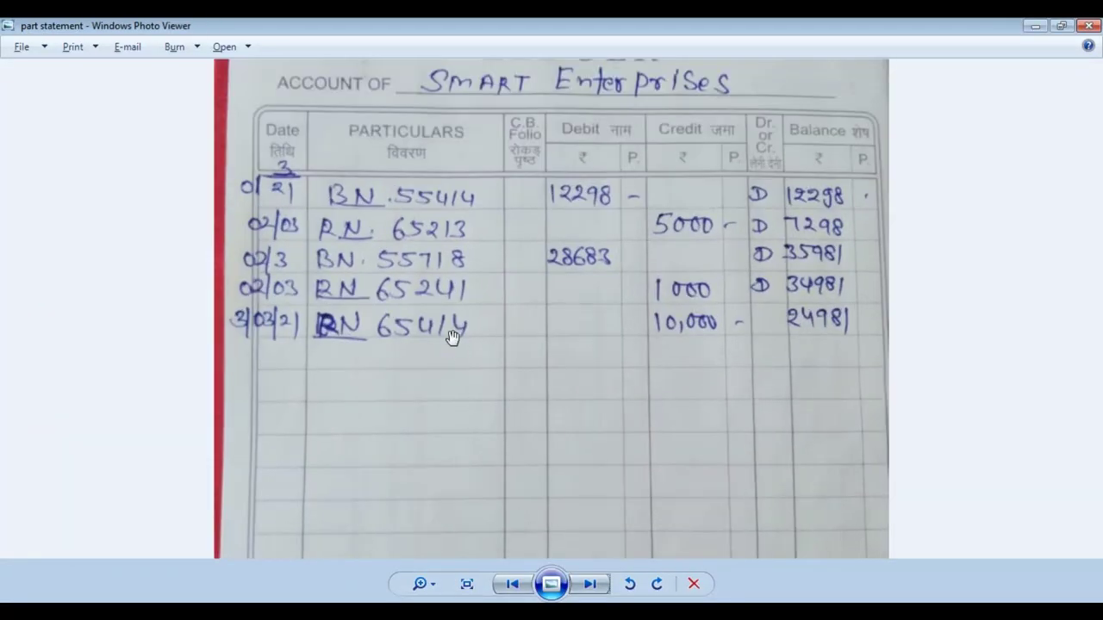
key(alt+Tab)
key(Right)
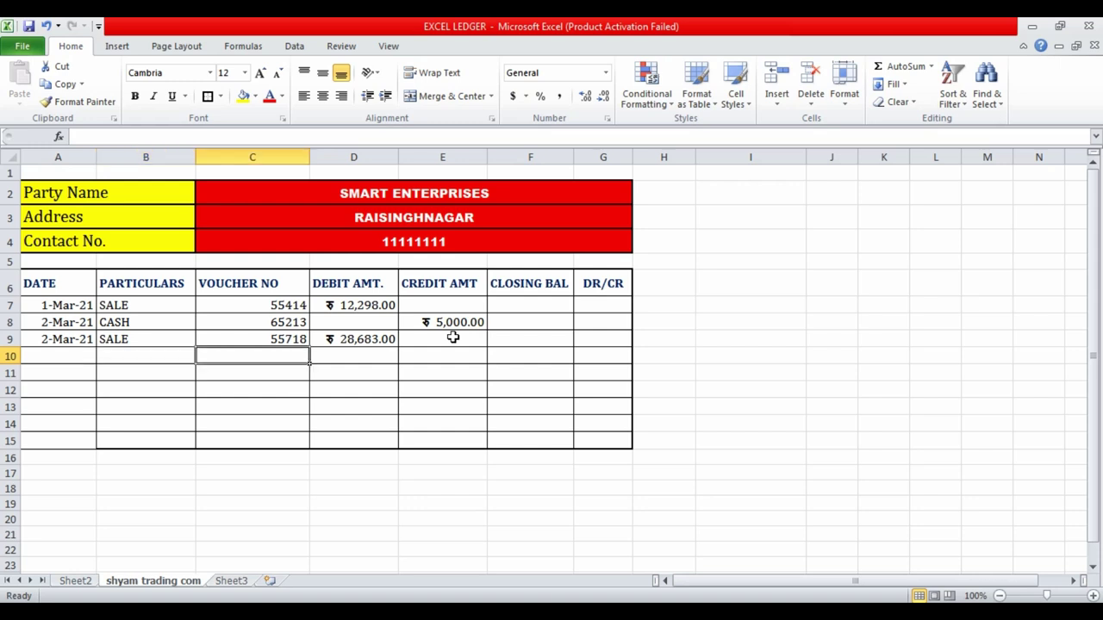
text(65241)
key(Left)
- Complete row 10 with CASH, date 2-Mar-21 and a 1,000 credit
text(CAS)
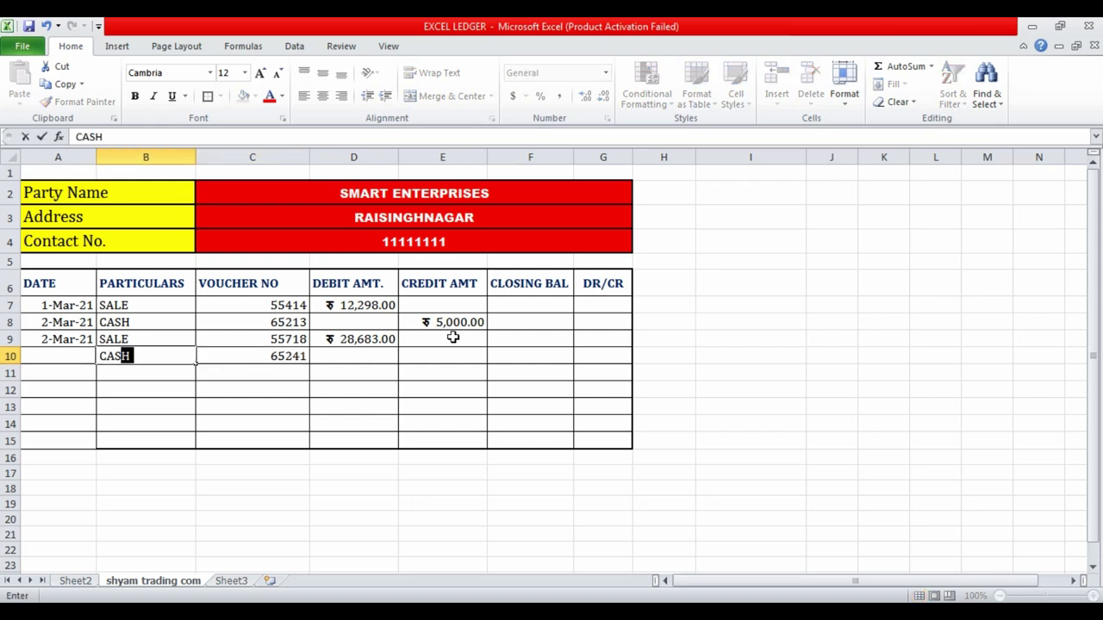
key(Left)
key(alt+Tab)
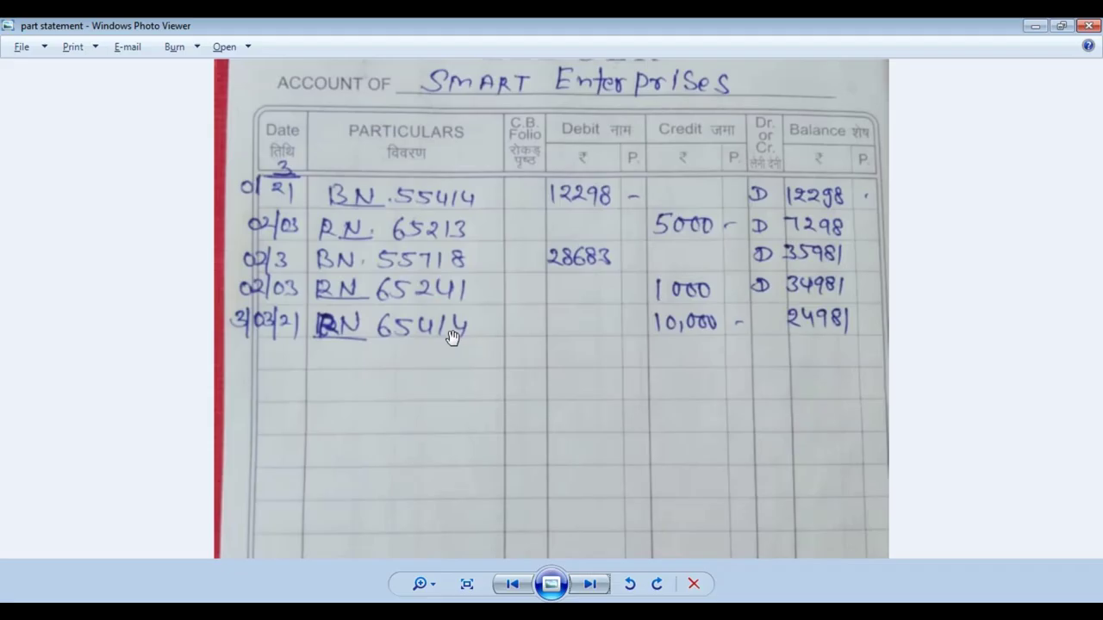
key(alt+Tab)
key(ctrl+d)
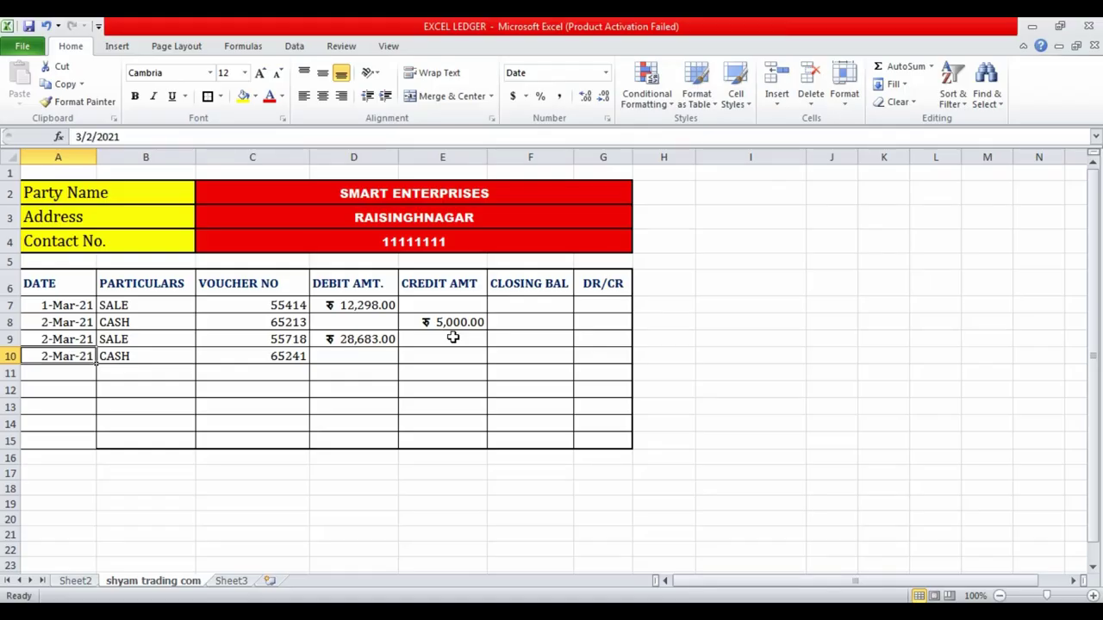
key(Right)
key(Right)
key(Right)
key(Right)
key(alt+Tab)
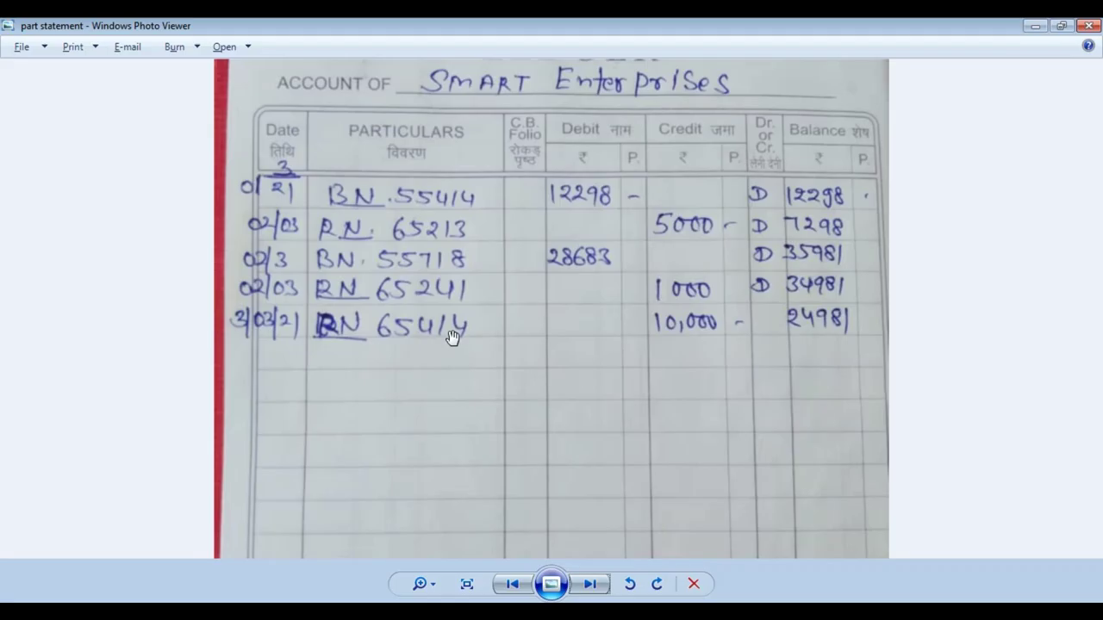
key(alt+Tab)
text(1,000)
key(Return)
- Fill row 11 with date 3-Mar-21, CASH, voucher 65414 and a 10,000 credit
key(Left)
key(Left)
key(Left)
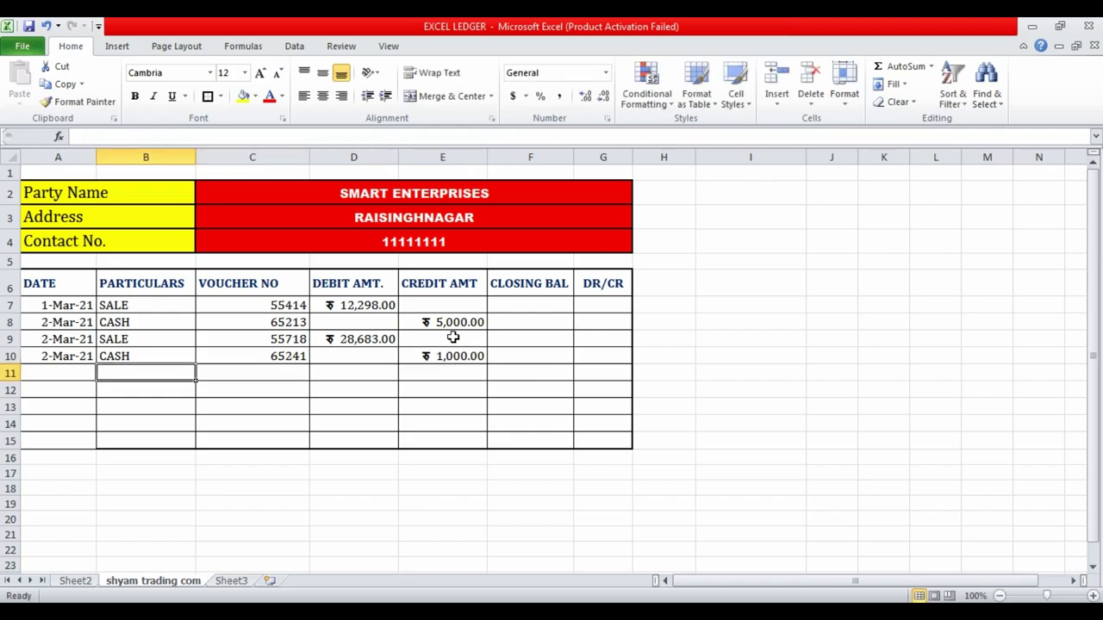
key(alt+Tab)
key(alt+Tab)
key(Left)
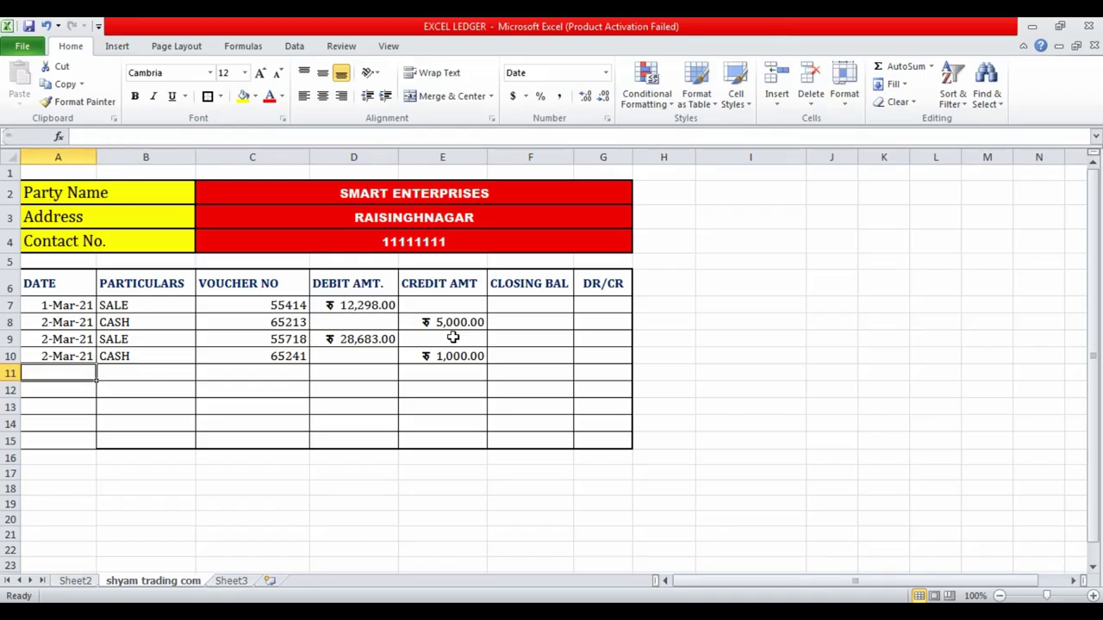
text(03-MAR)
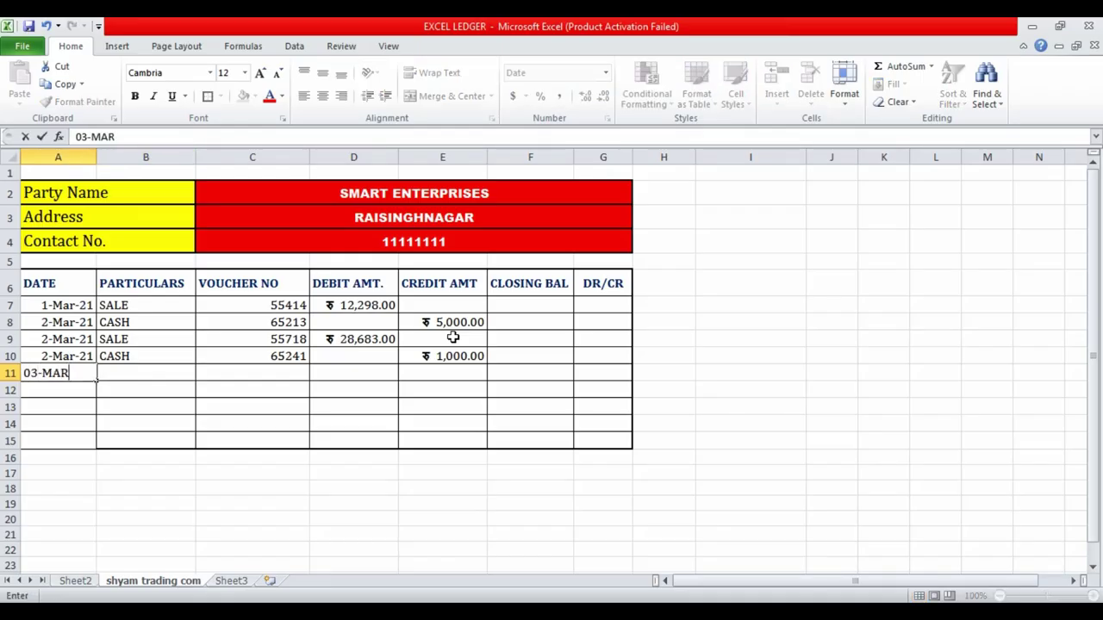
key(Tab)
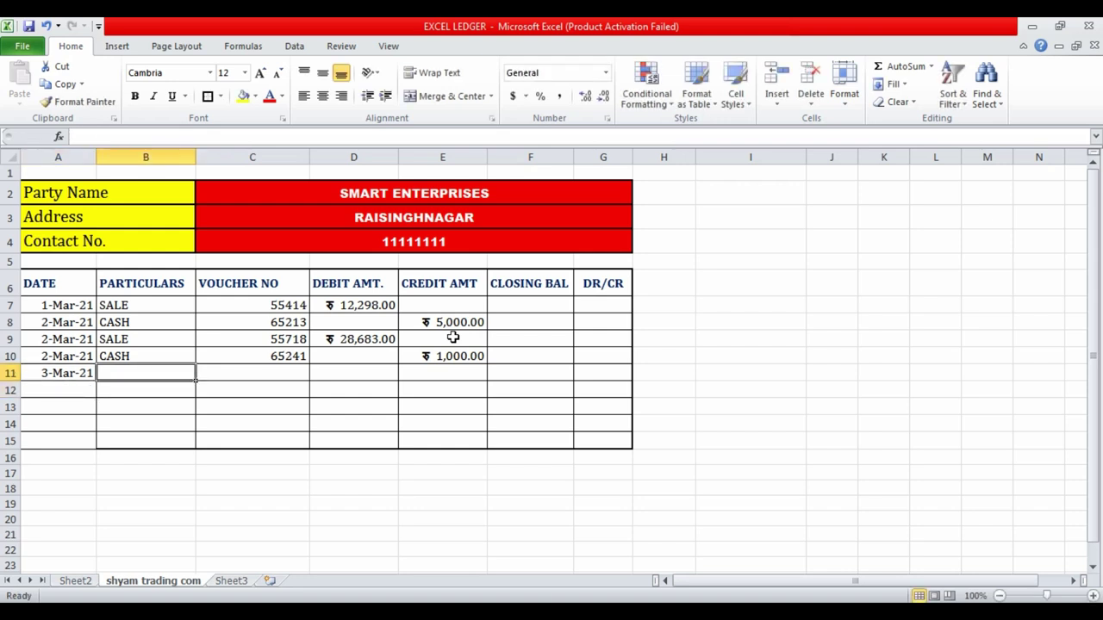
text(CASH)
key(Tab)
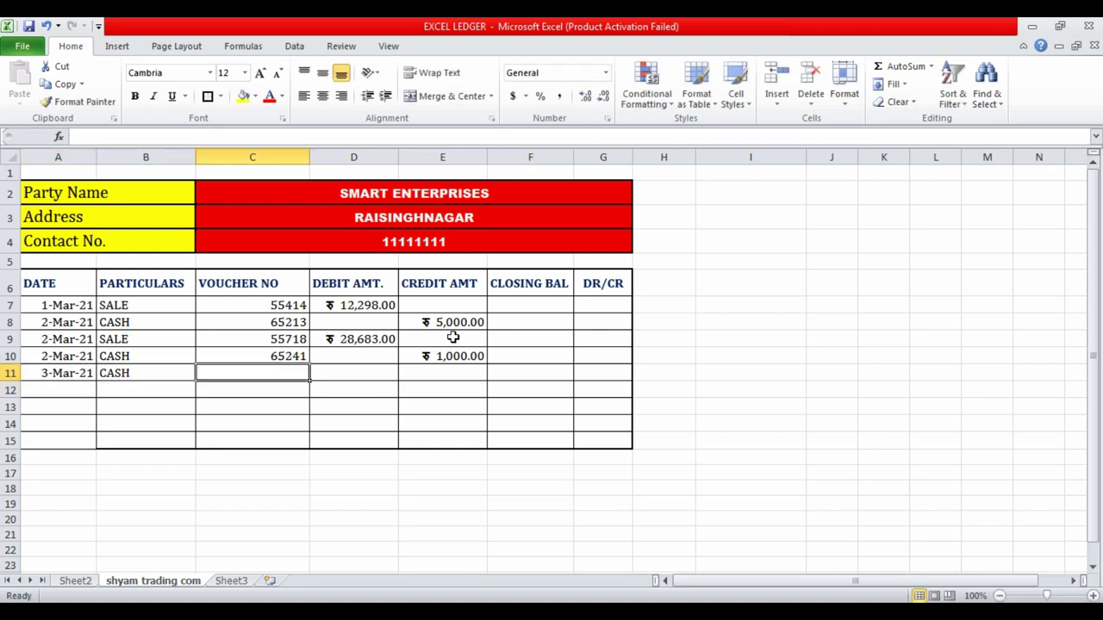
key(alt+Tab)
key(alt+Tab)
text(65)
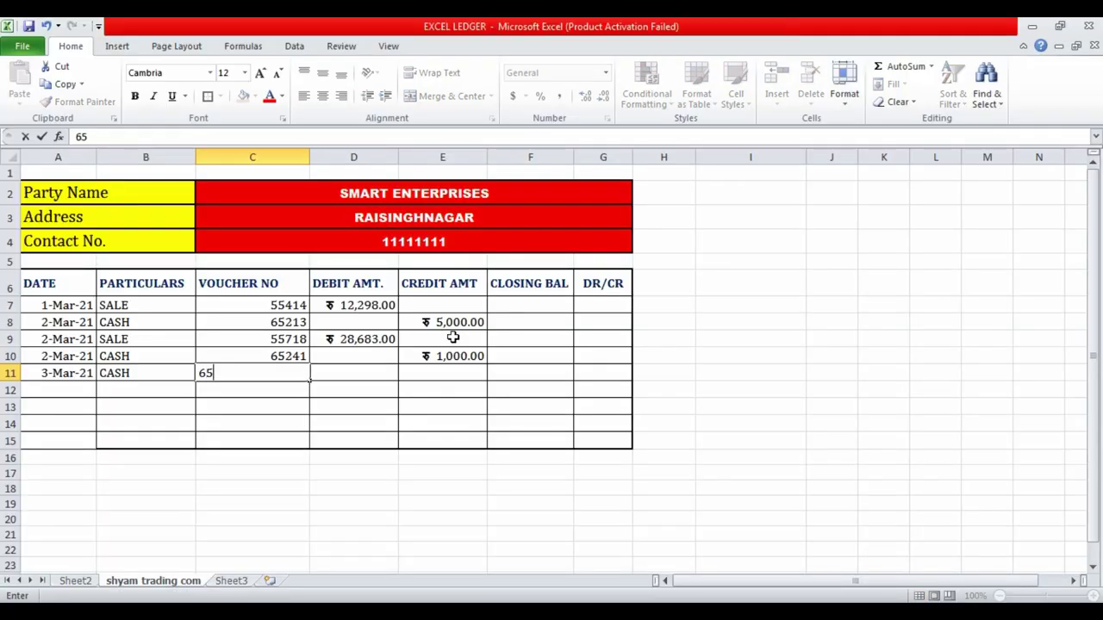
text(414)
key(Tab)
key(Tab)
key(alt+Tab)
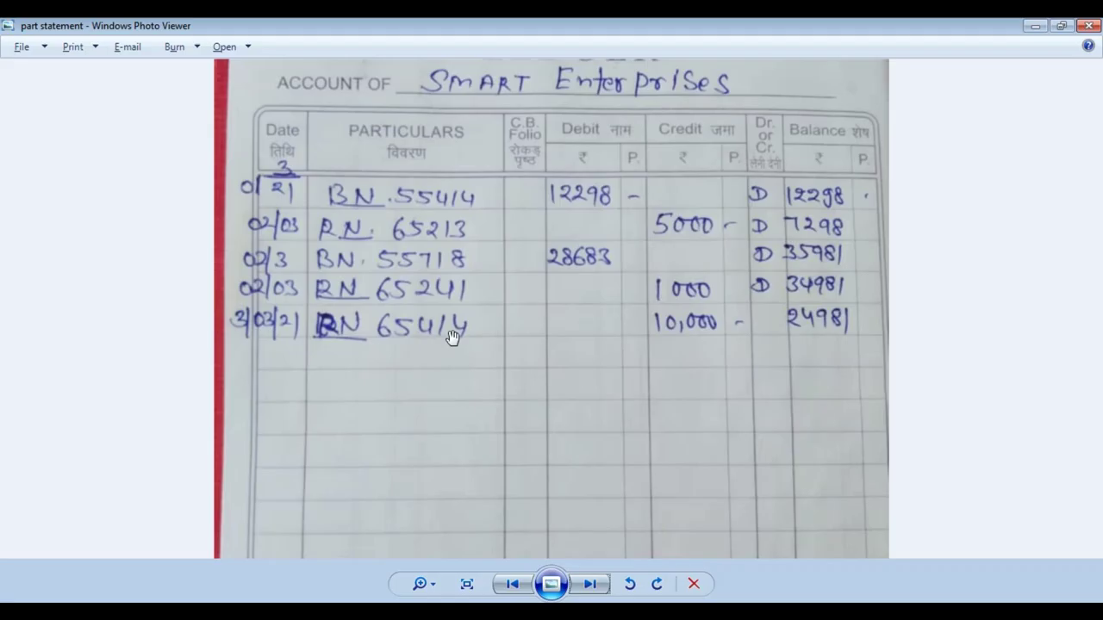
key(alt+Tab)
text(100)
key(Return)
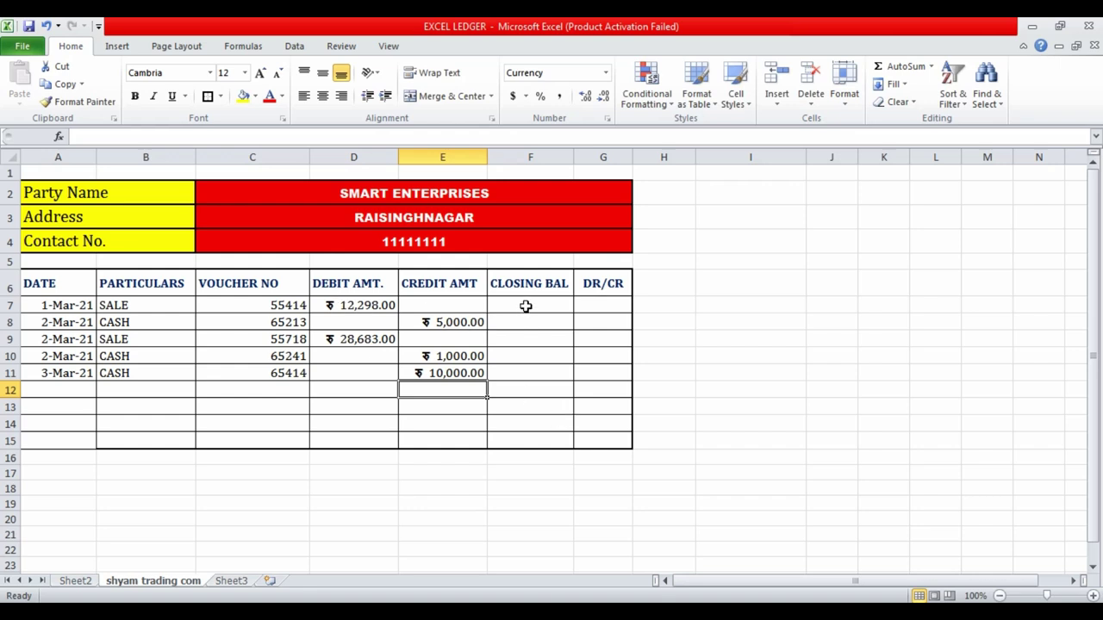
key(alt+Tab)
- Zoom into the ledger photo's balance column, then return to Excel at cell F7
scroll(862, 228, up, 1)
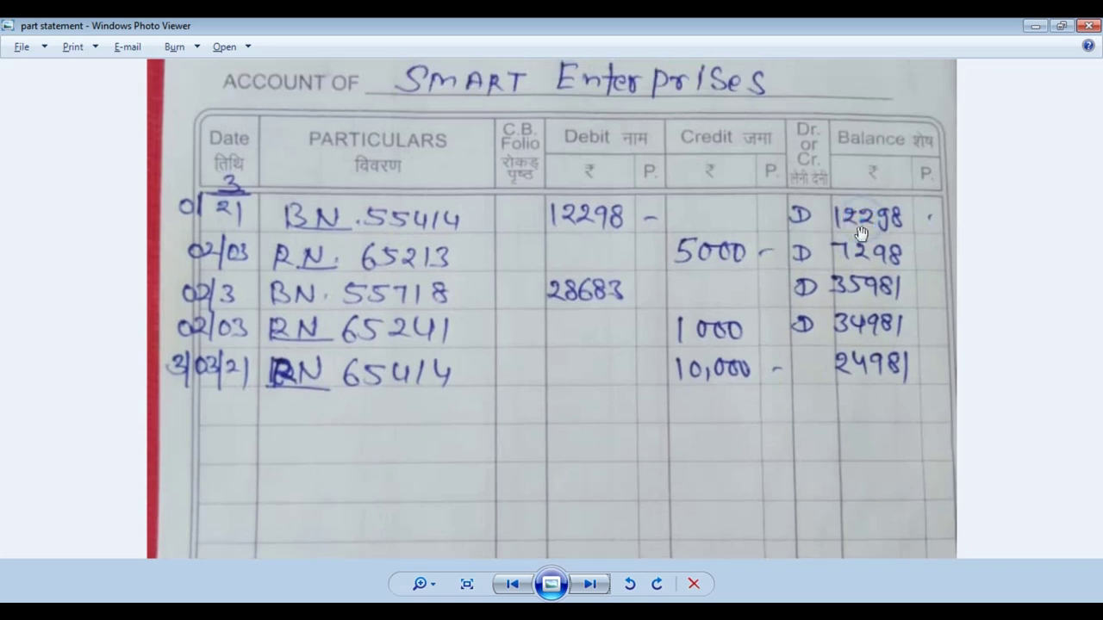
scroll(862, 231, up, 1)
scroll(881, 241, up, 1)
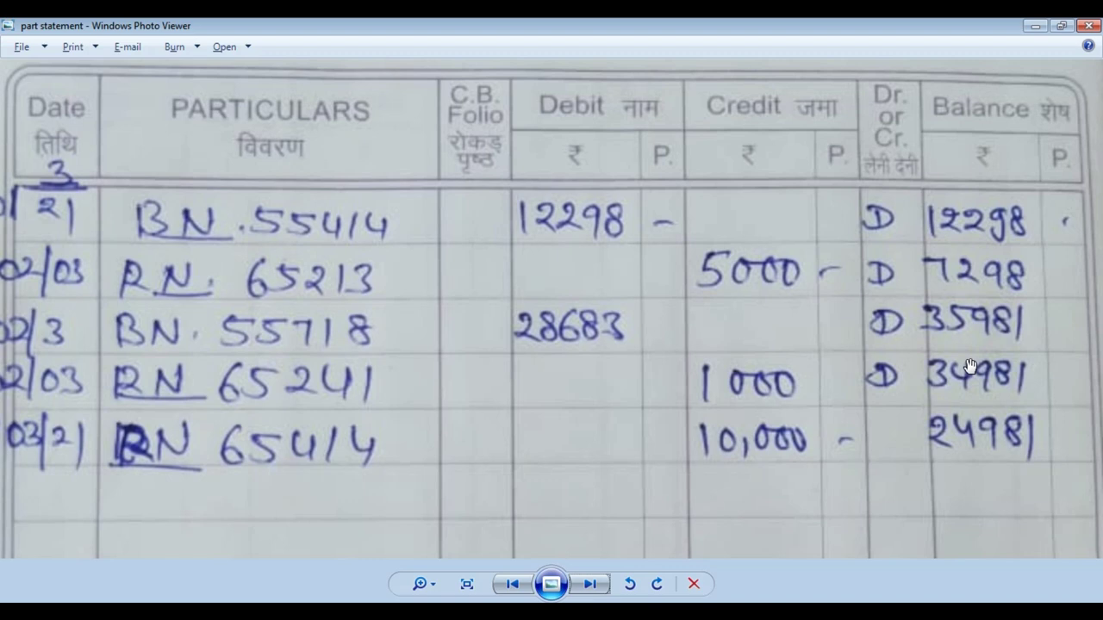
key(alt+Tab)
click(814, 345)
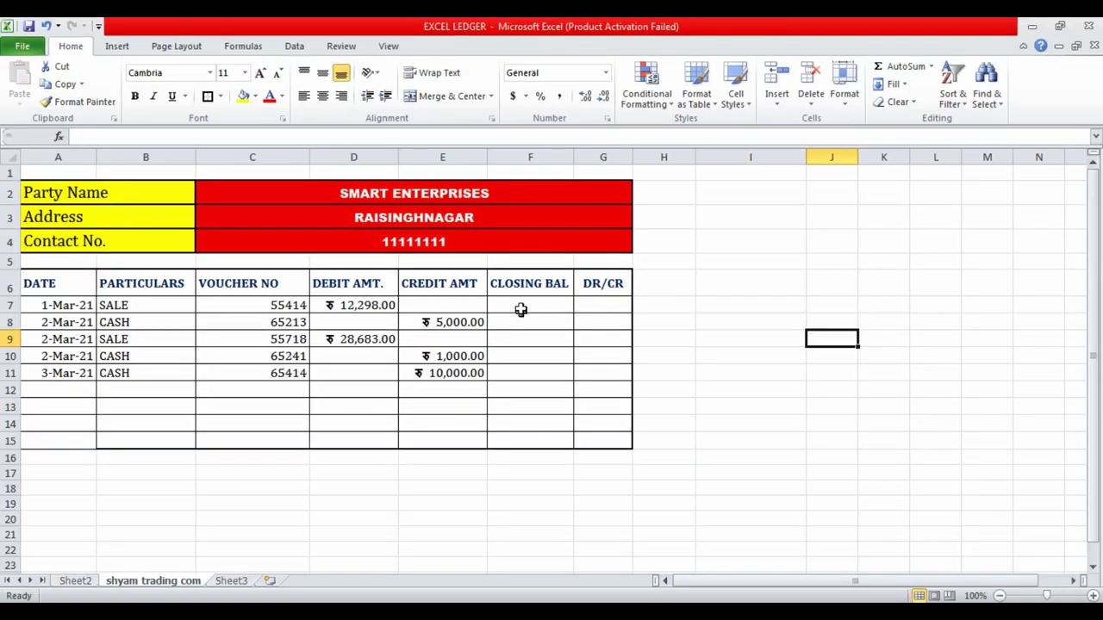
click(522, 306)
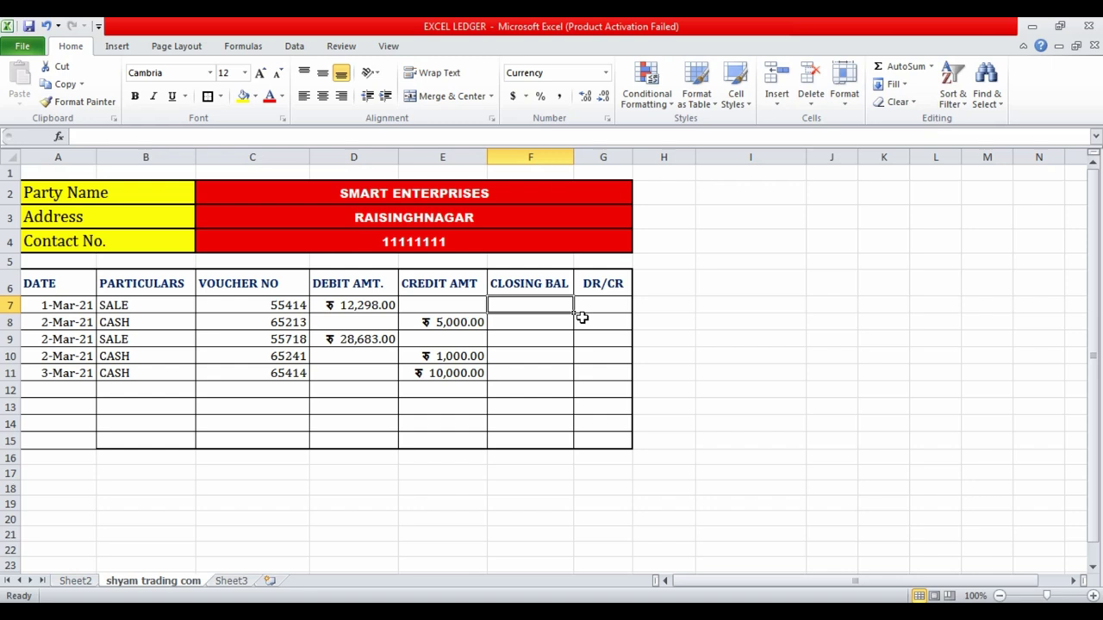
- Enter =D7-E7 in F7 for a ₹12,298.00 balance and begin F8's formula
text(=)
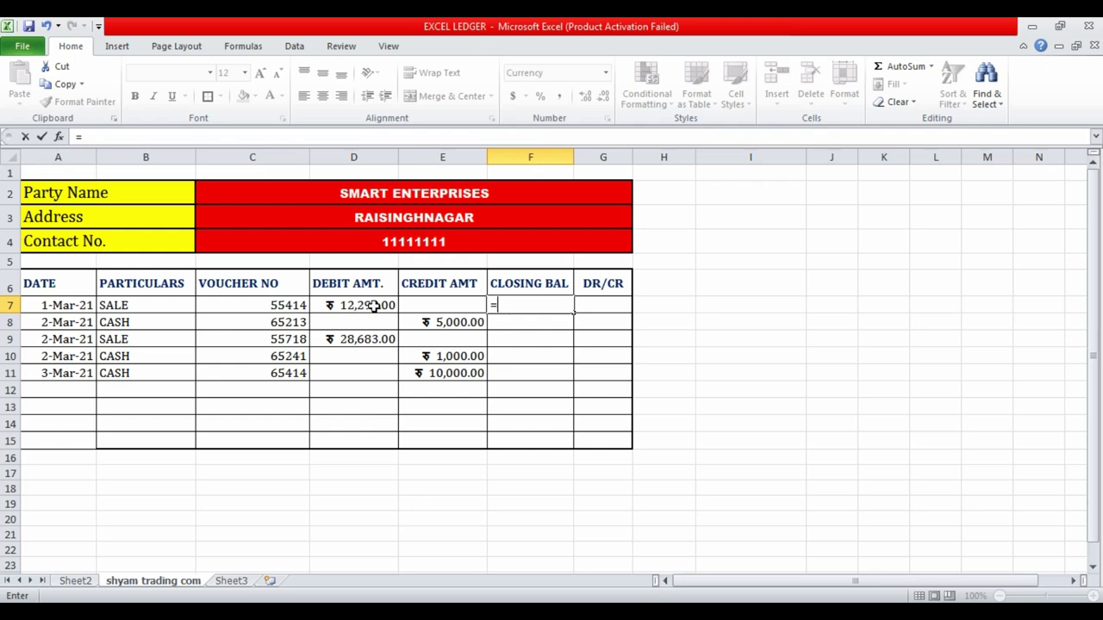
click(376, 310)
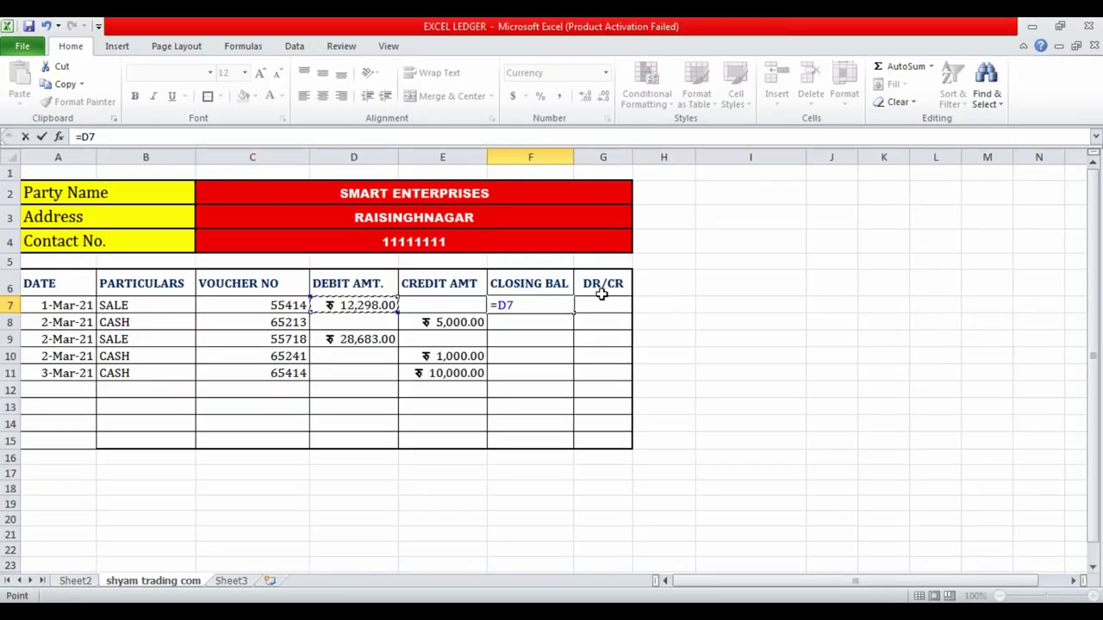
text(-)
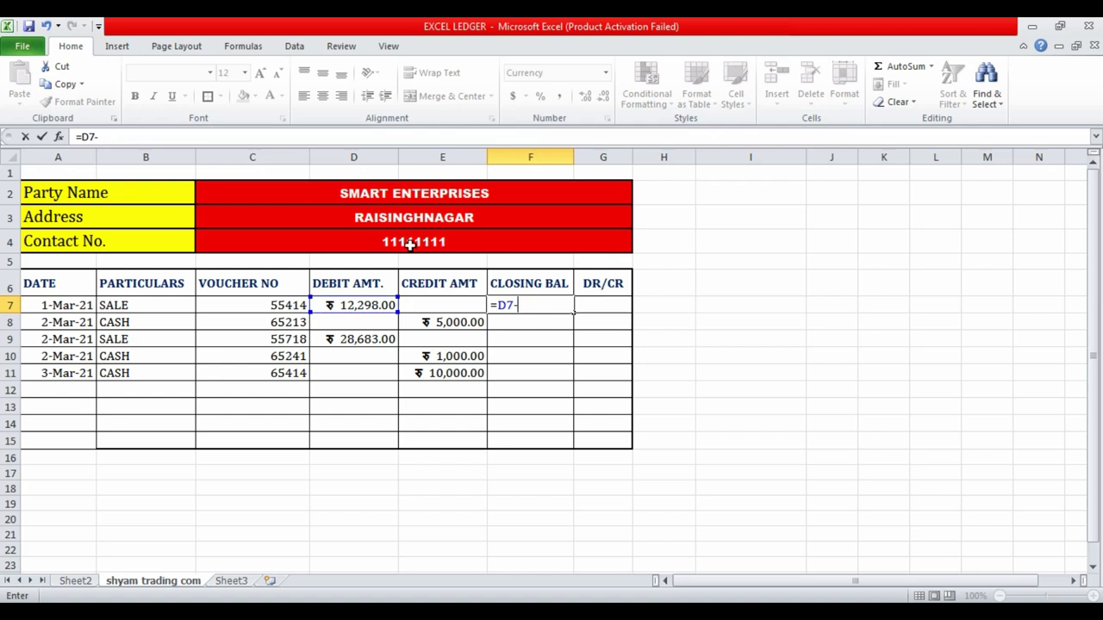
click(443, 305)
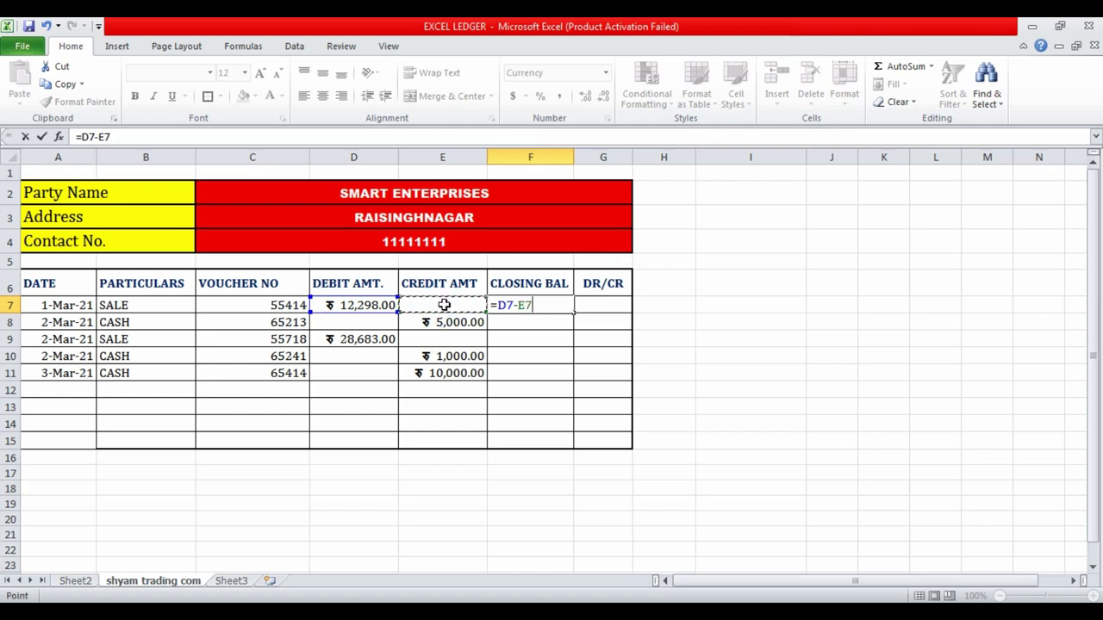
key(Return)
key(Up)
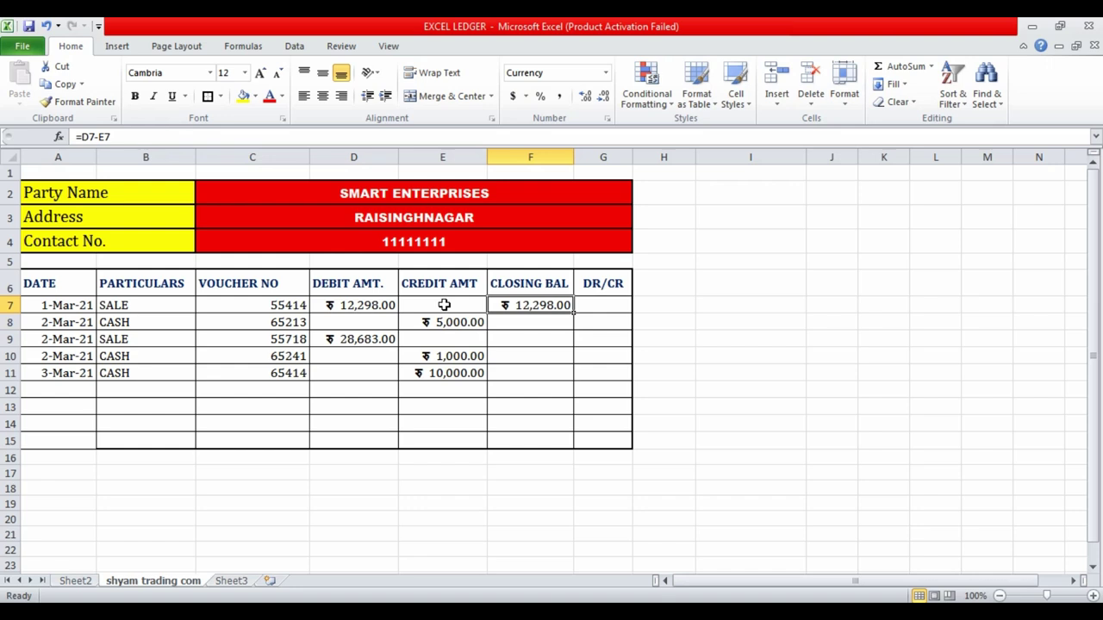
key(Down)
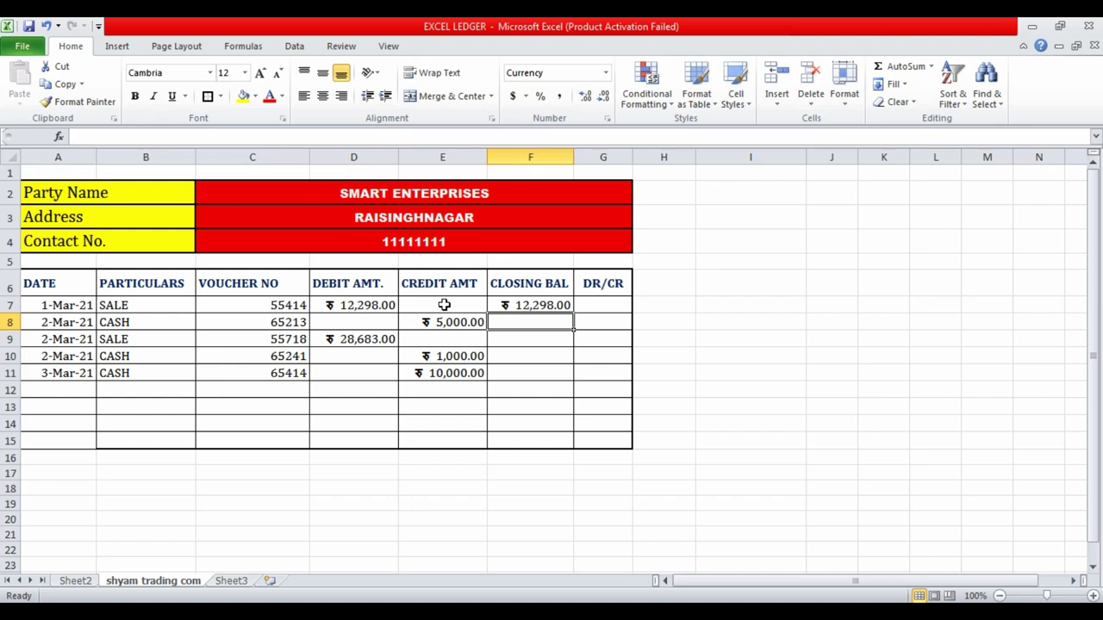
text(=)
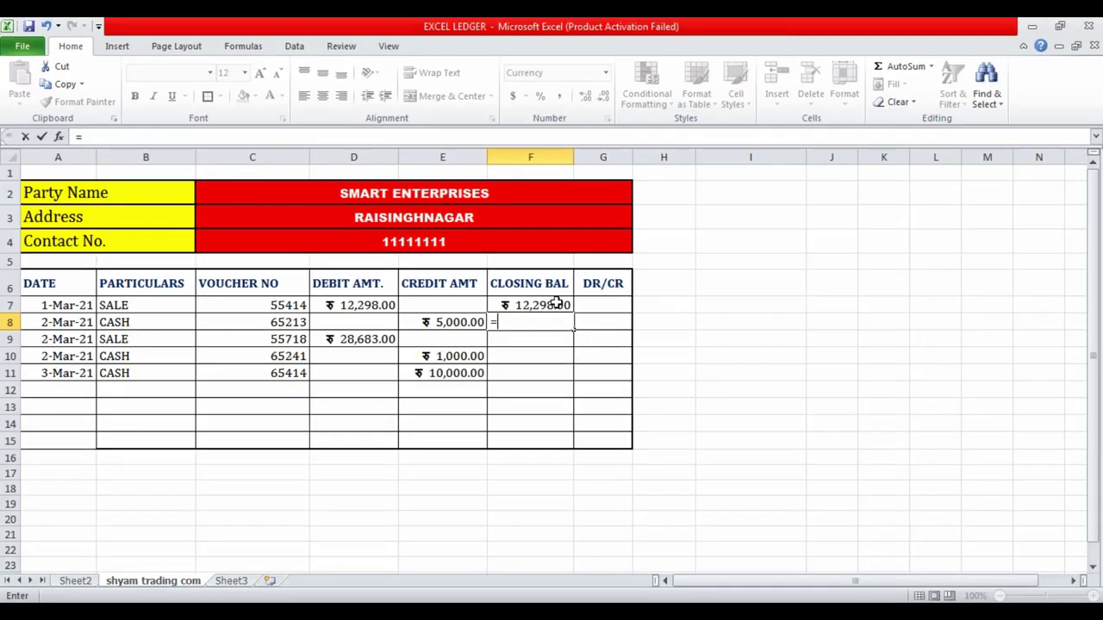
- Enter =F7+D8-E8 in F8 and fill it down to F11 for running closing balances
click(558, 304)
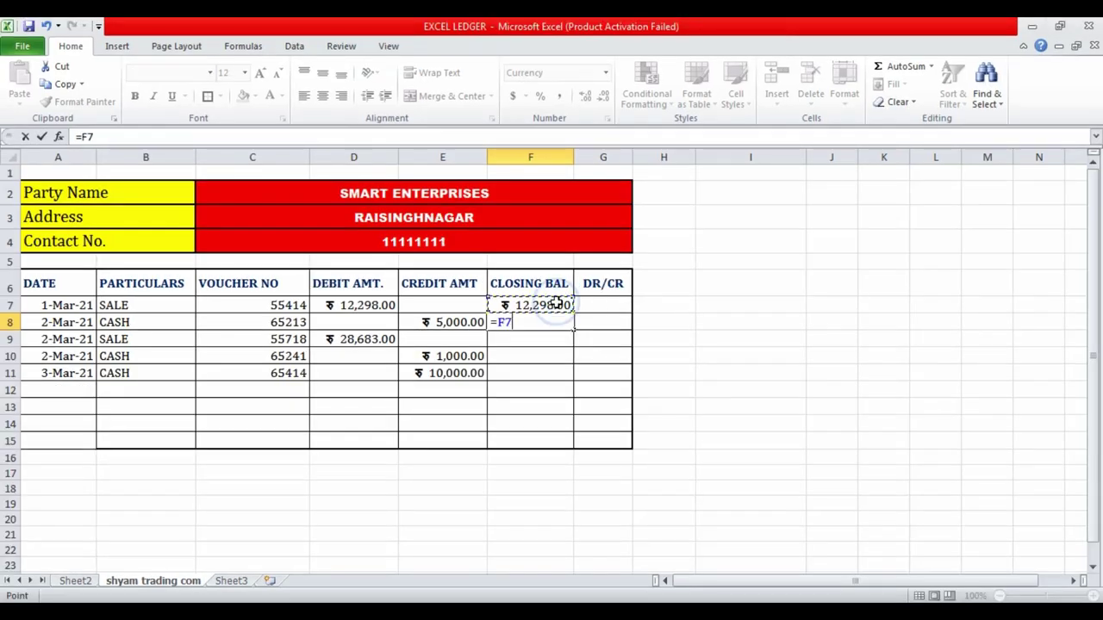
text(+)
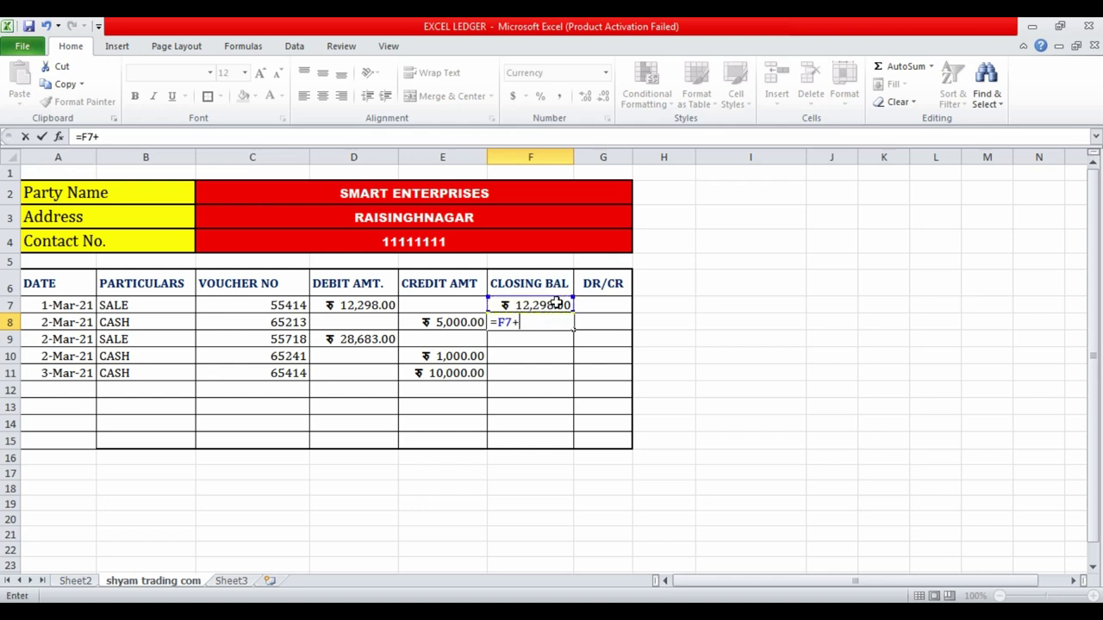
click(366, 323)
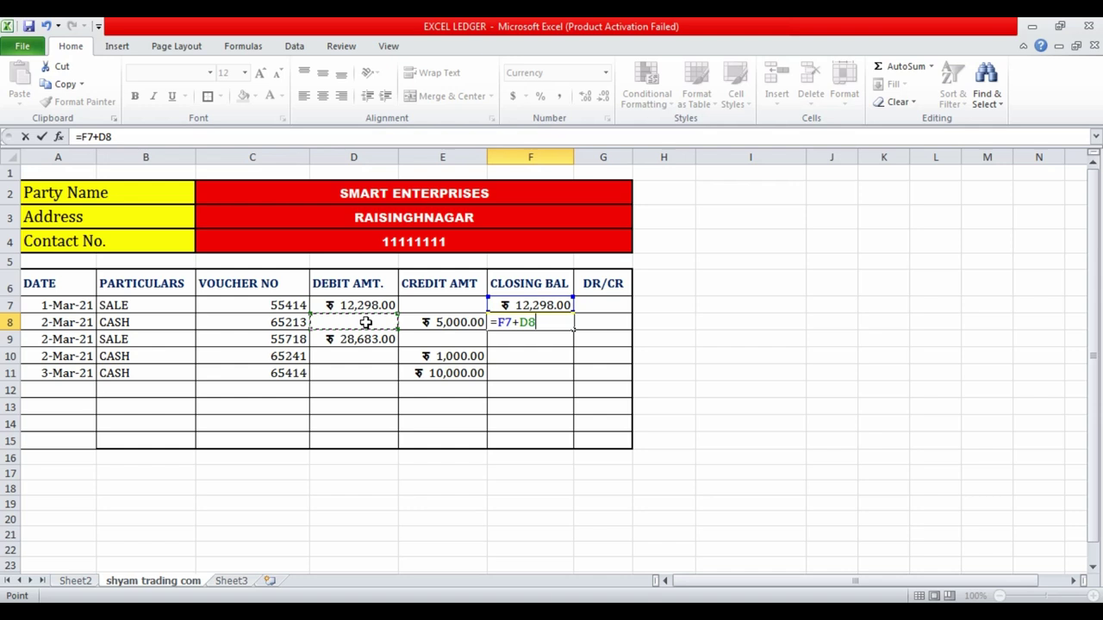
text(-)
click(459, 322)
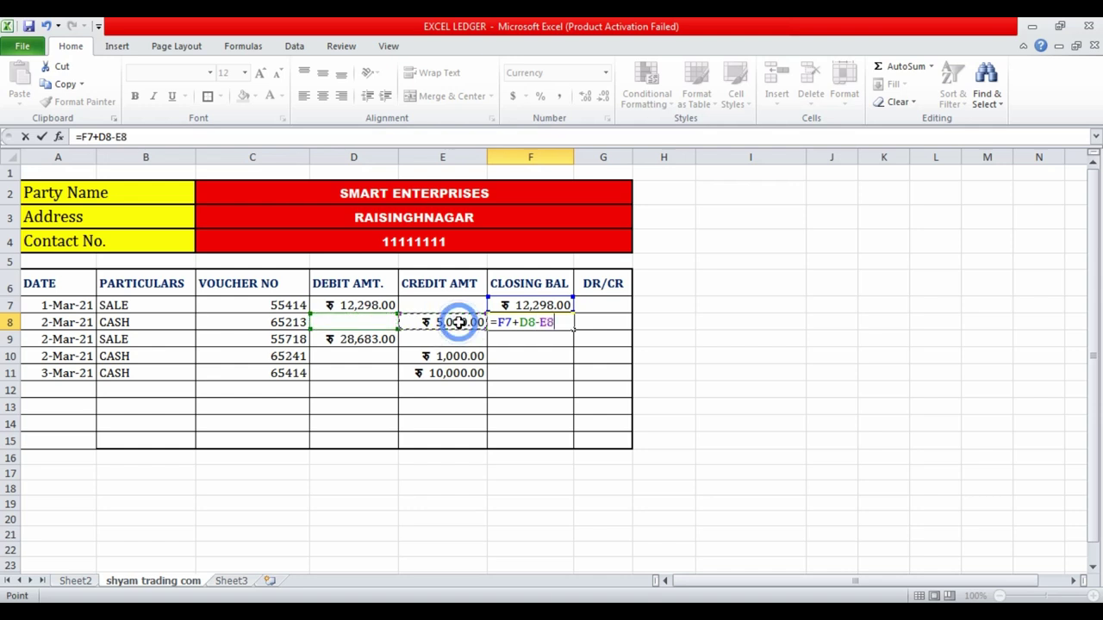
key(Return)
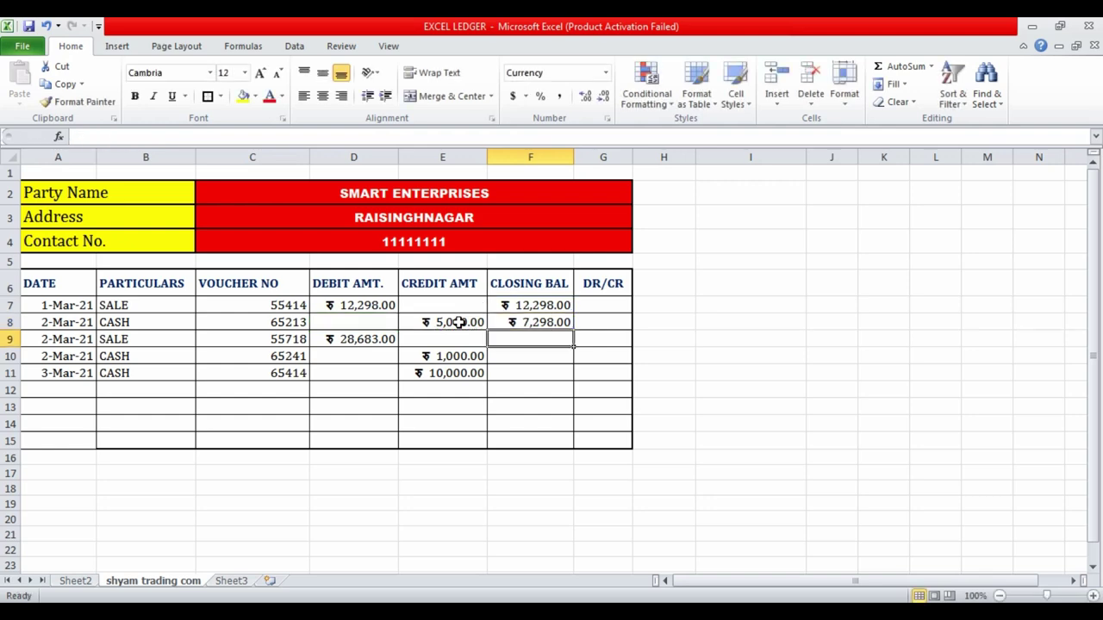
key(Up)
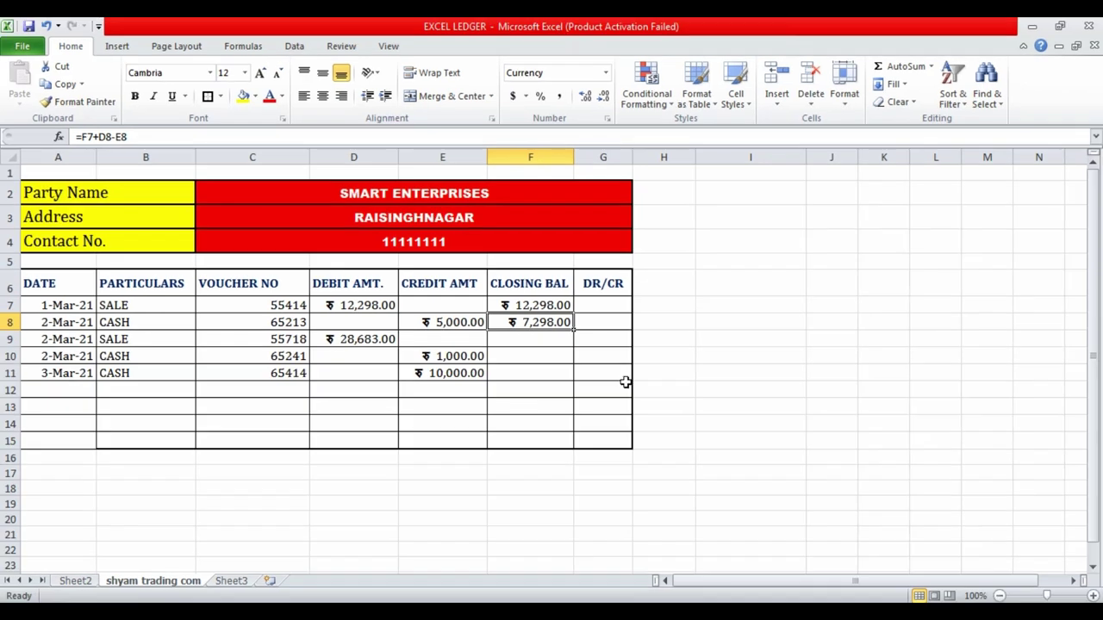
drag(575, 330, 570, 379)
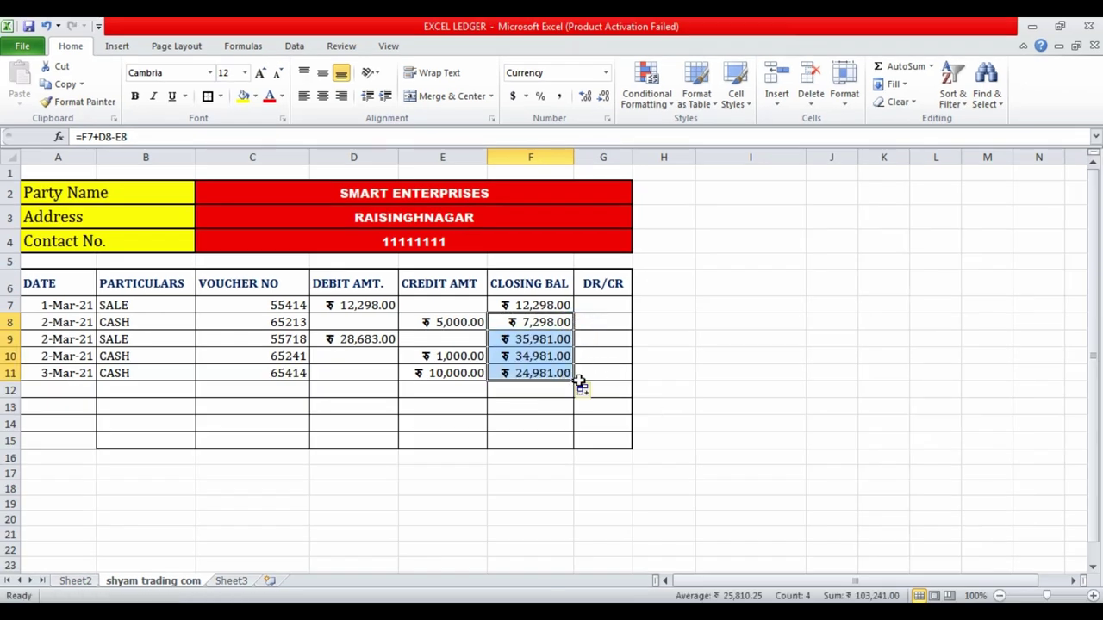
click(746, 356)
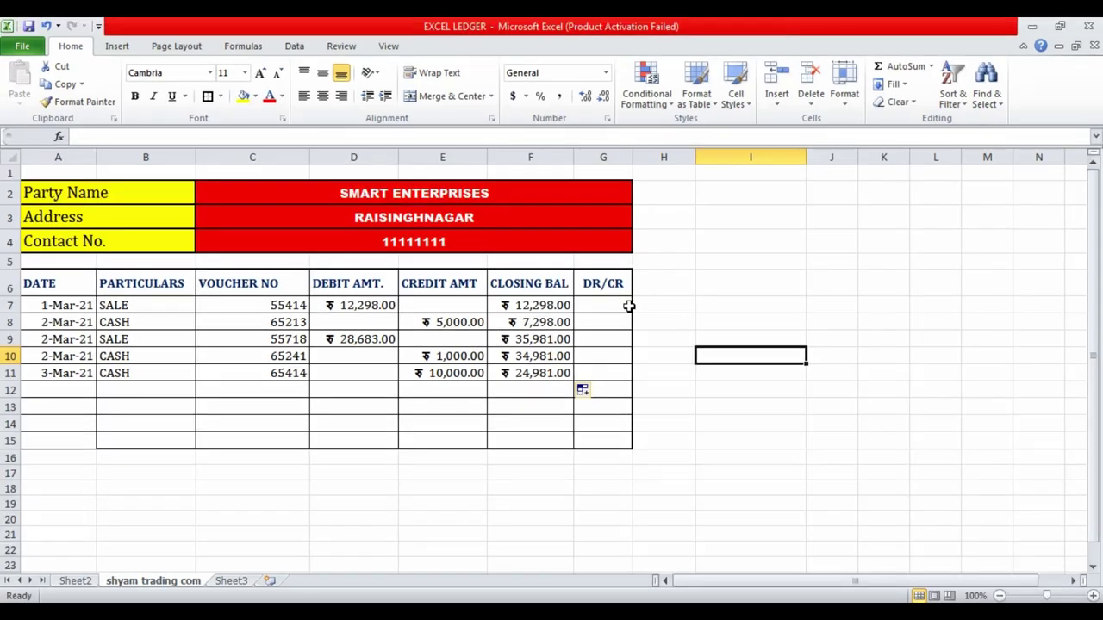
click(606, 305)
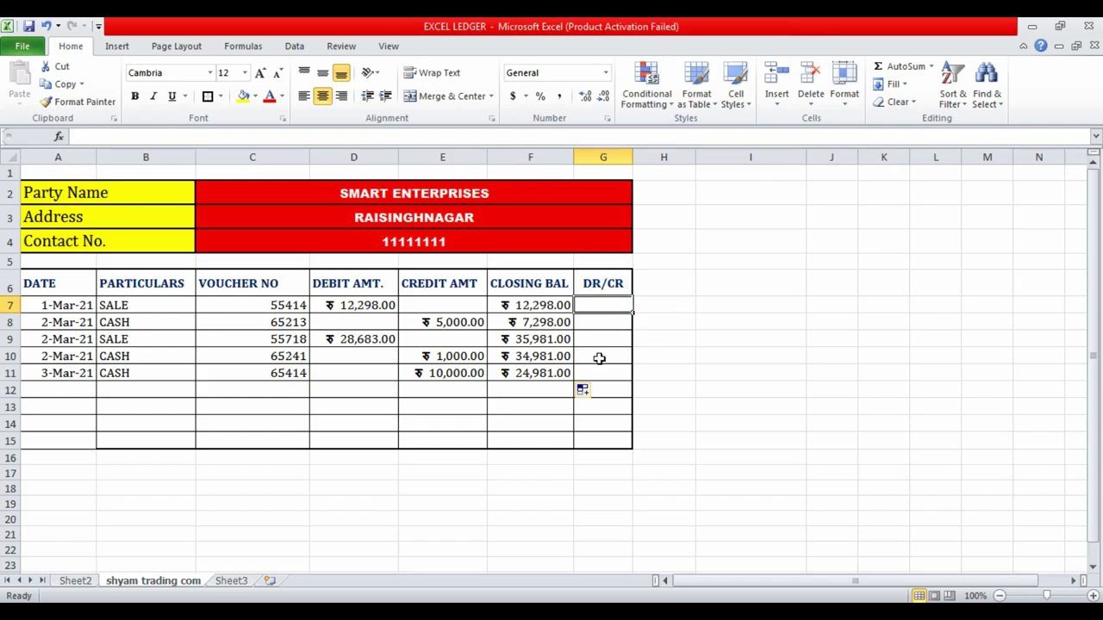
key(alt+Tab)
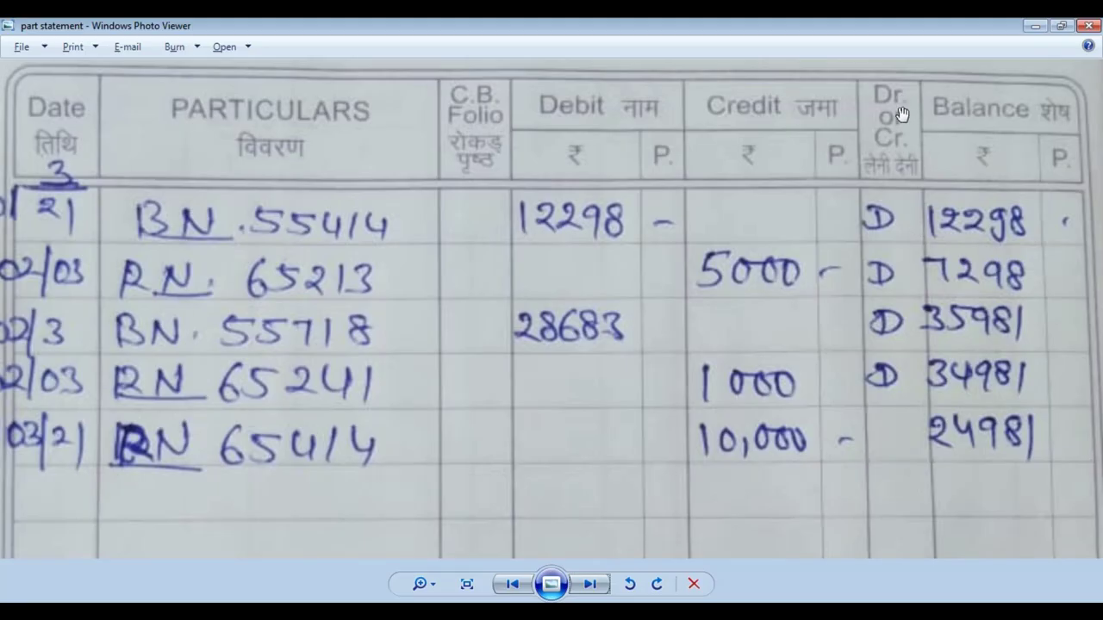
key(alt+Tab)
click(731, 335)
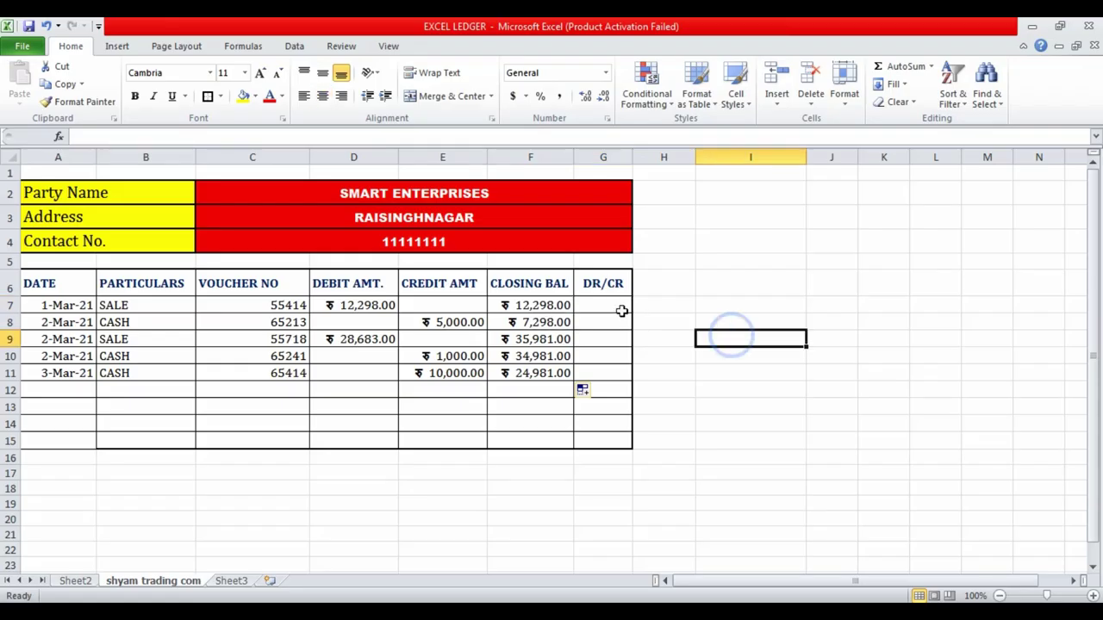
click(615, 305)
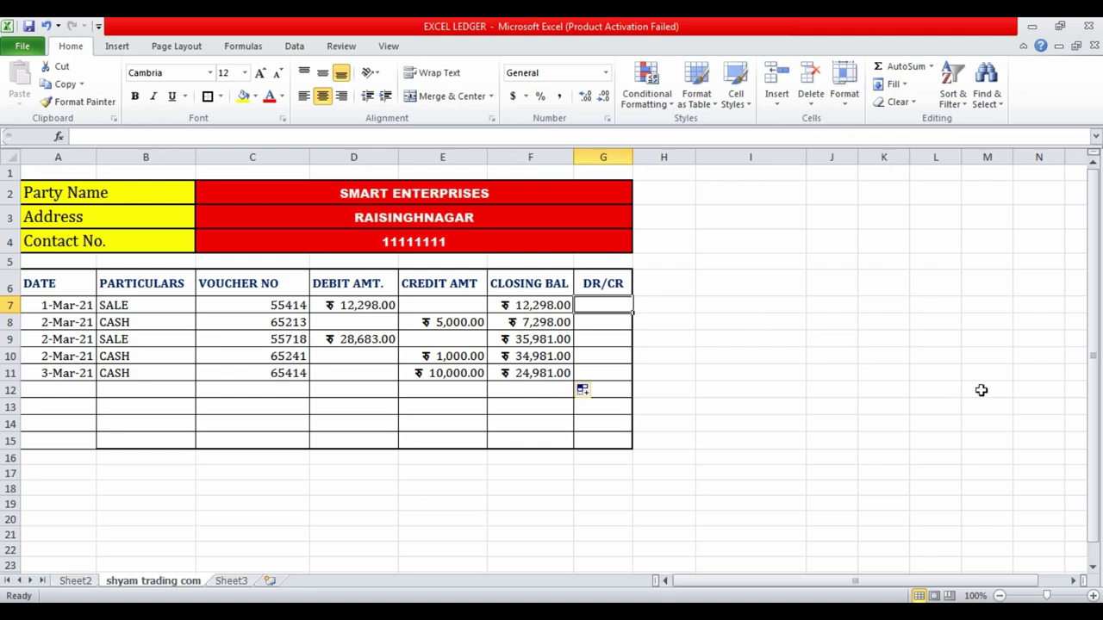
- Enter =IF(F7<0,"Cr","Dr") in G7 so the first DR/CR cell shows Dr
text(=)
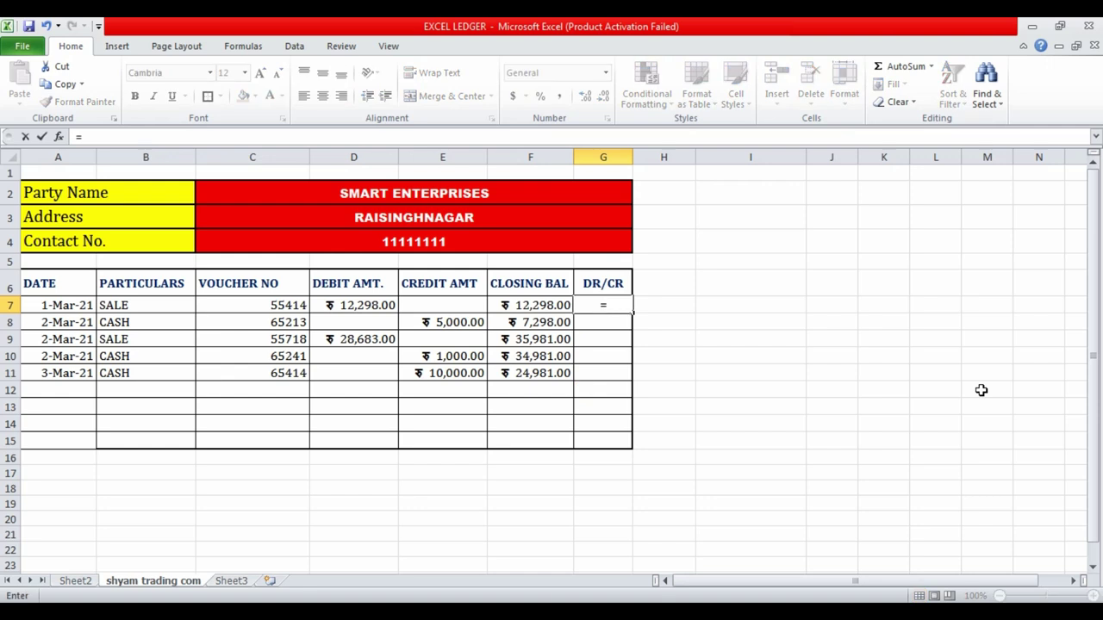
text(IF)
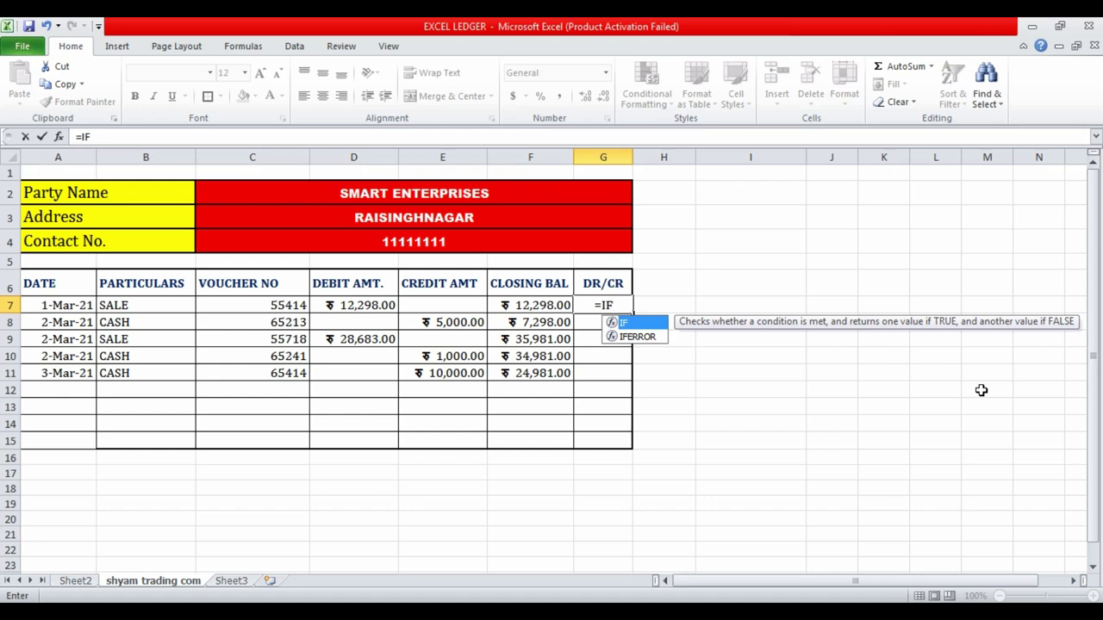
text(()
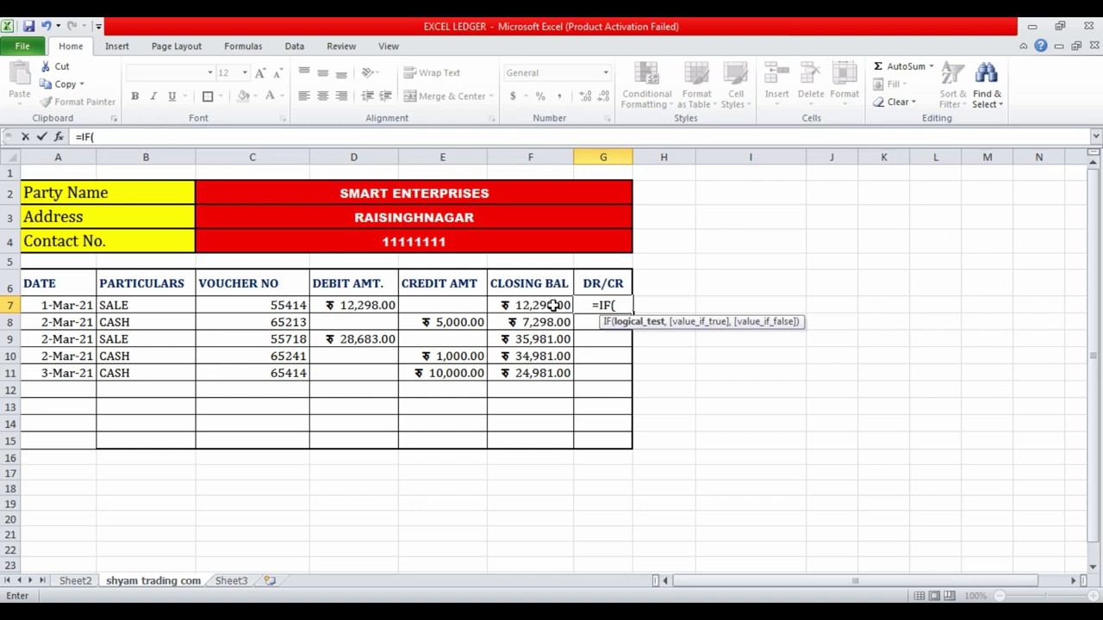
click(552, 305)
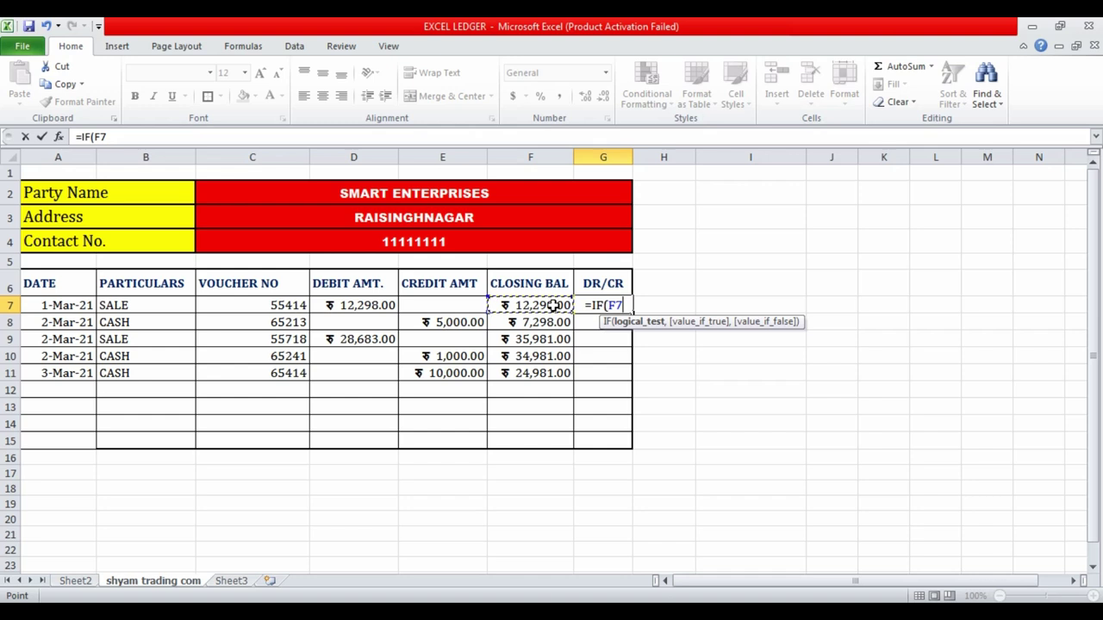
text(<)
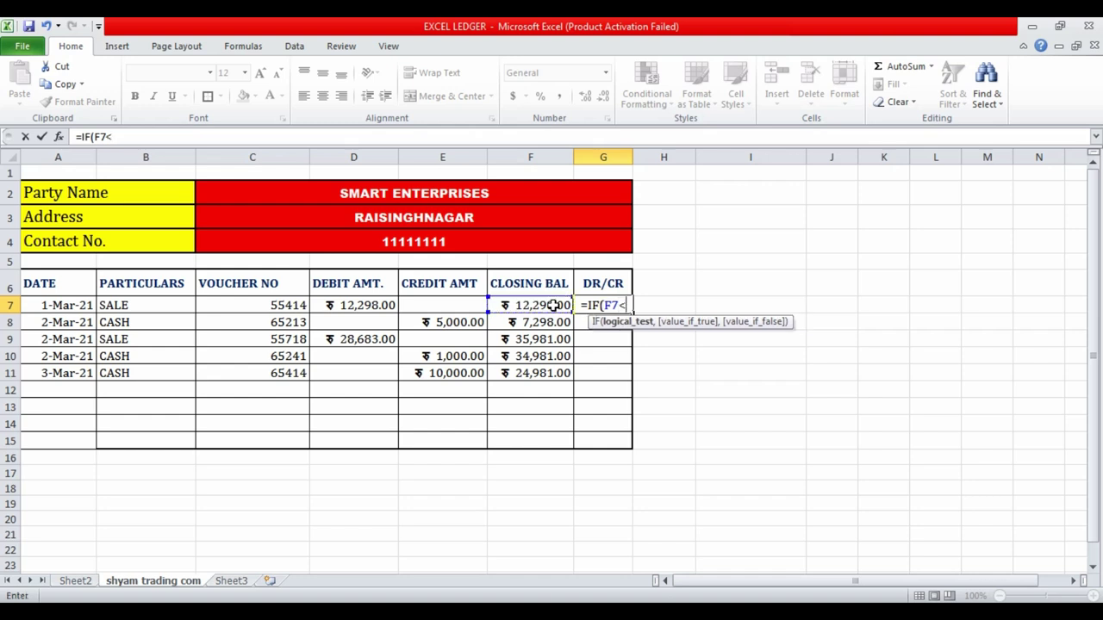
text(0)
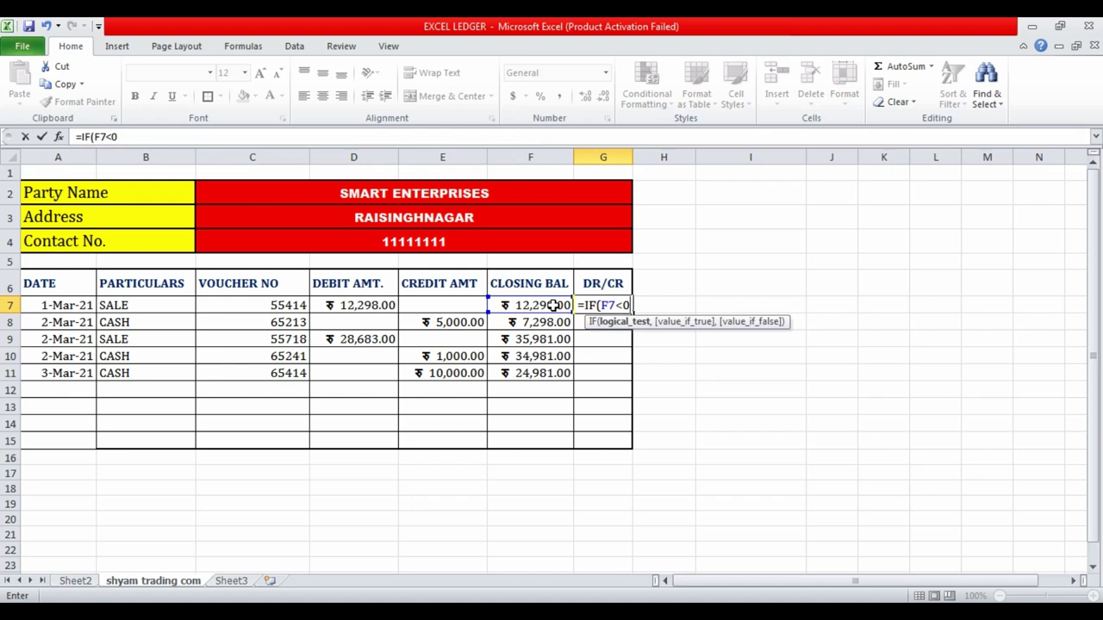
text(,)
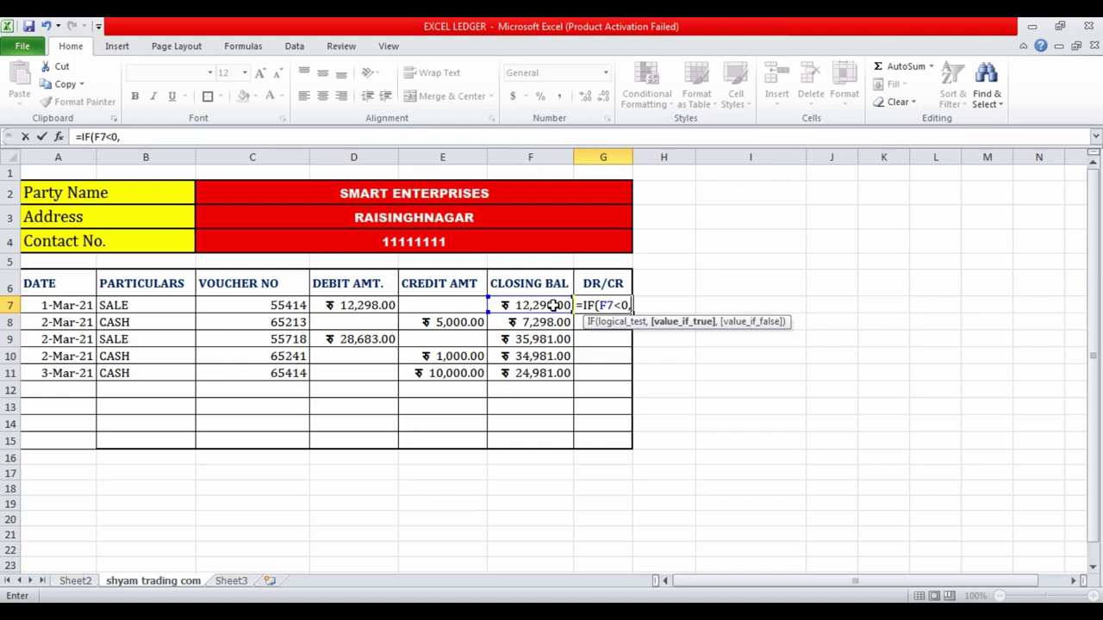
text(")
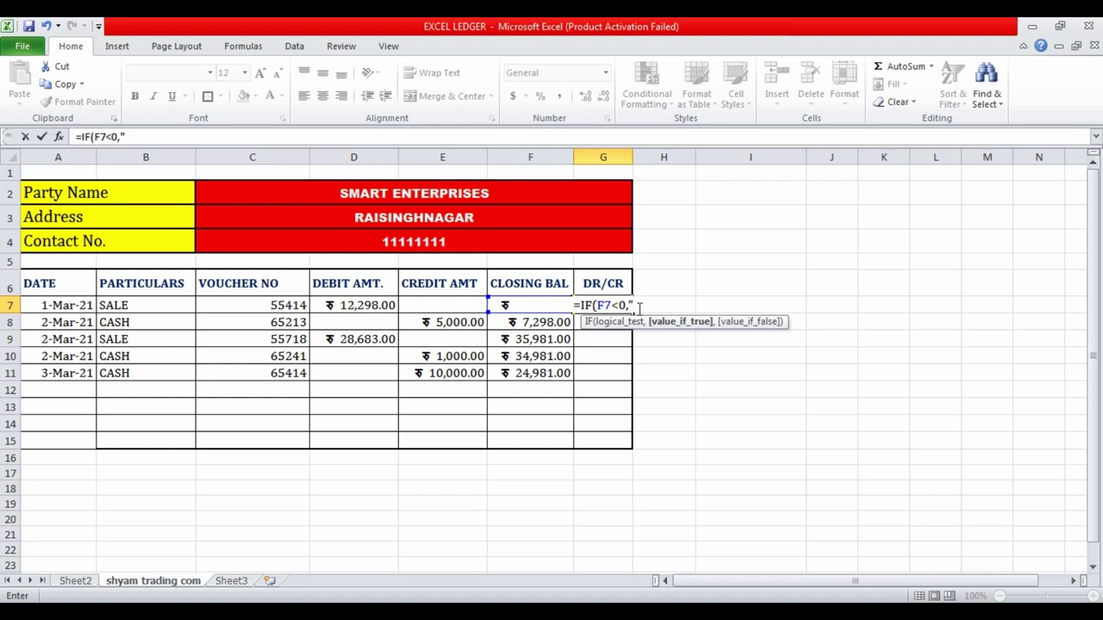
text(Cr)
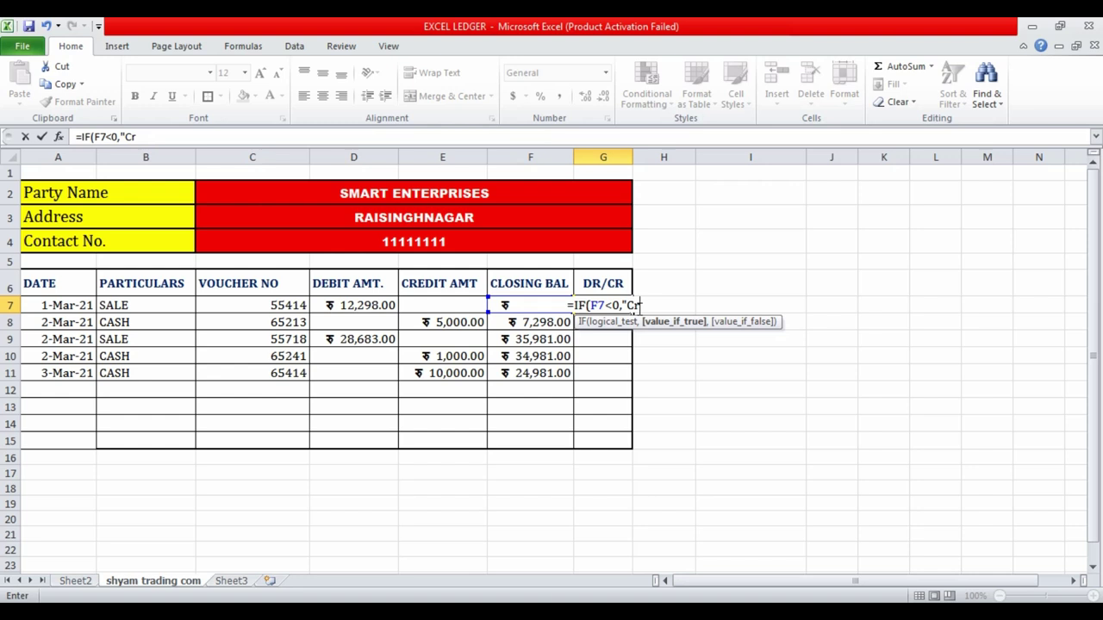
text(")
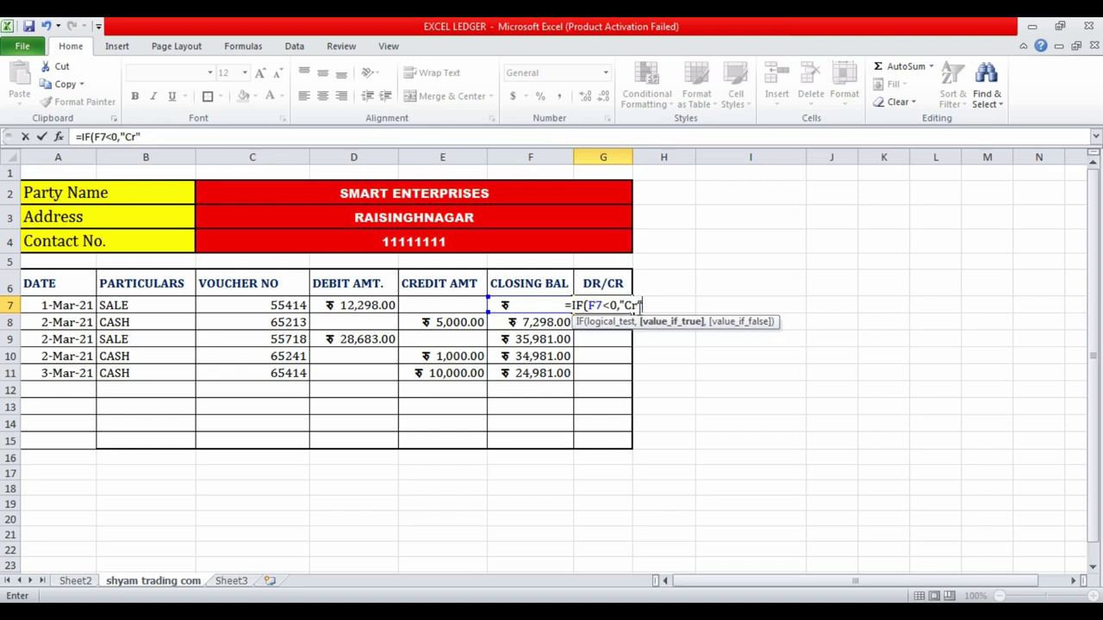
text(,)
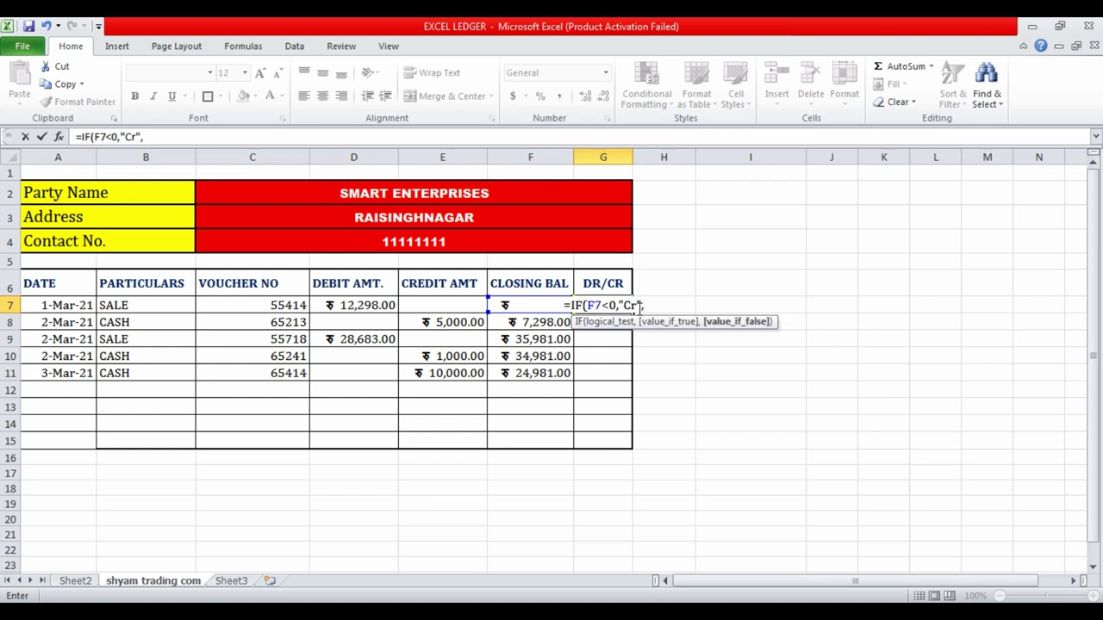
text(")
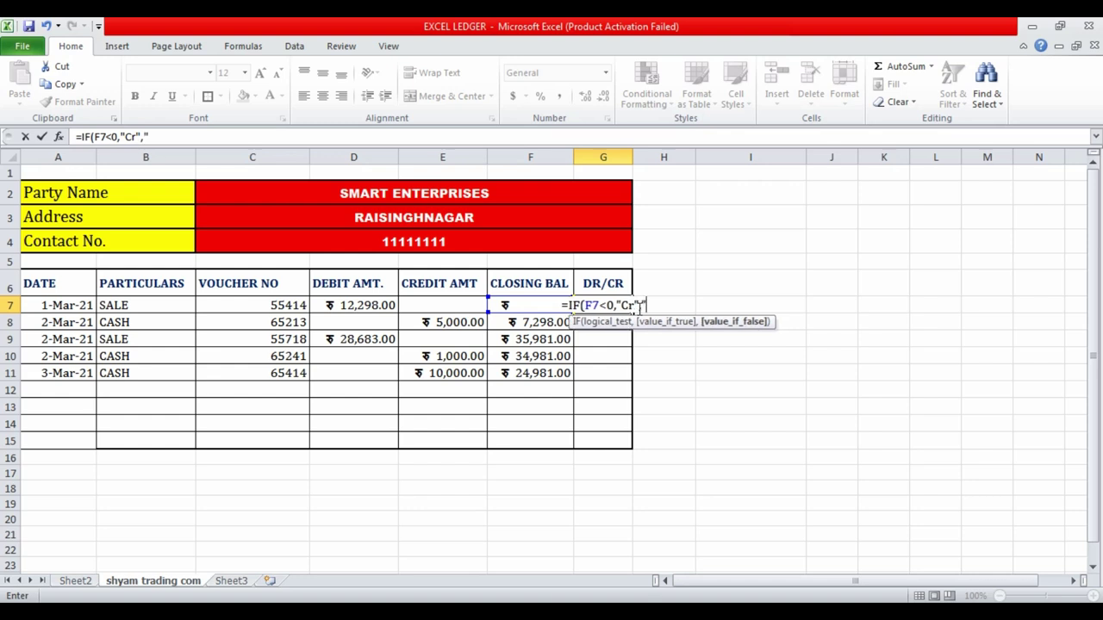
text(Dr)
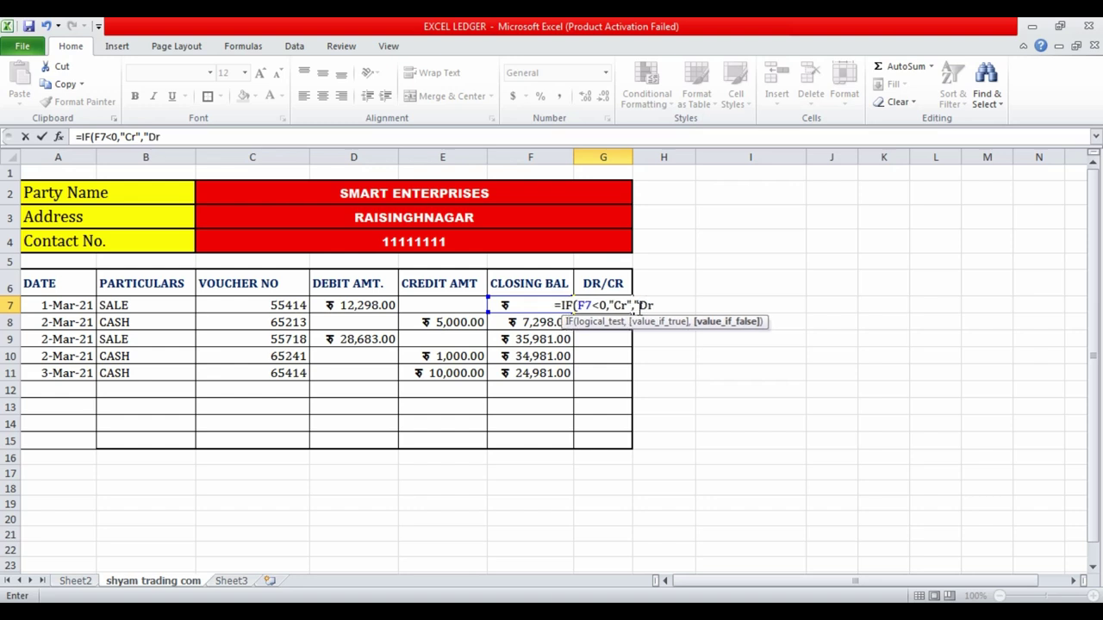
text(")
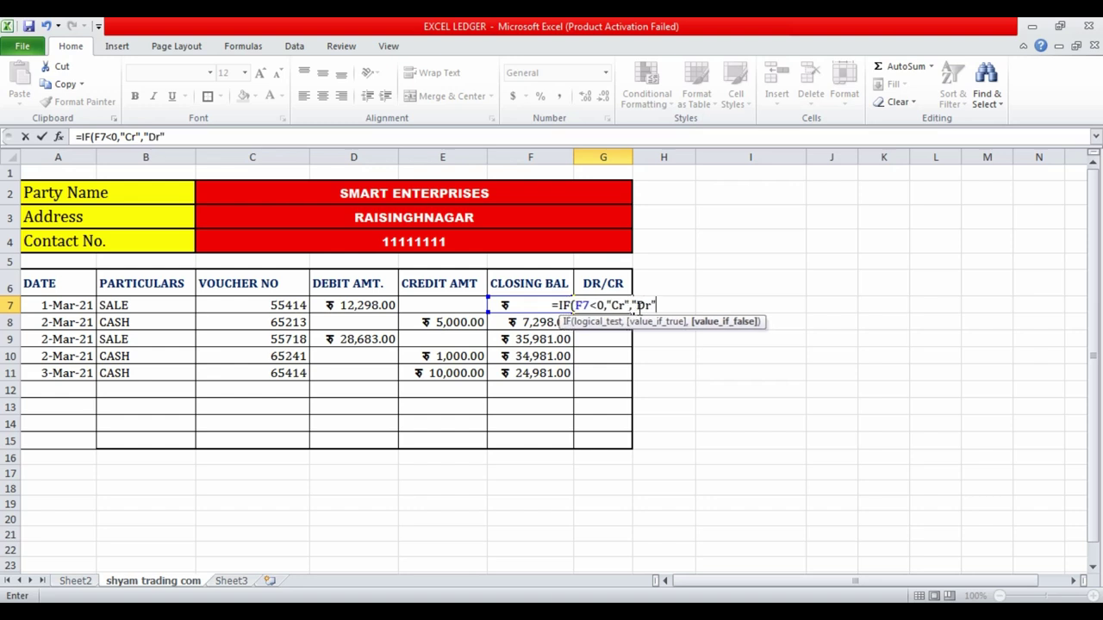
text())
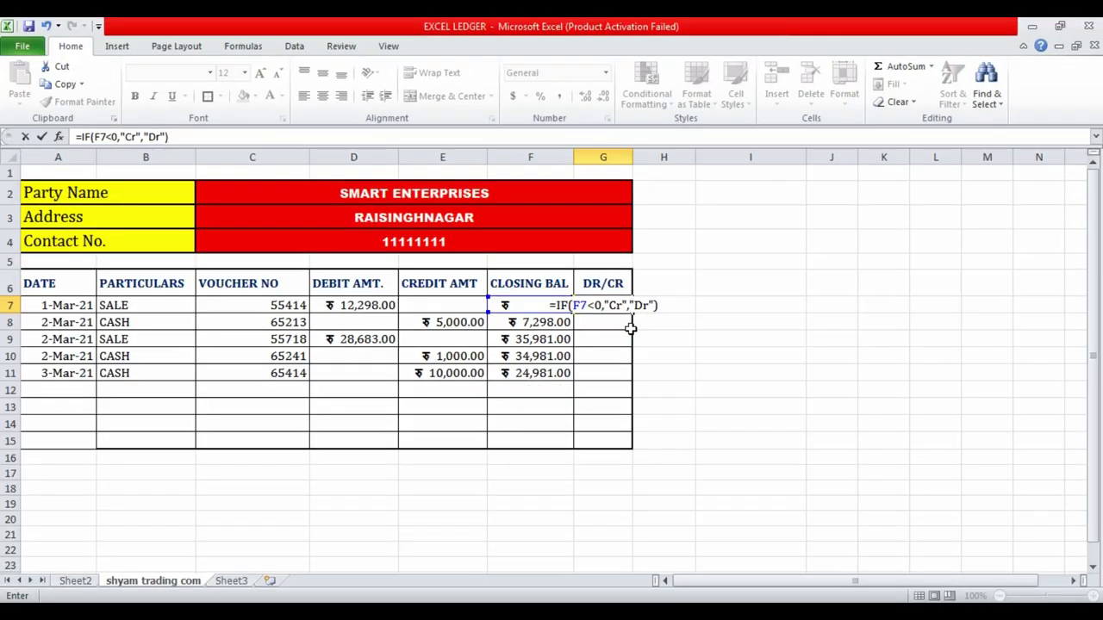
key(ctrl+Return)
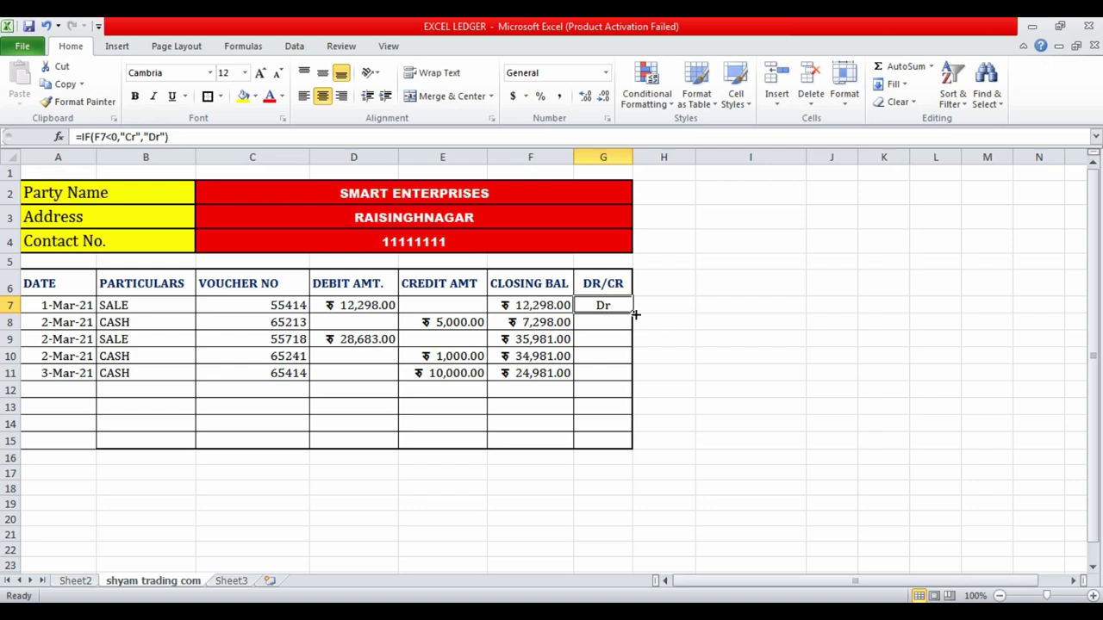
- Fill the DR/CR formula down to G11 and clear the debit and credit amounts in D7:E11
drag(635, 315, 635, 379)
click(729, 339)
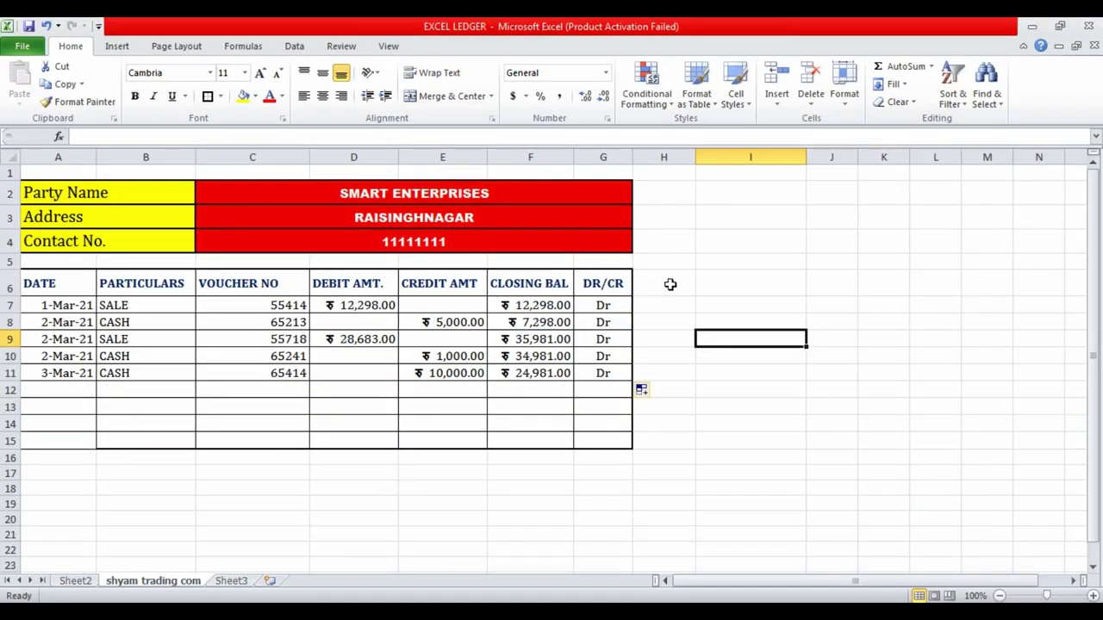
drag(361, 305, 428, 373)
key(Delete)
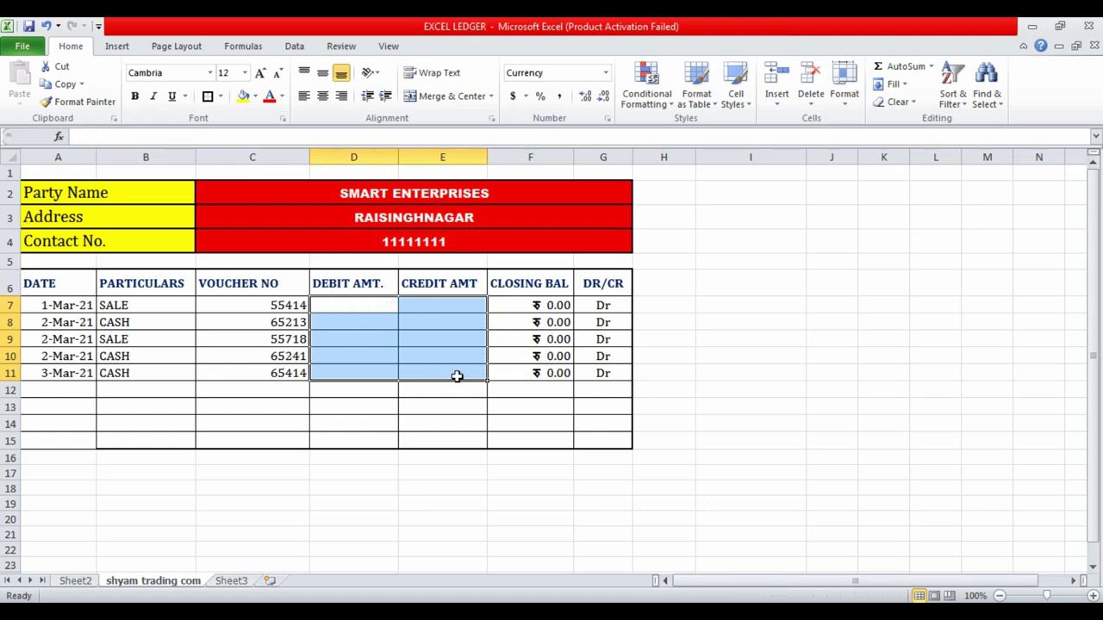
click(659, 322)
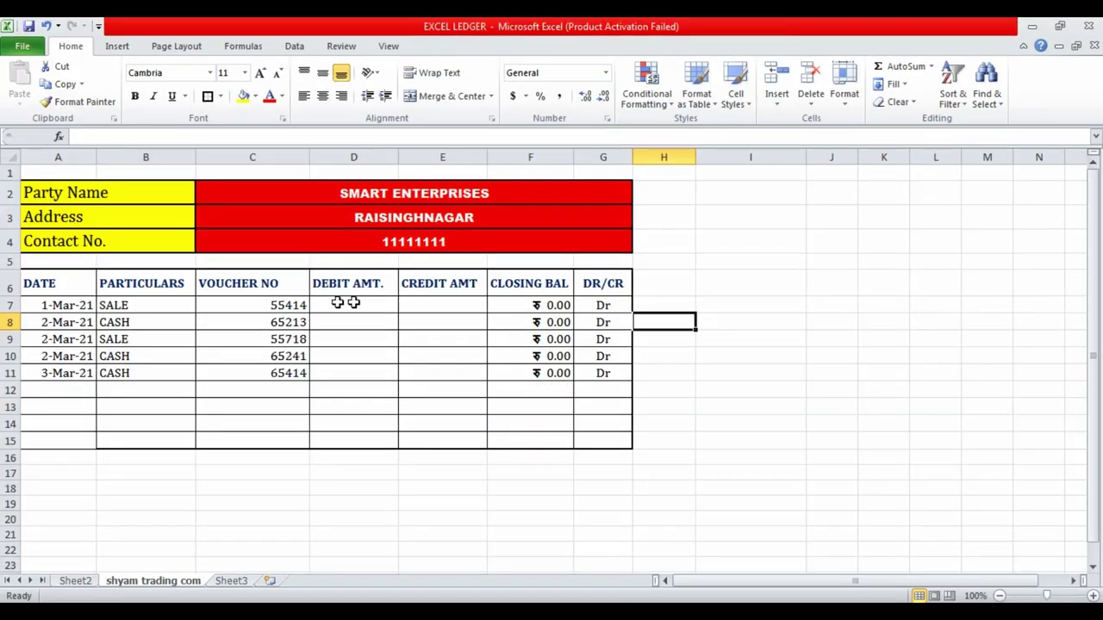
click(349, 304)
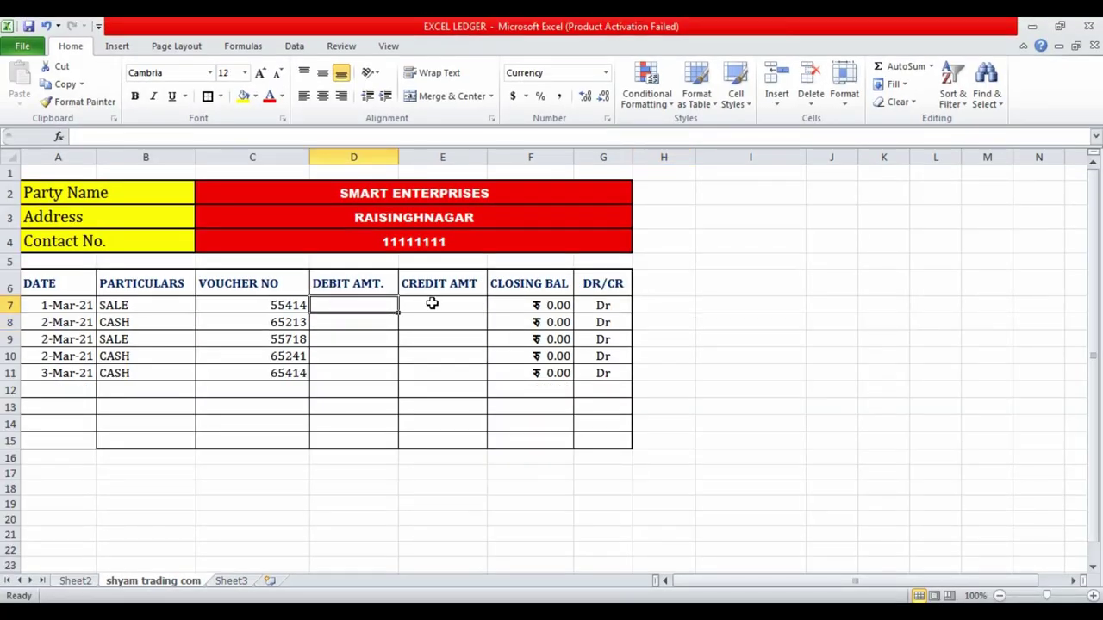
- Enter a test debit of 10 in D7 and credits of 5, 3 and 3 in E8:E10
text(10)
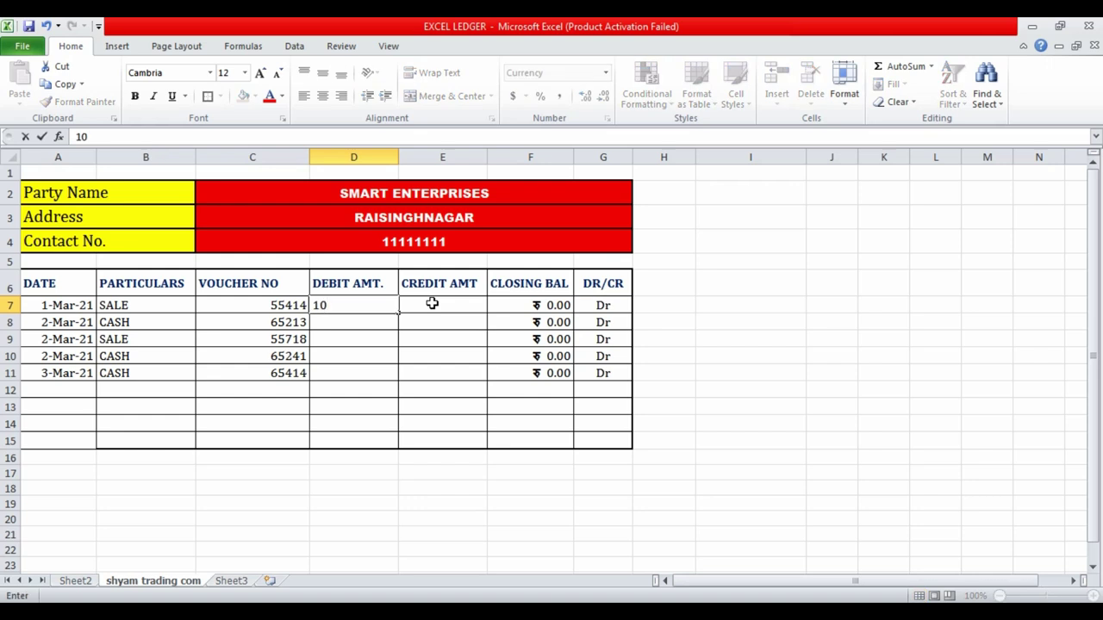
key(Return)
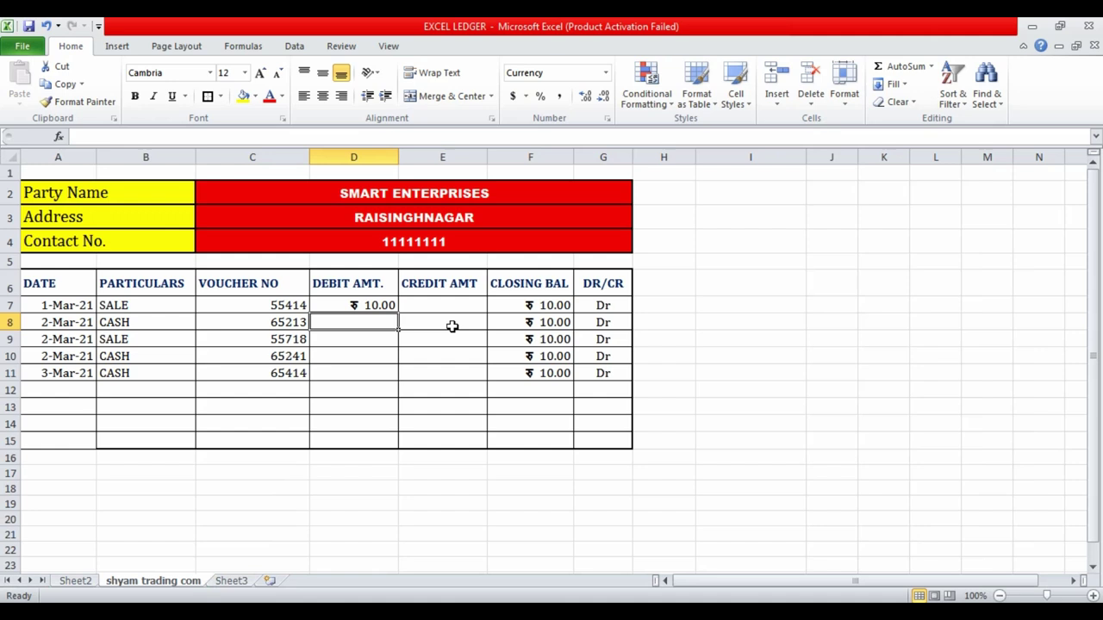
click(452, 325)
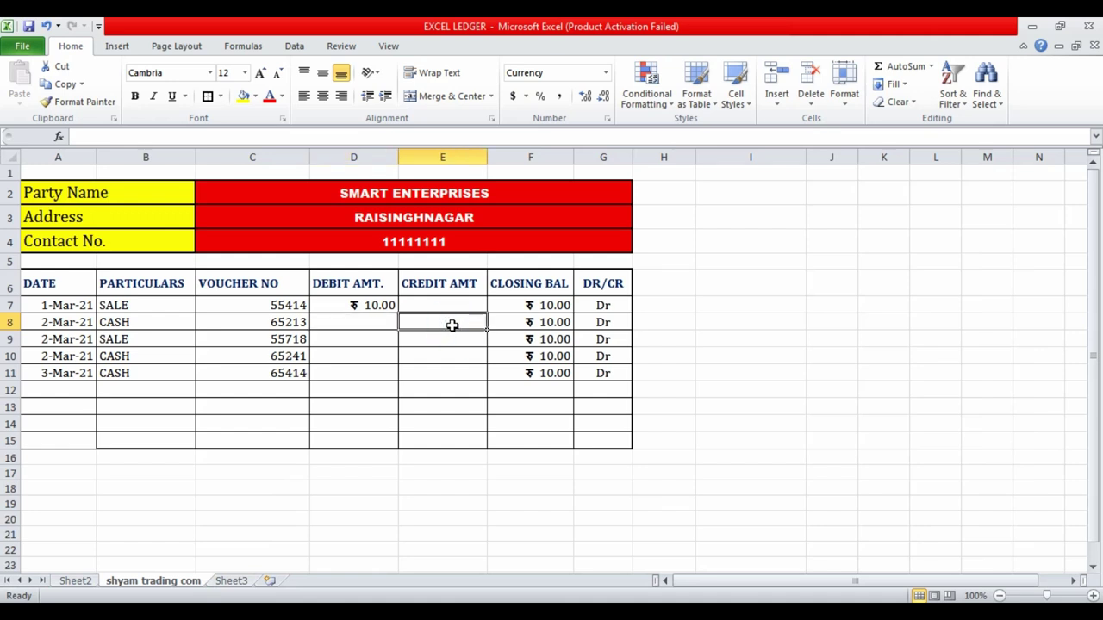
text(5)
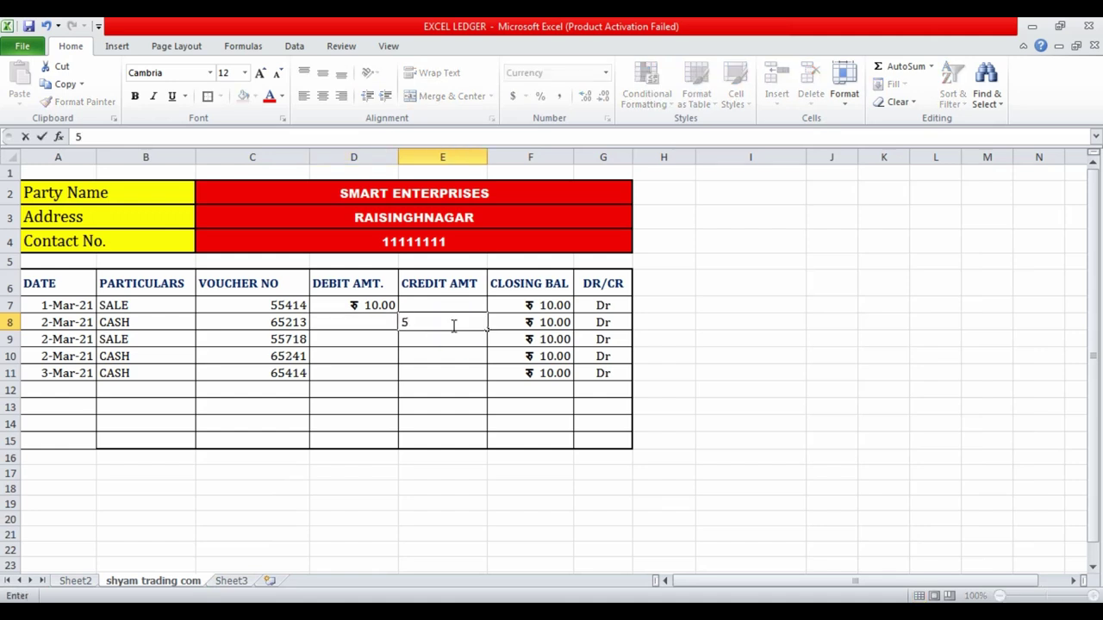
key(Return)
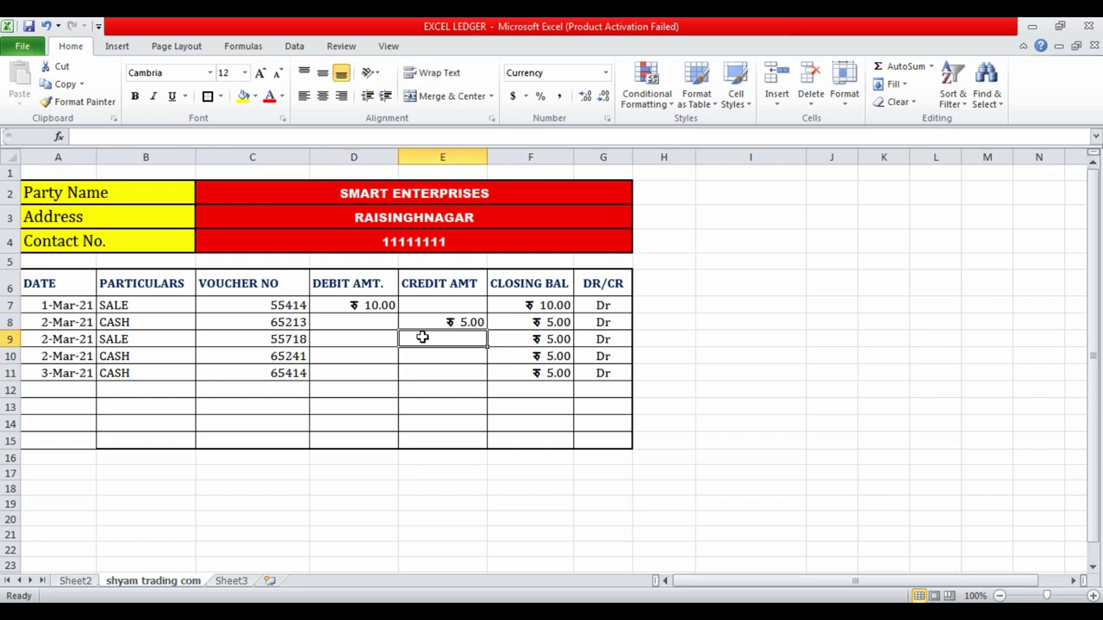
text(3)
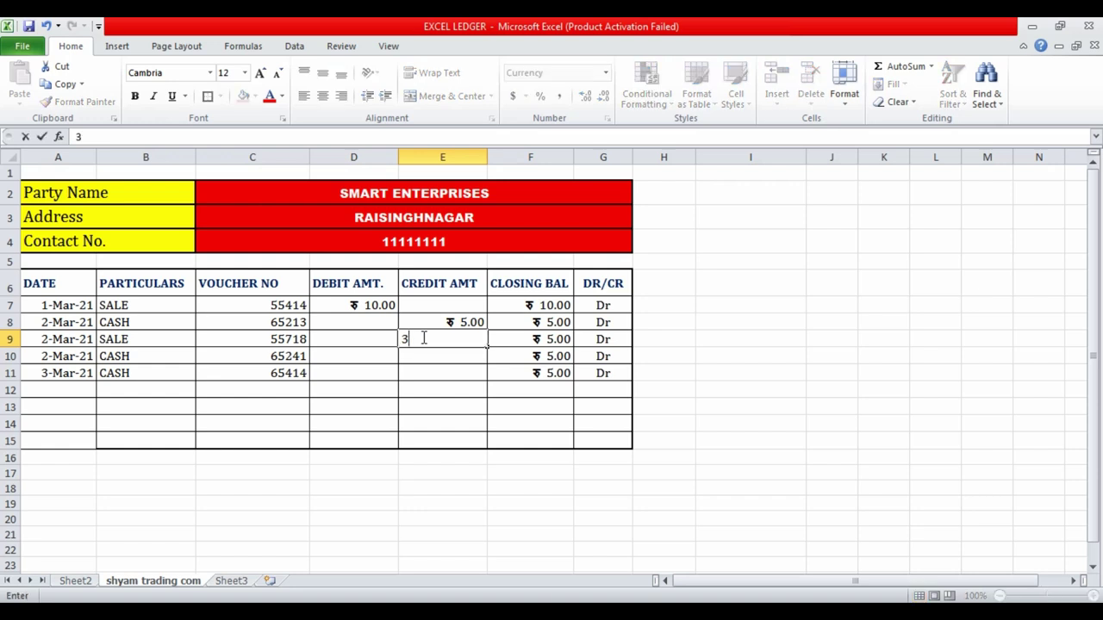
key(Return)
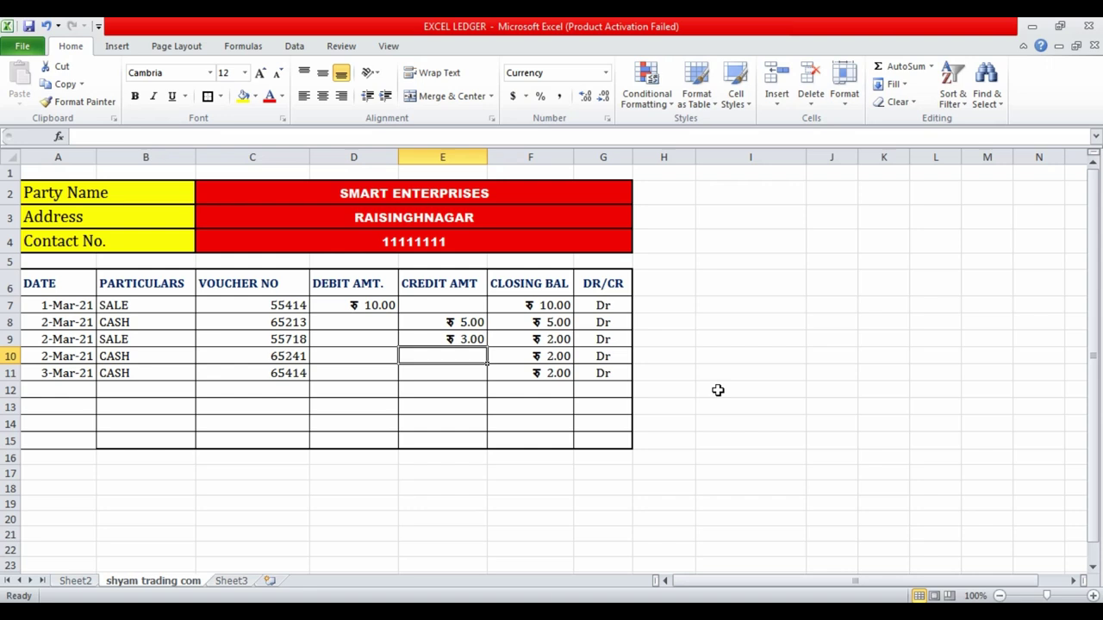
text(3)
key(Return)
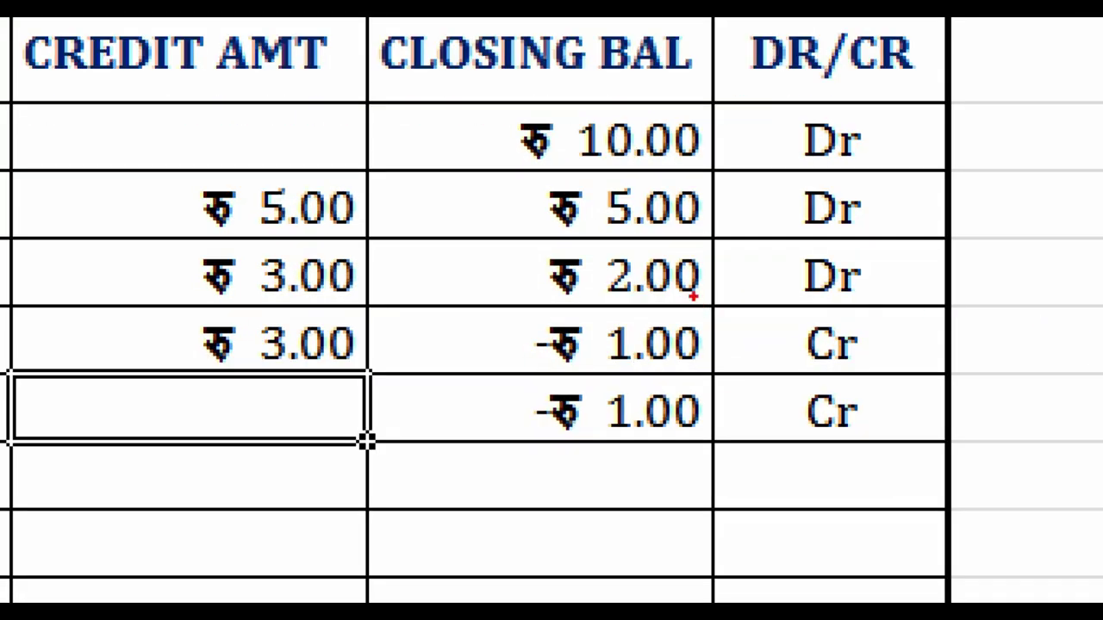
drag(689, 294, 948, 378)
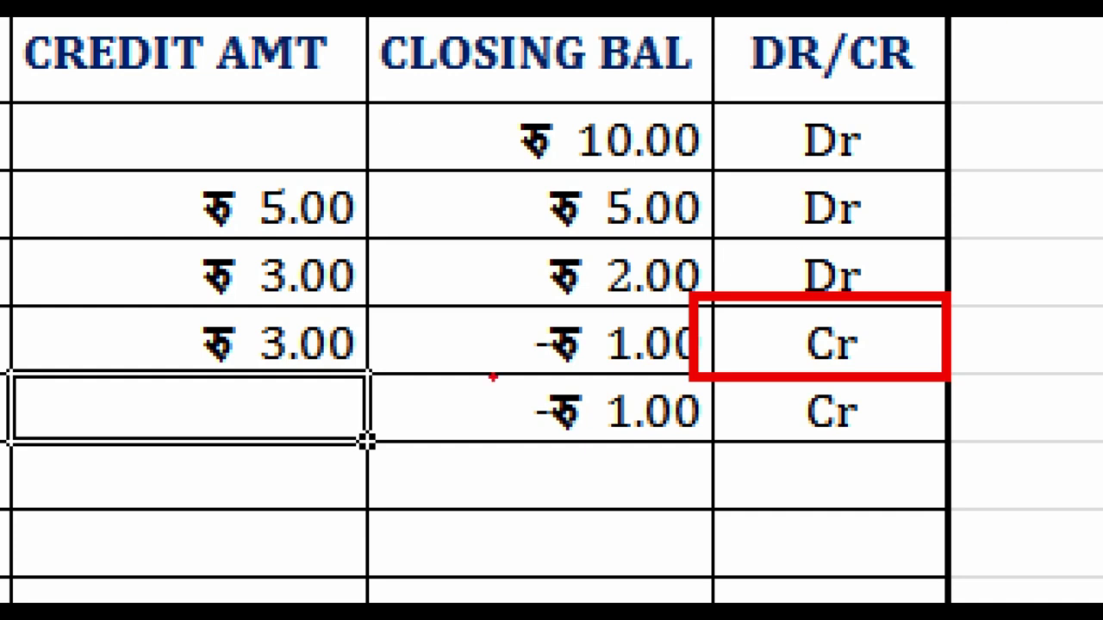
drag(715, 231, 965, 312)
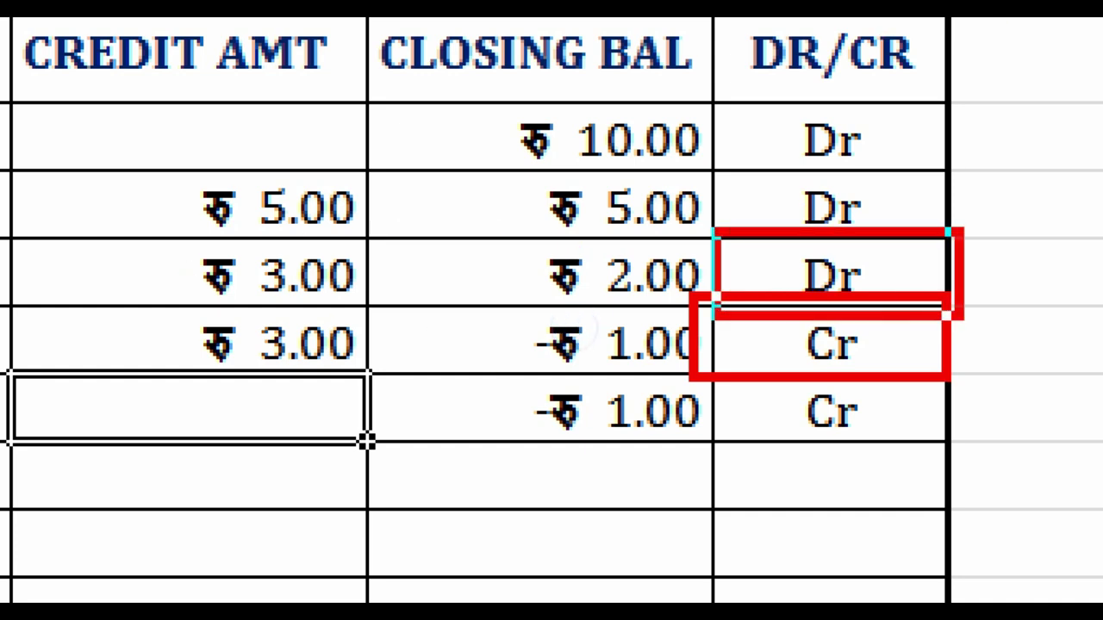
drag(442, 234, 695, 302)
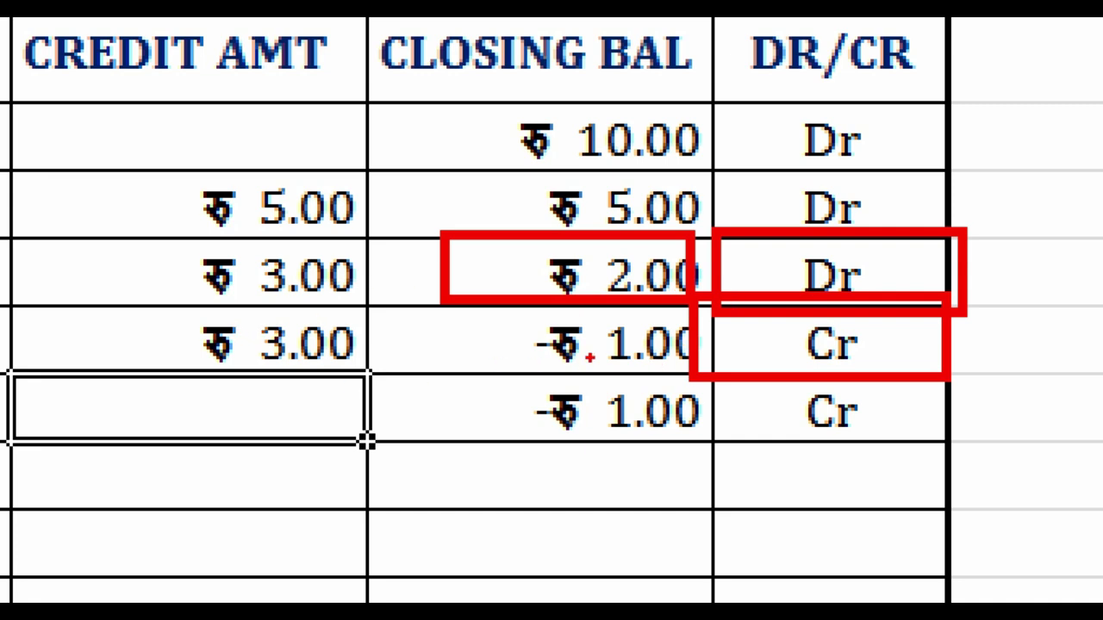
key(e)
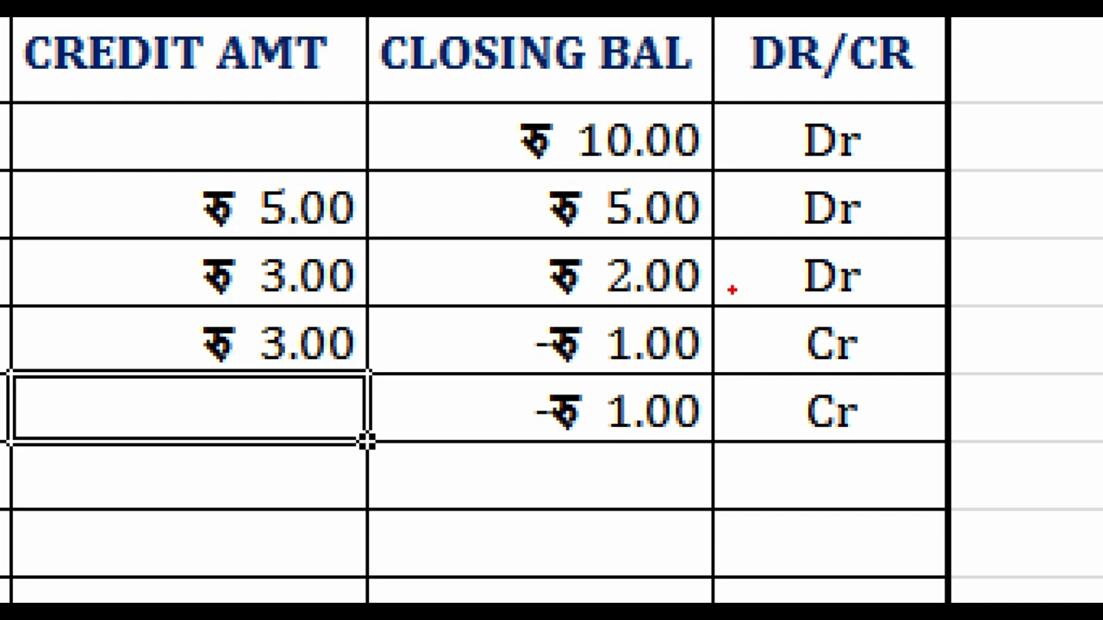
drag(725, 309, 957, 384)
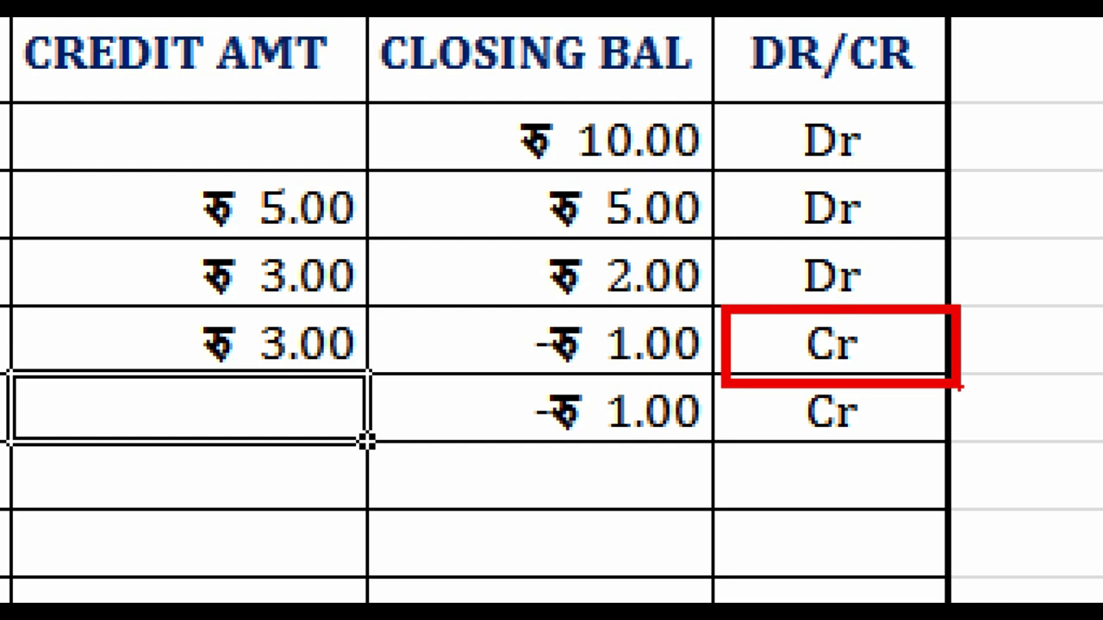
key(Escape)
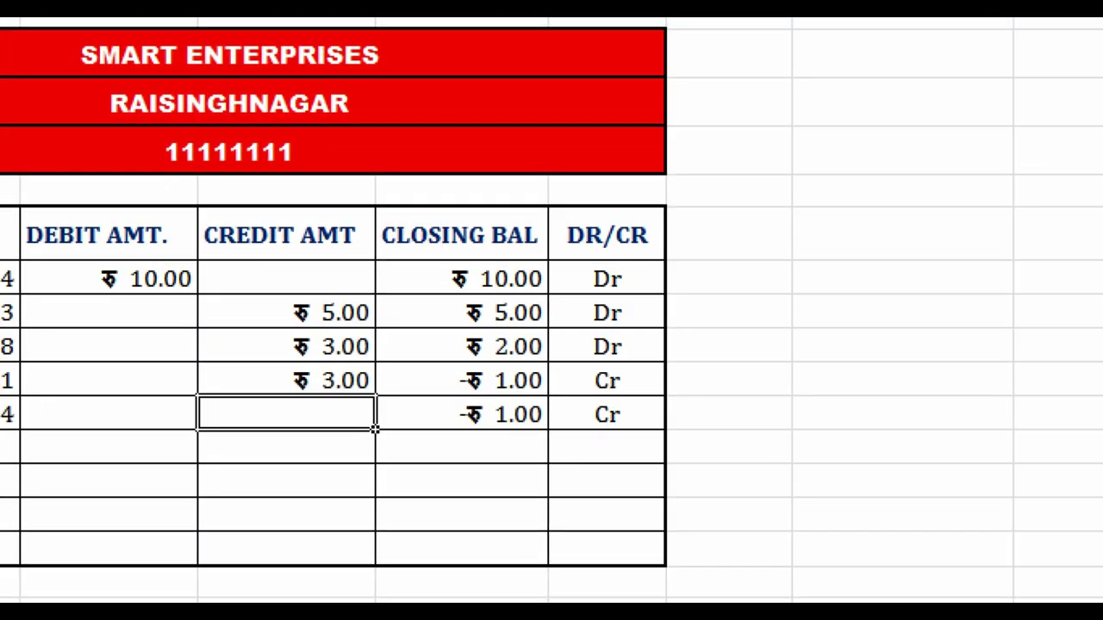
drag(554, 258, 639, 410)
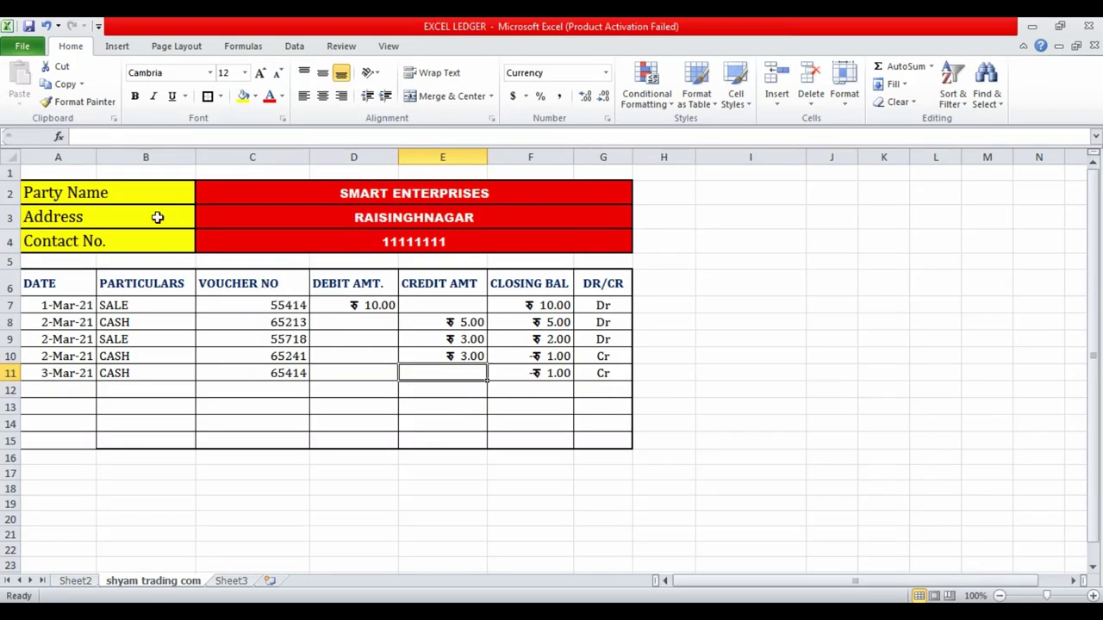
- Check the closing balance formula in F7 against the reference photo of the INDEX page
click(540, 305)
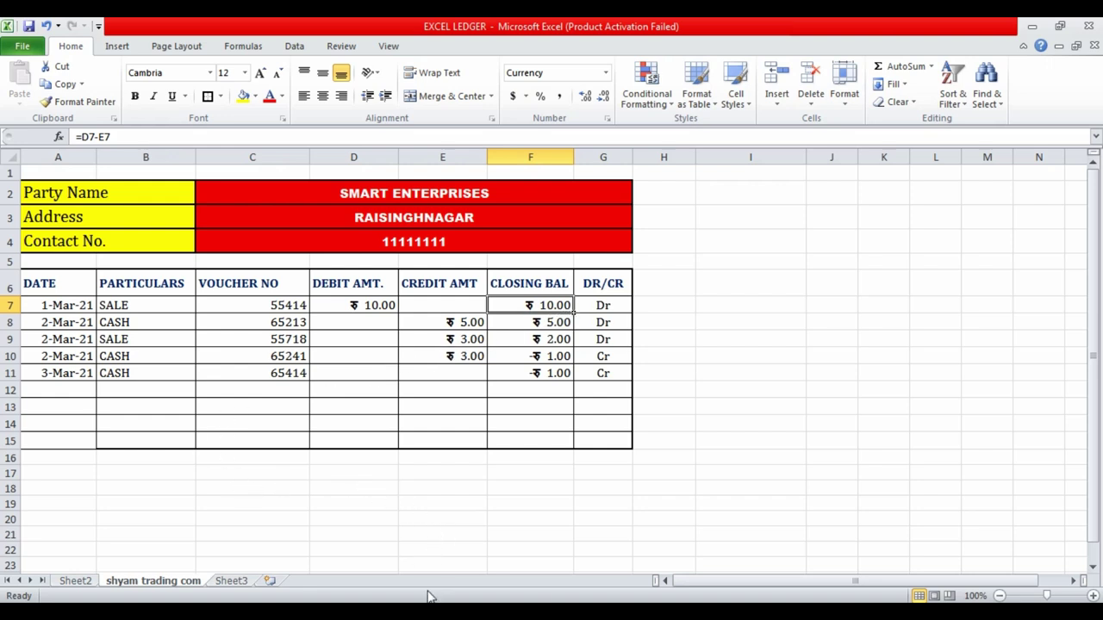
key(alt+Tab)
click(590, 584)
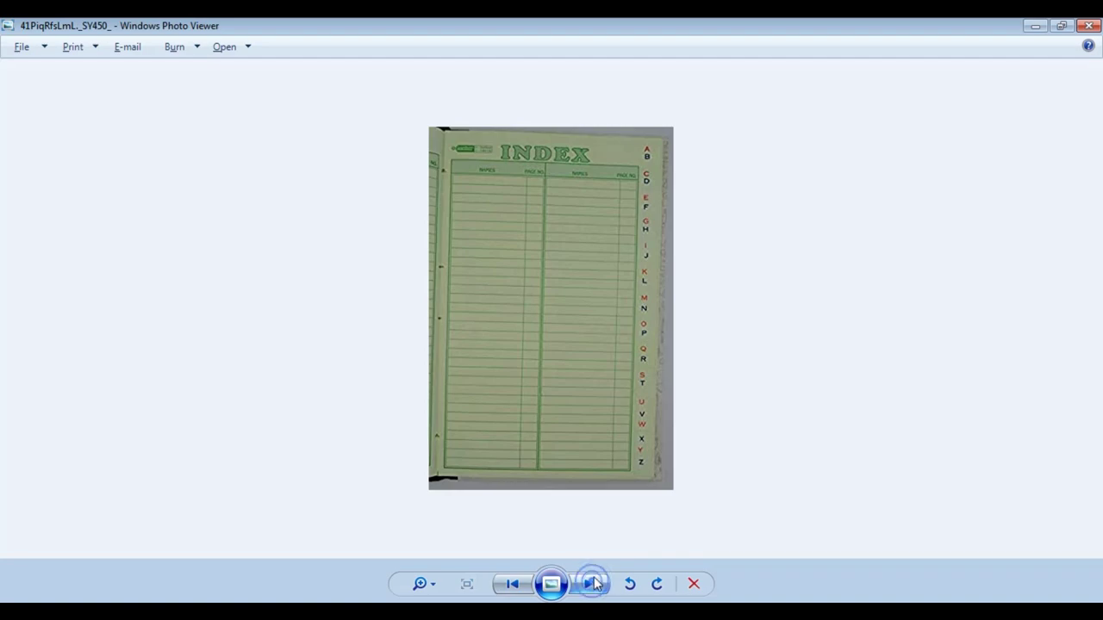
key(alt+Tab)
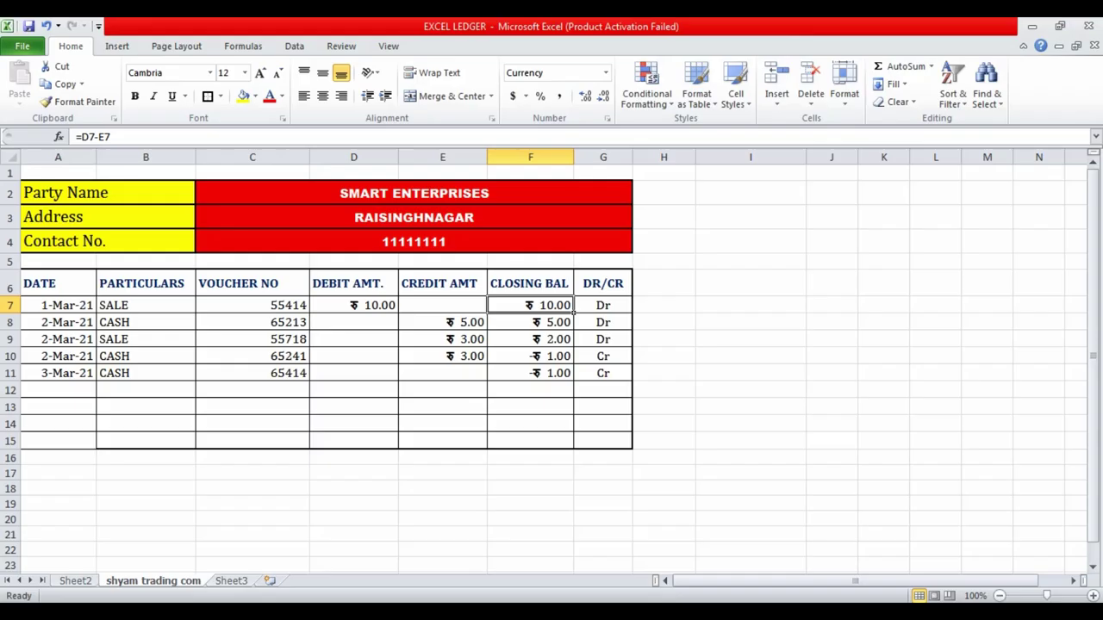
click(296, 438)
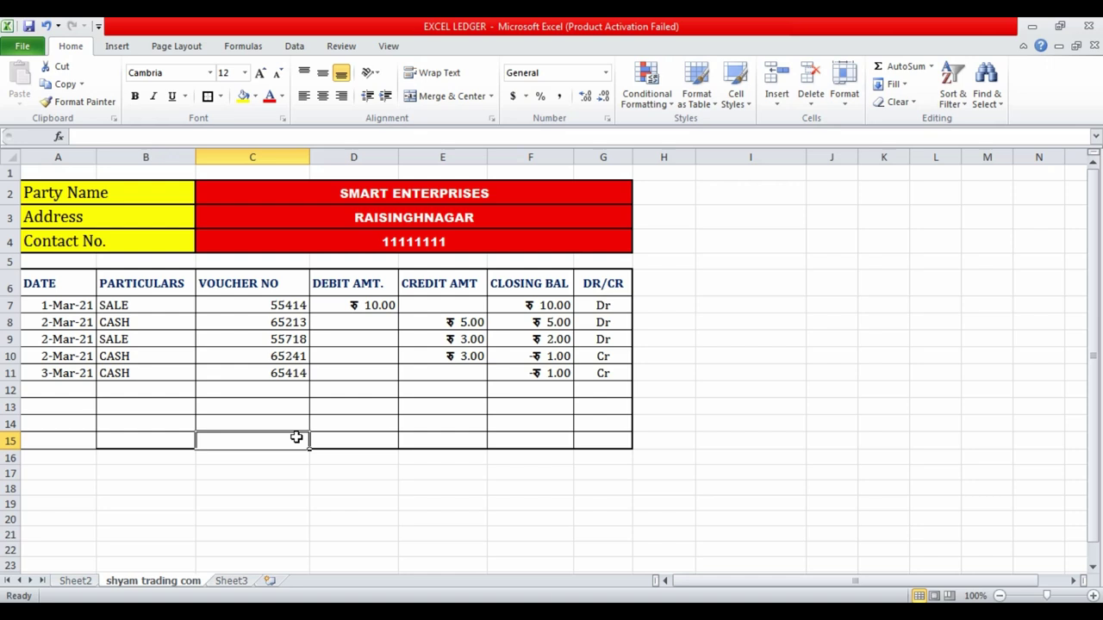
- Rename the shyam trading com sheet to 'smart enterprises'
double_click(162, 583)
text(sma)
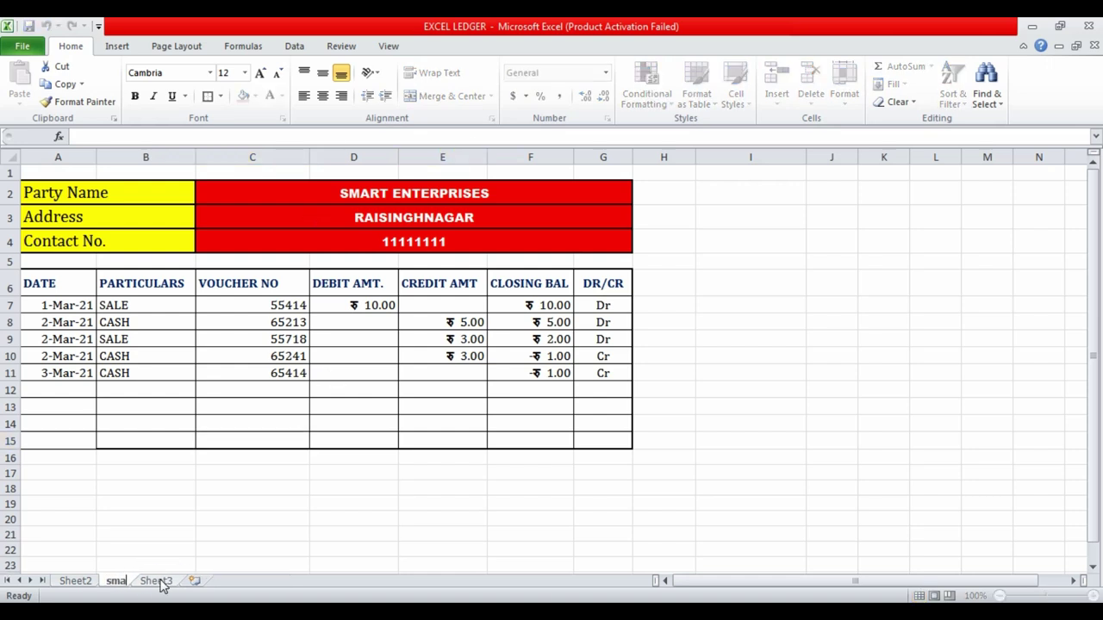
text(rt ente)
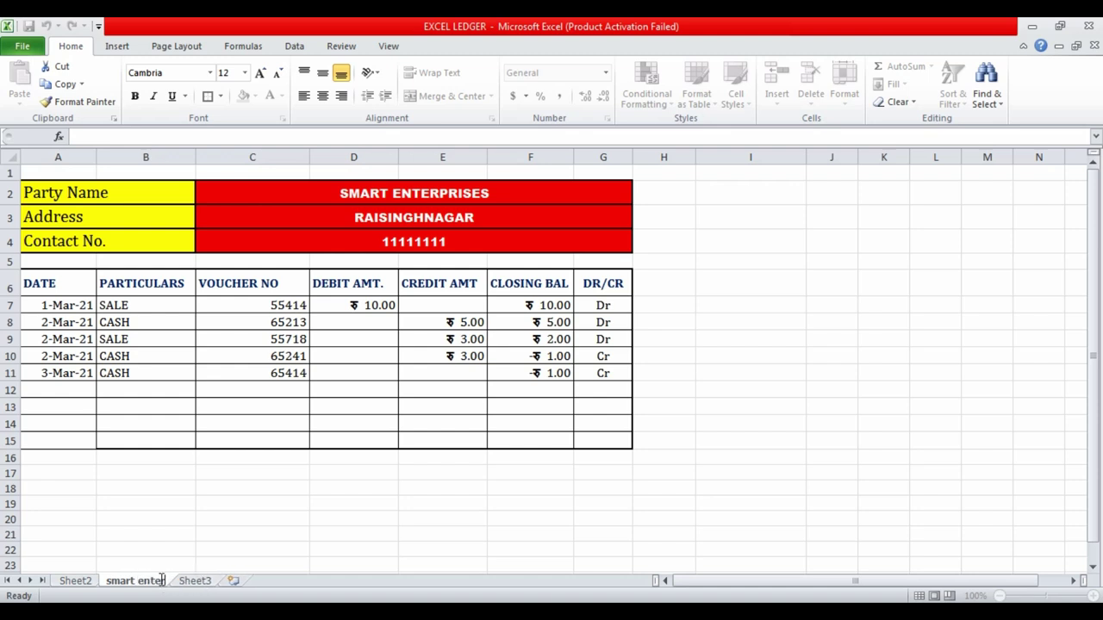
text(rprises)
key(Return)
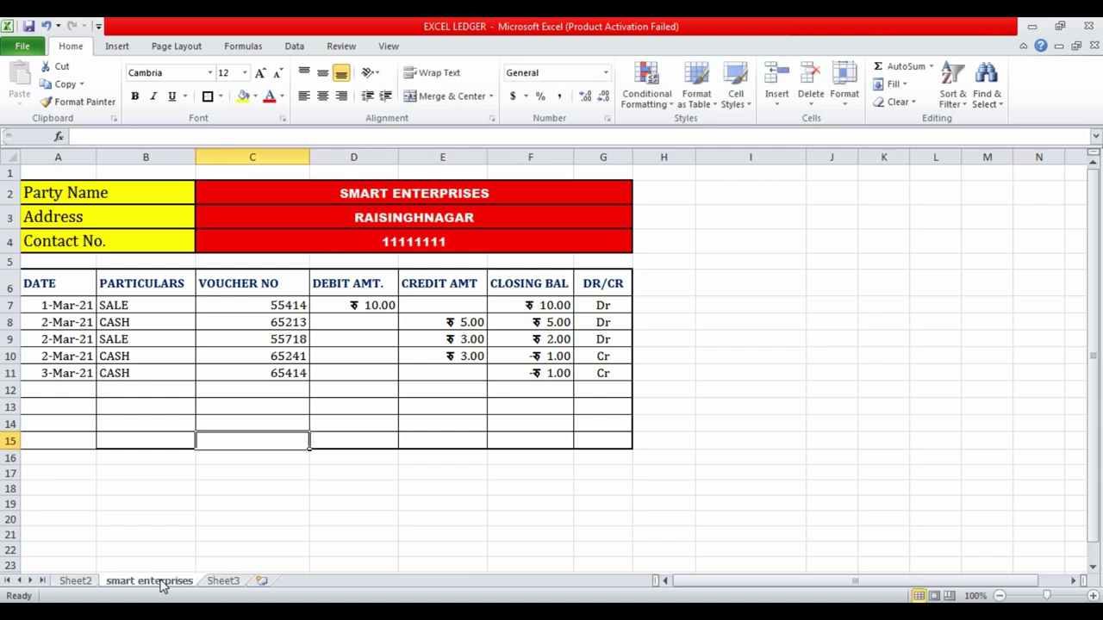
- On the Index sheet, enter serial numbers 1, 2, 3, 4 in A3:A6
click(75, 581)
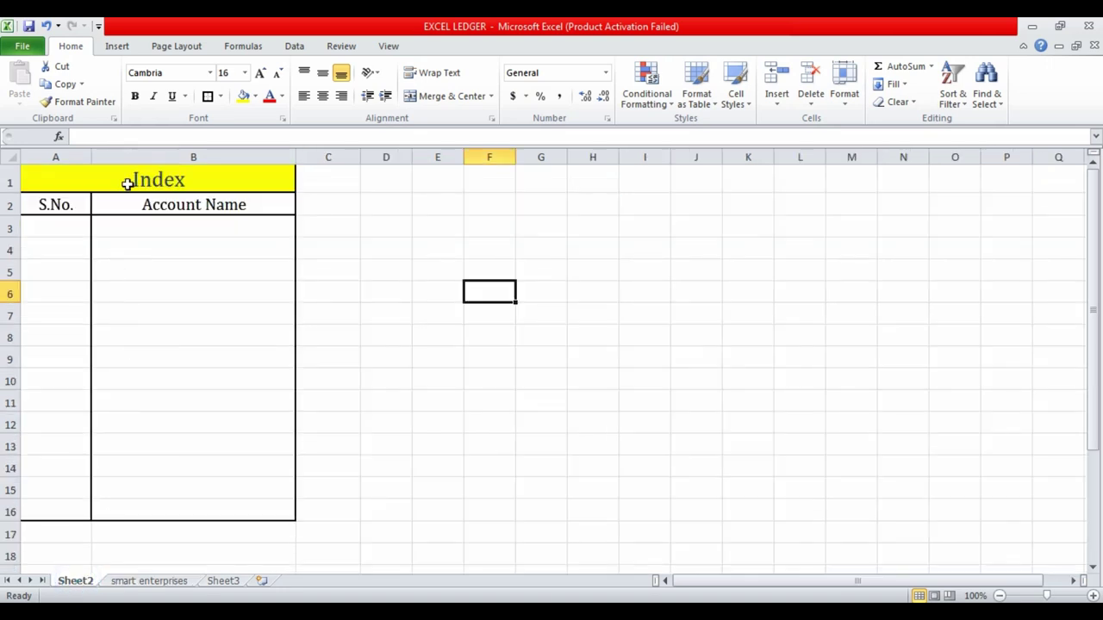
click(56, 227)
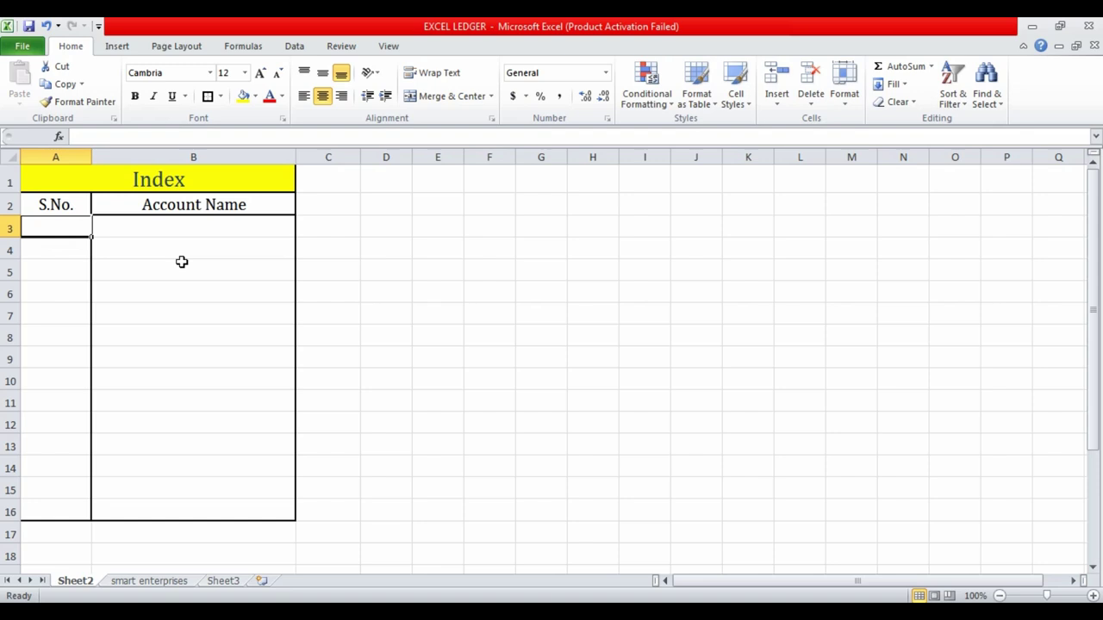
text(1)
key(Return)
text(2)
key(Return)
text(3)
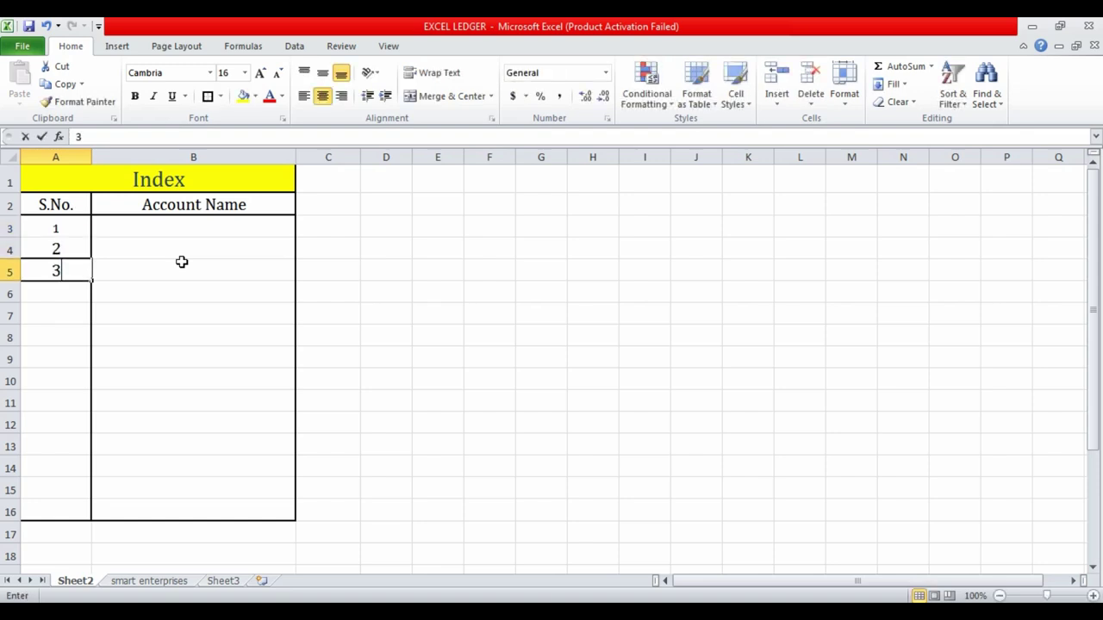
key(Return)
text(4)
key(Return)
- Move to the first Account Name cell B3, then return to the smart enterprises ledger
key(Up)
key(Up)
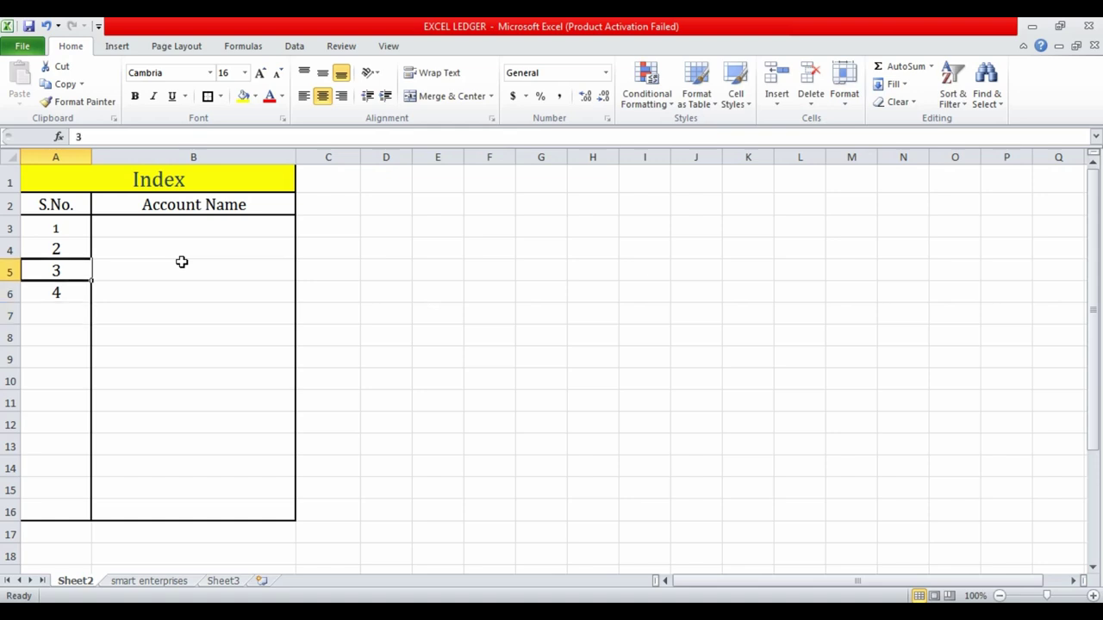
key(Up)
key(Up)
key(Right)
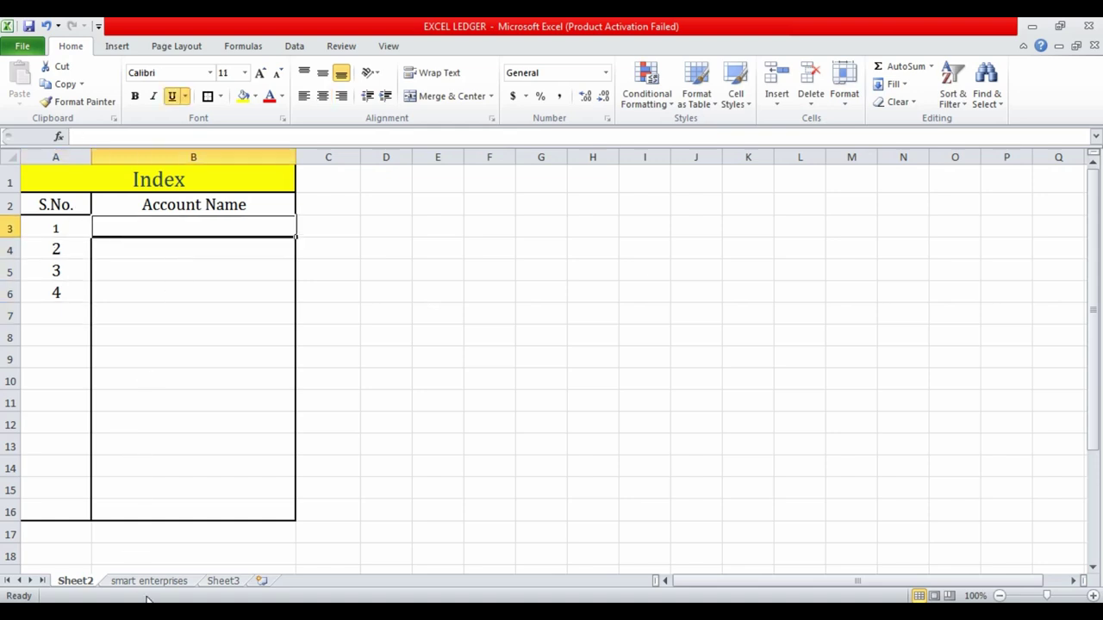
click(164, 582)
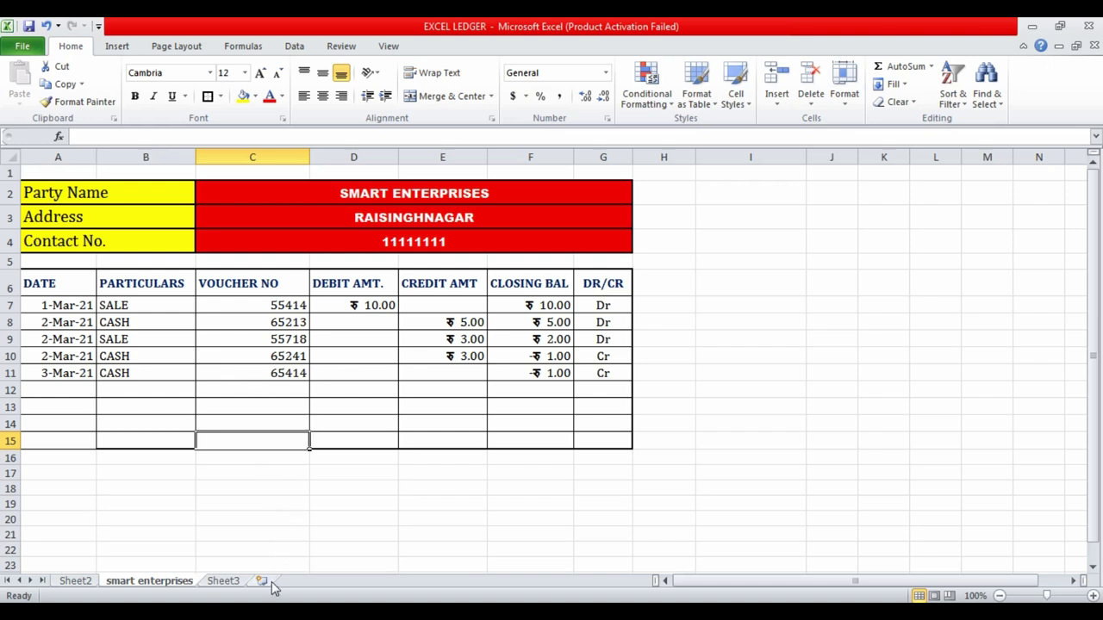
- Copy the entire smart enterprises sheet and paste it into Sheet3
click(247, 521)
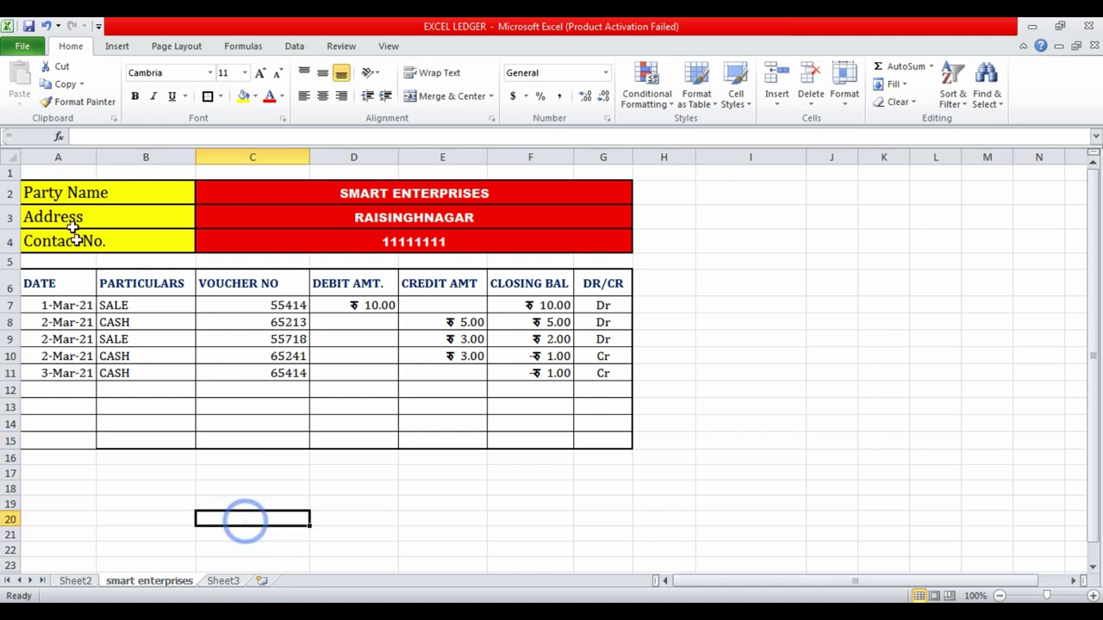
click(11, 156)
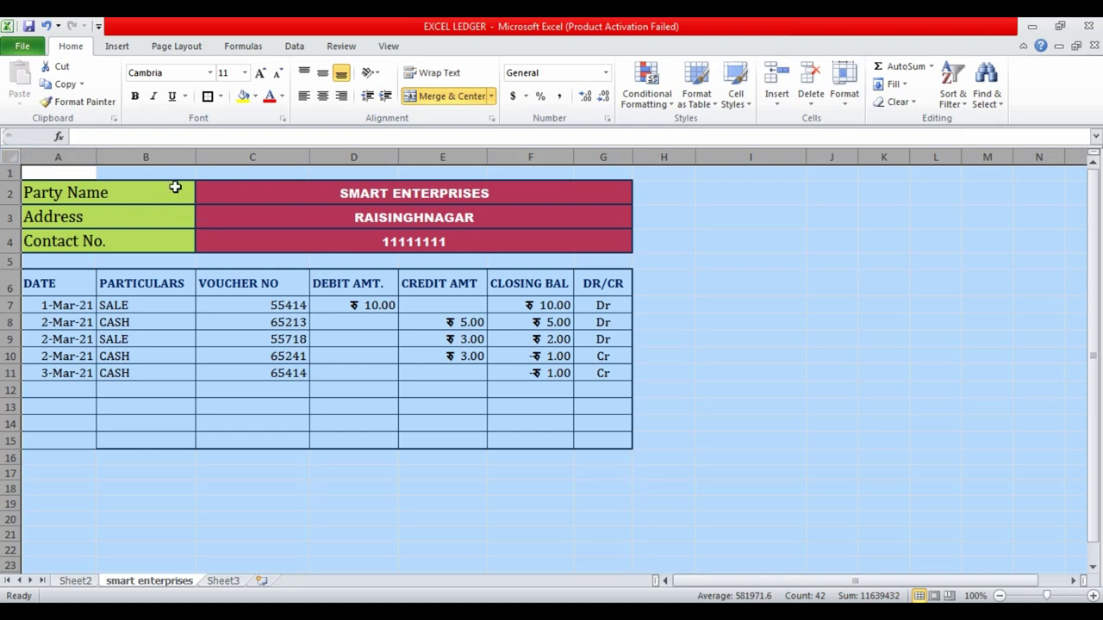
click(64, 85)
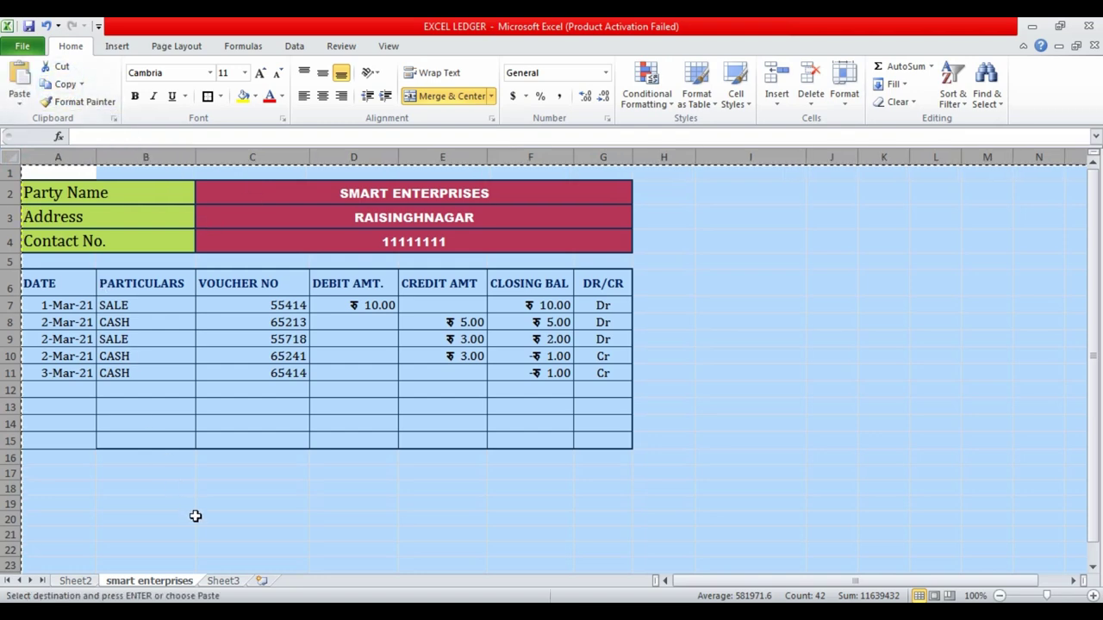
click(224, 581)
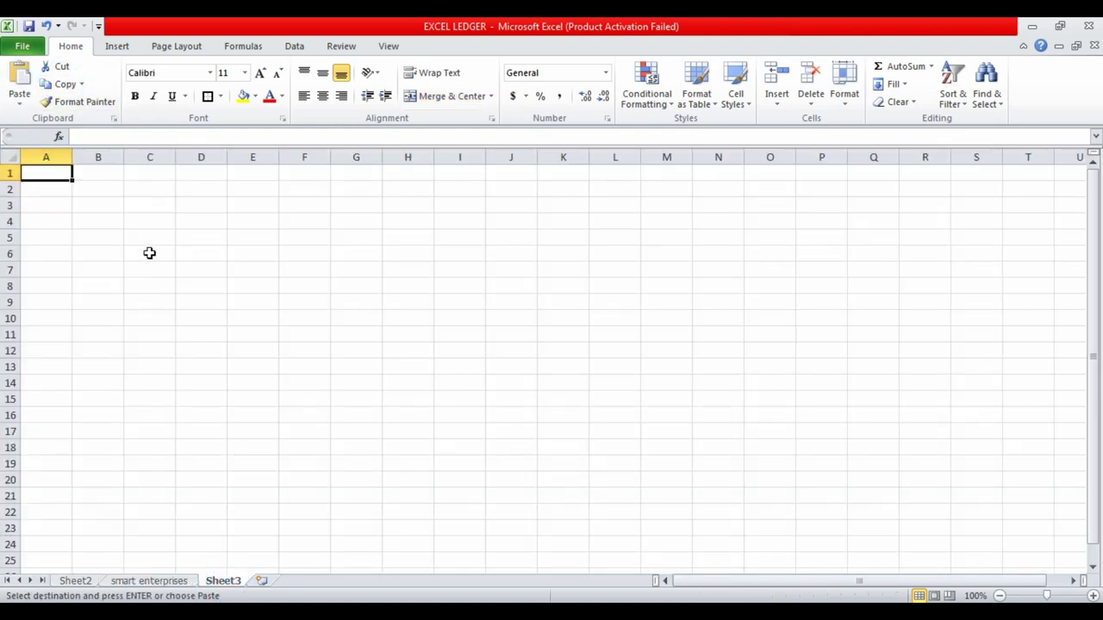
key(ctrl+v)
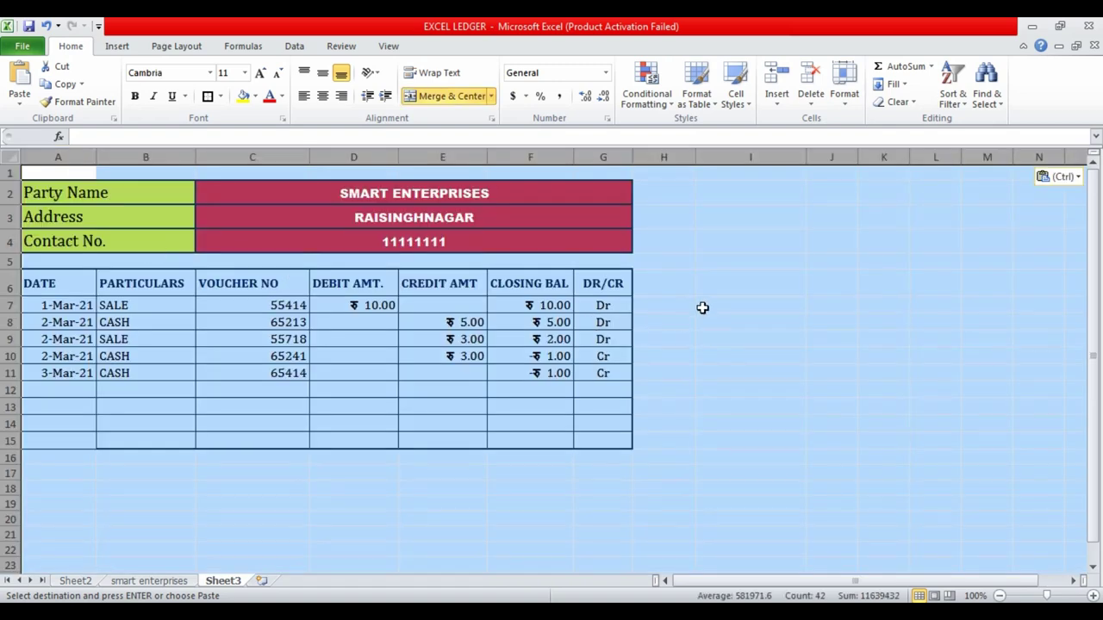
click(720, 293)
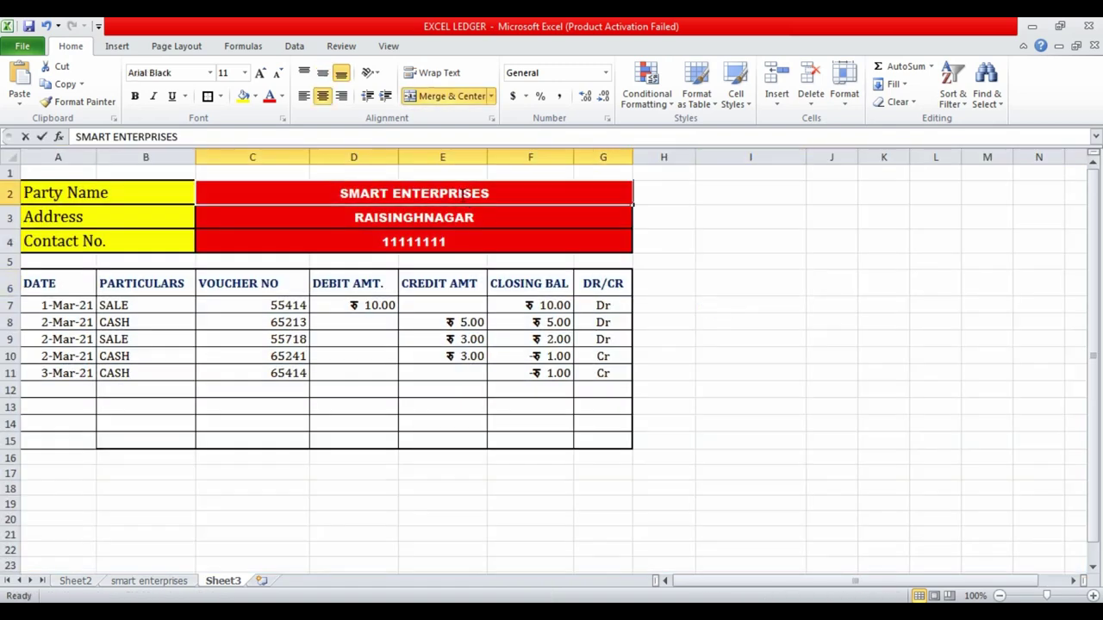
- Clear the pasted party name in C2 ready for a new name
double_click(463, 195)
key(Escape)
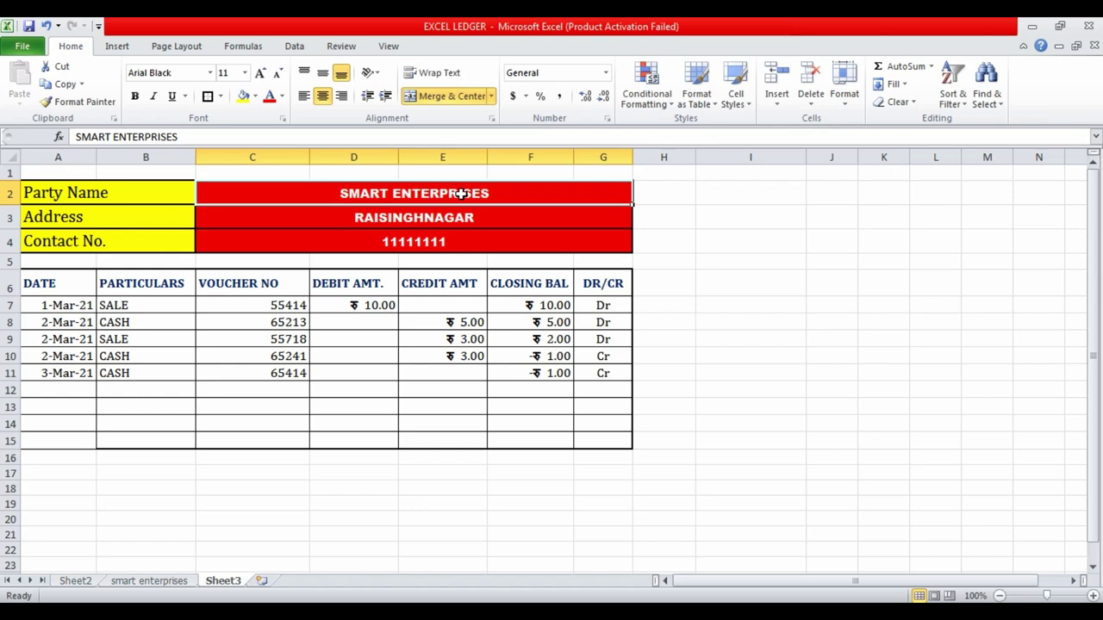
text(abcd)
key(BackSpace)
key(BackSpace)
key(BackSpace)
key(BackSpace)
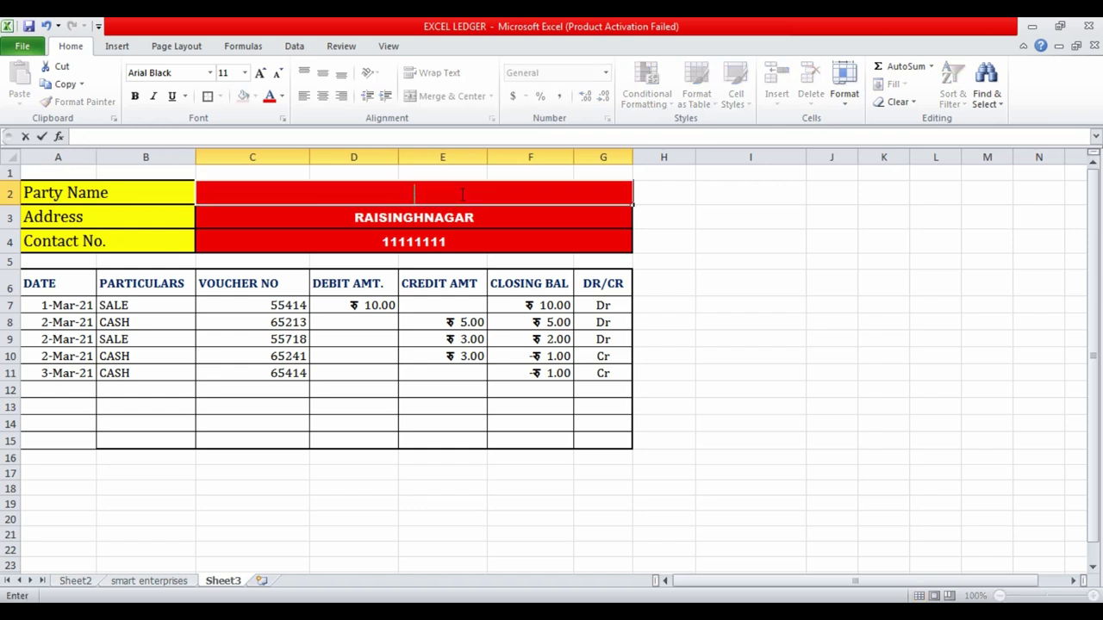
- Name the party ABC TRADING and clear the old dates, particulars and vouchers in A7:C11
text(ABC T)
text(RADING)
key(Return)
key(Return)
key(Return)
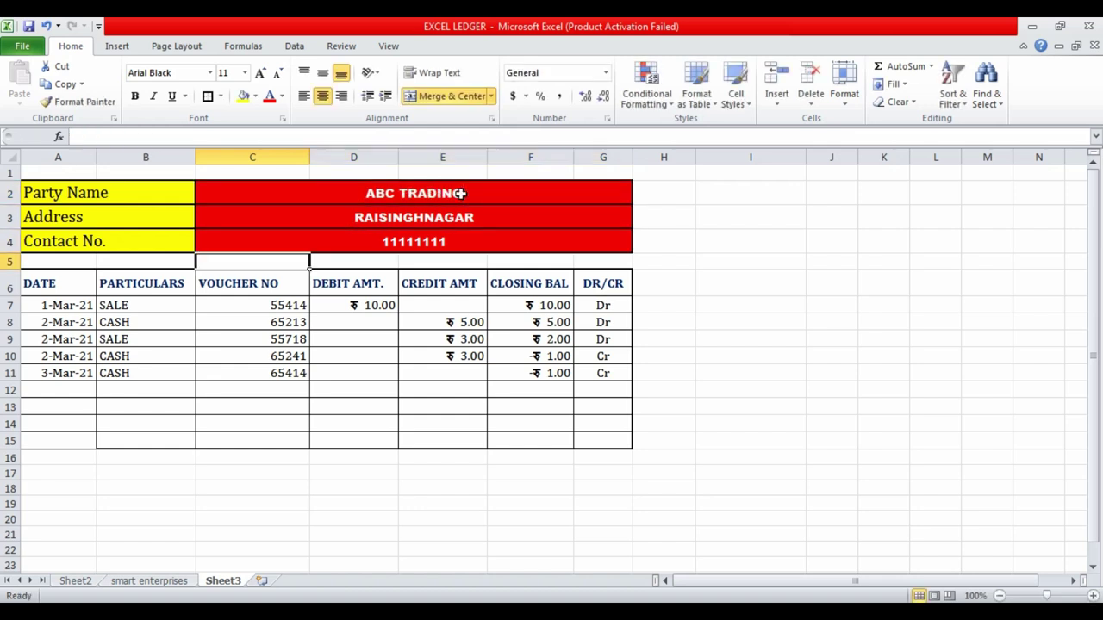
key(Left)
key(Down)
key(Down)
key(shift+Down)
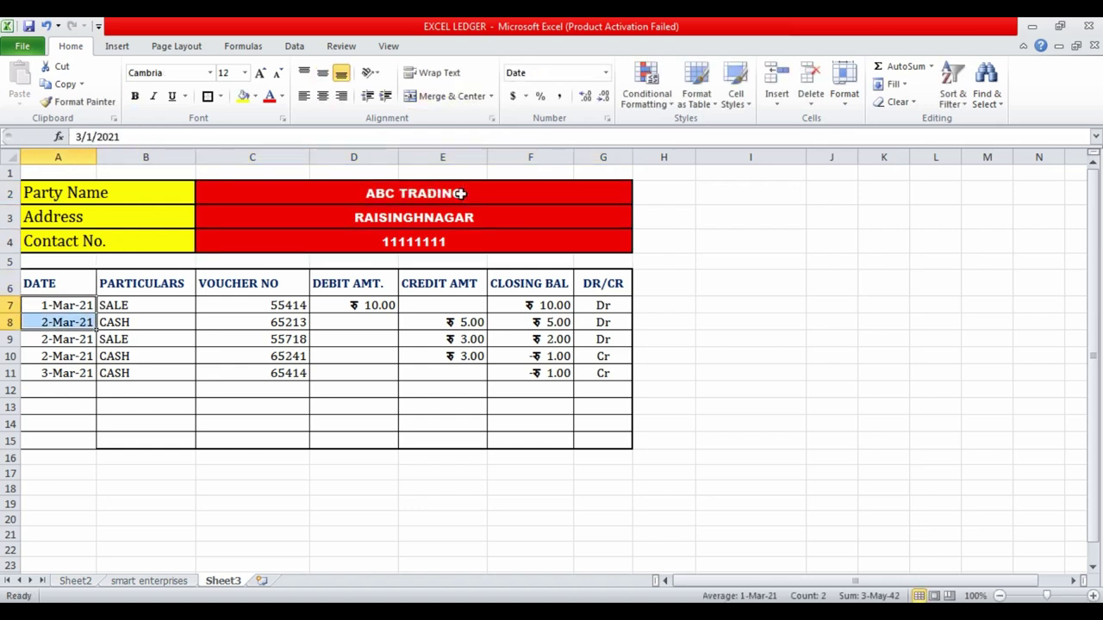
key(shift+Down)
key(shift+Down)
key(shift+Right)
key(shift+Right)
key(shift+Down)
key(shift+Down)
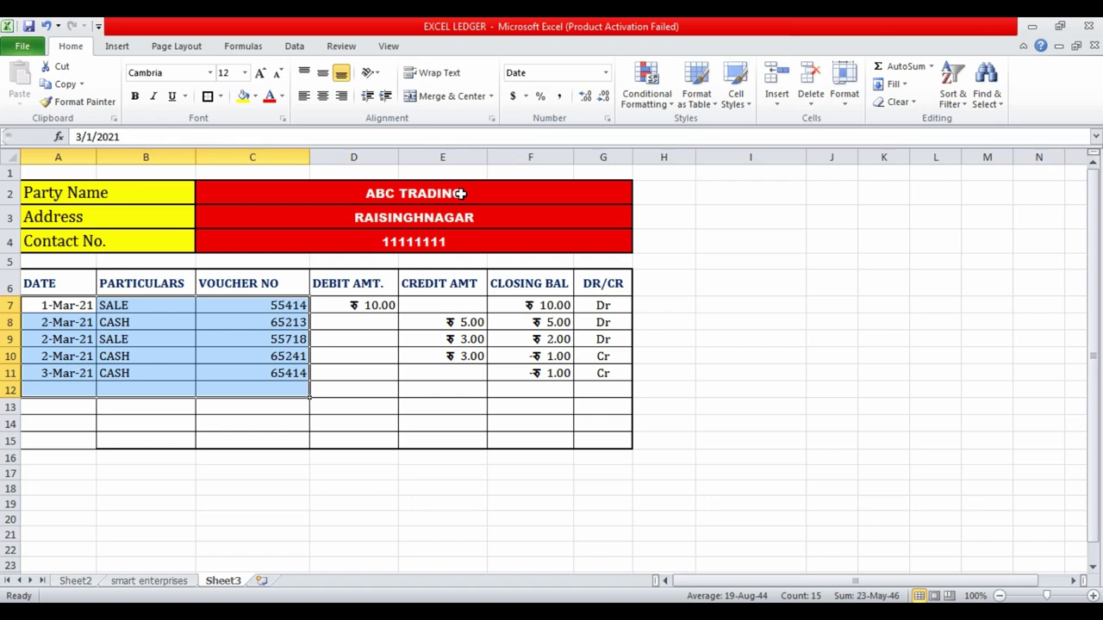
key(Delete)
- Clear the old debit and credit amounts in D7:E10, leaving closing balances at 0.00
key(Right)
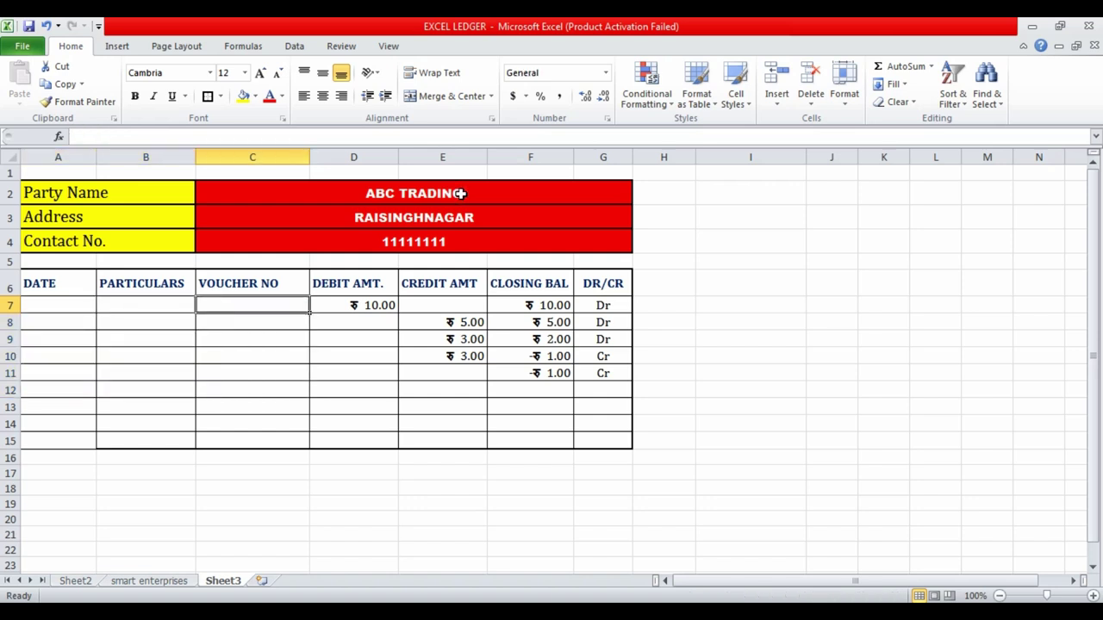
key(Right)
key(shift+Down)
key(shift+Down)
key(shift+Right)
key(shift+Down)
key(Delete)
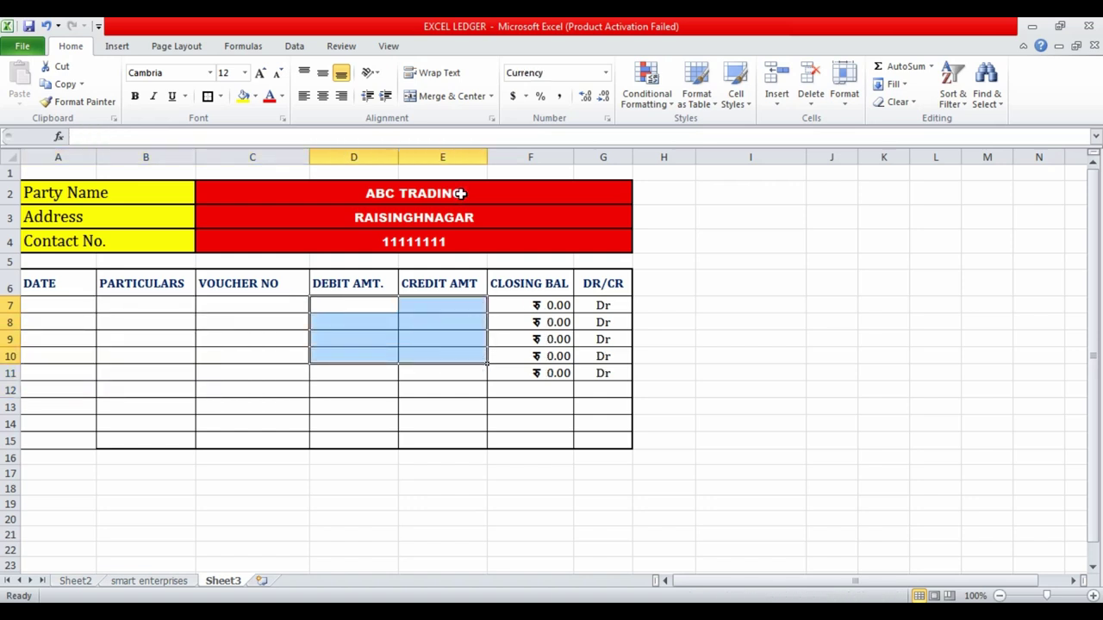
key(Right)
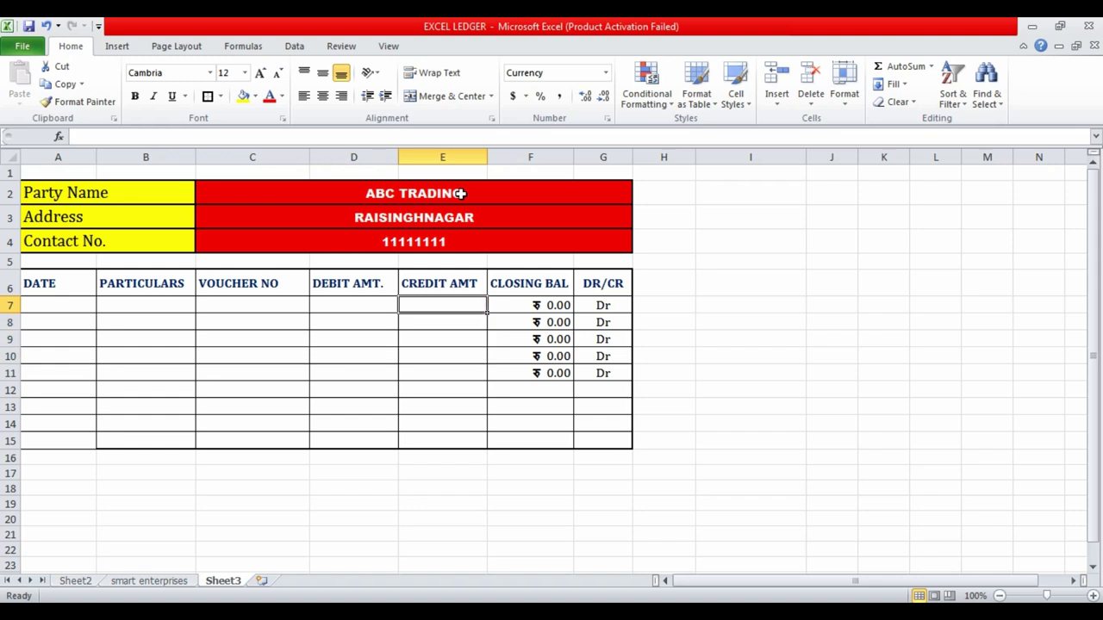
key(Left)
key(Left)
key(Left)
key(Right)
key(Right)
key(Right)
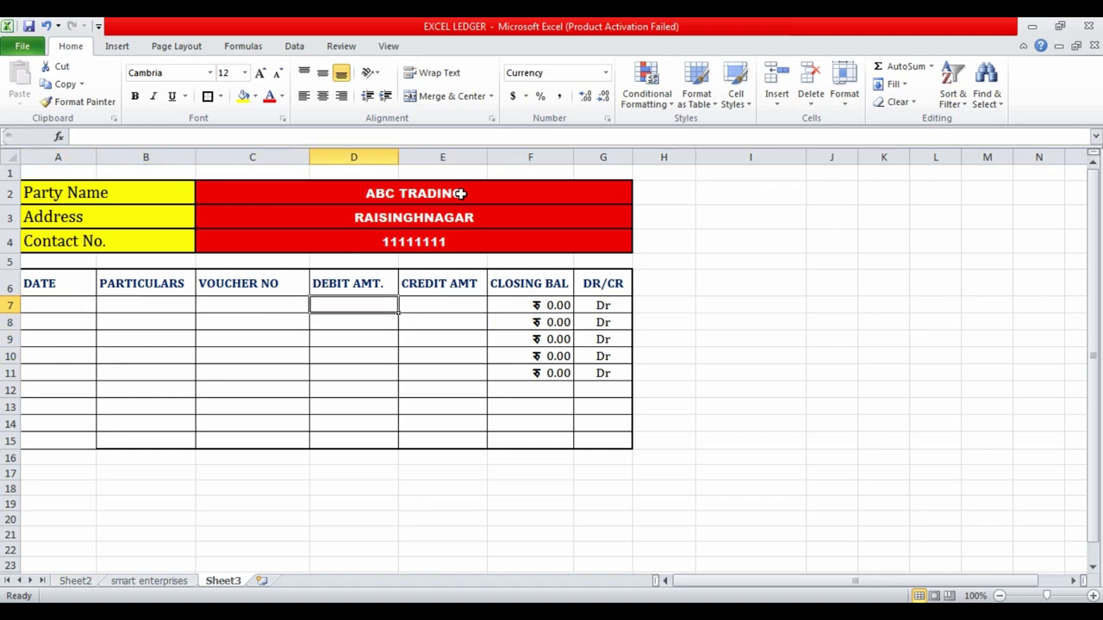
- Enter a 20 debit in D7 and 10 credits in E8 and E9
text(20)
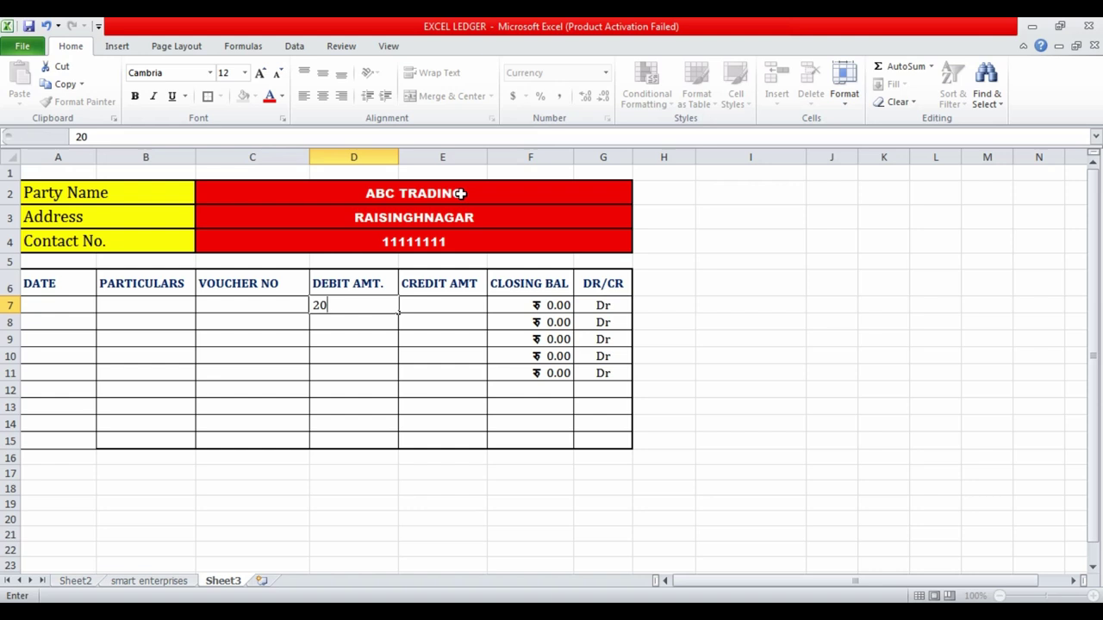
key(Right)
key(Down)
text(1)
key(Return)
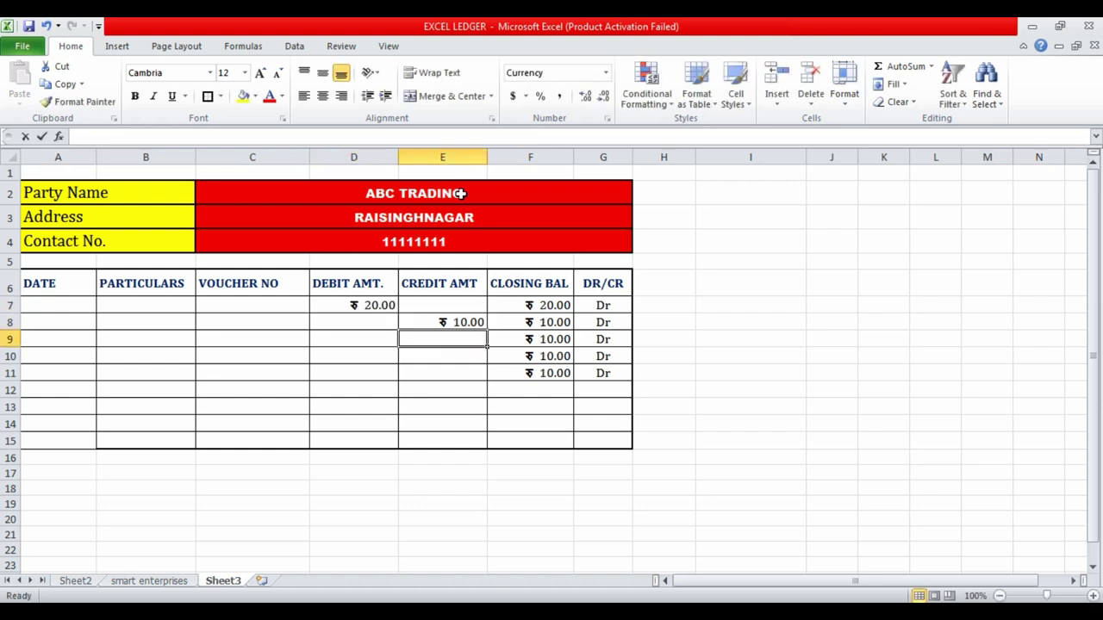
text(10)
key(Return)
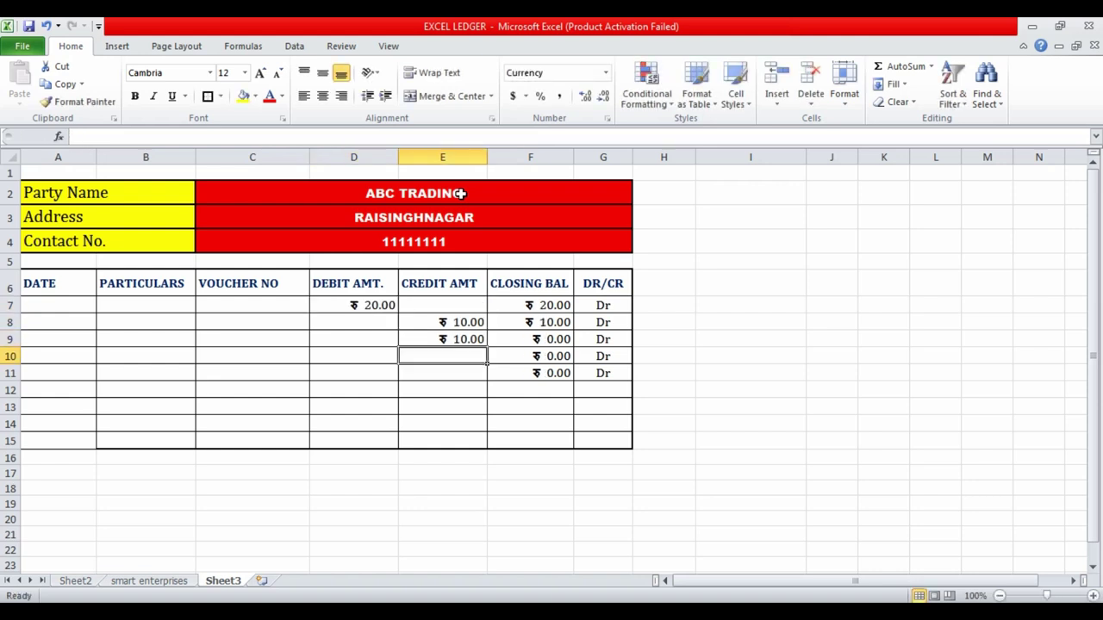
- Add a 20 debit in D10 and a 5 credit in E11, then select the entries A7:E15
key(Left)
text(20)
key(ctrl+Return)
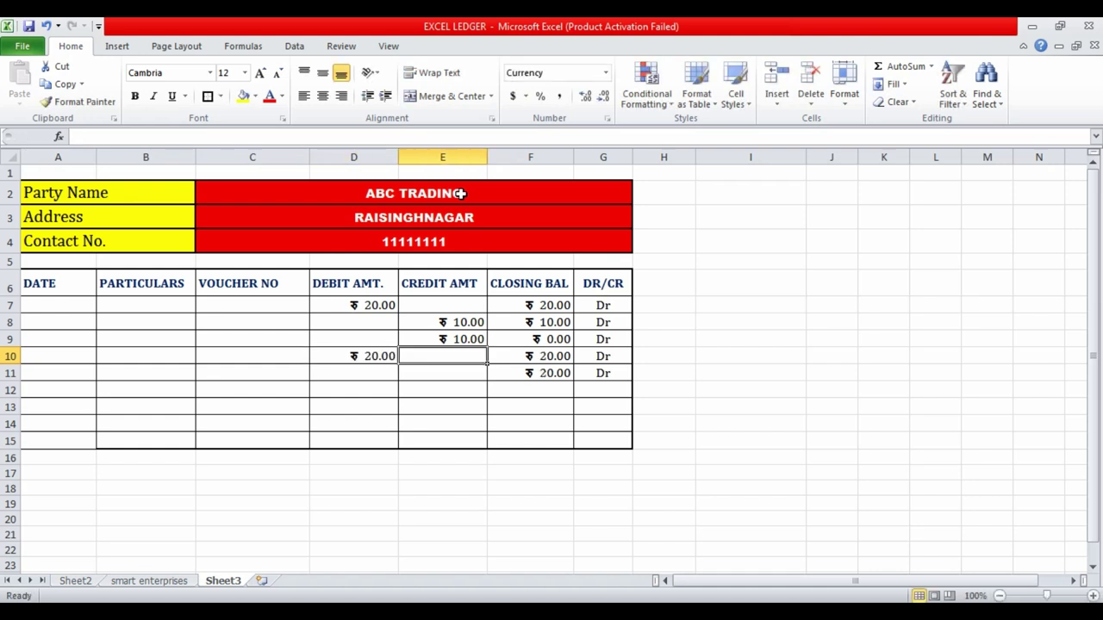
key(Down)
key(Right)
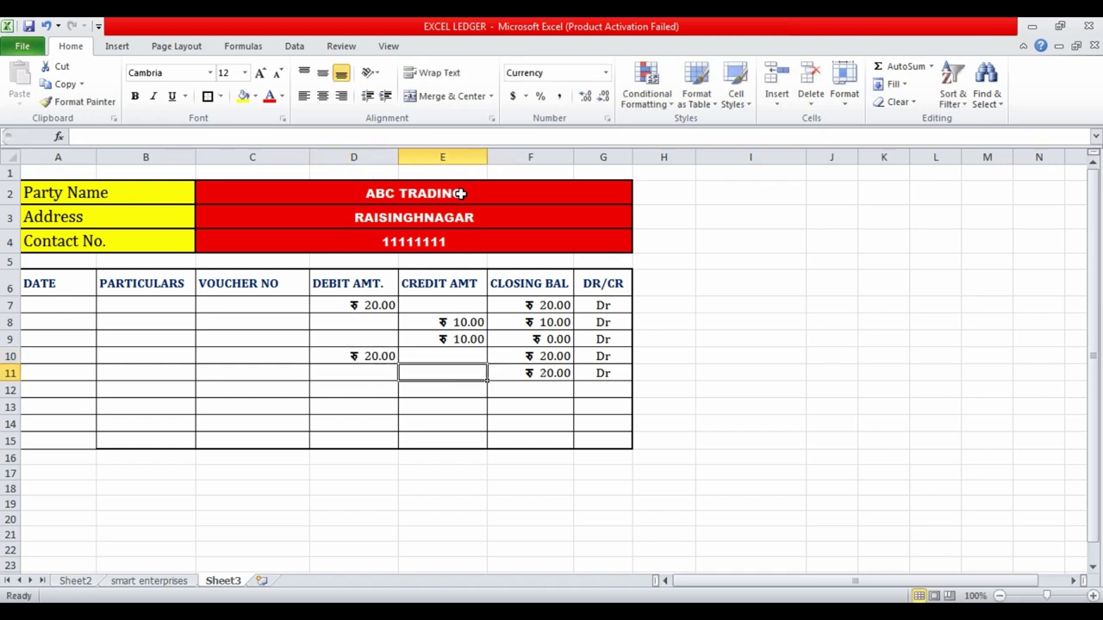
text(5)
key(Return)
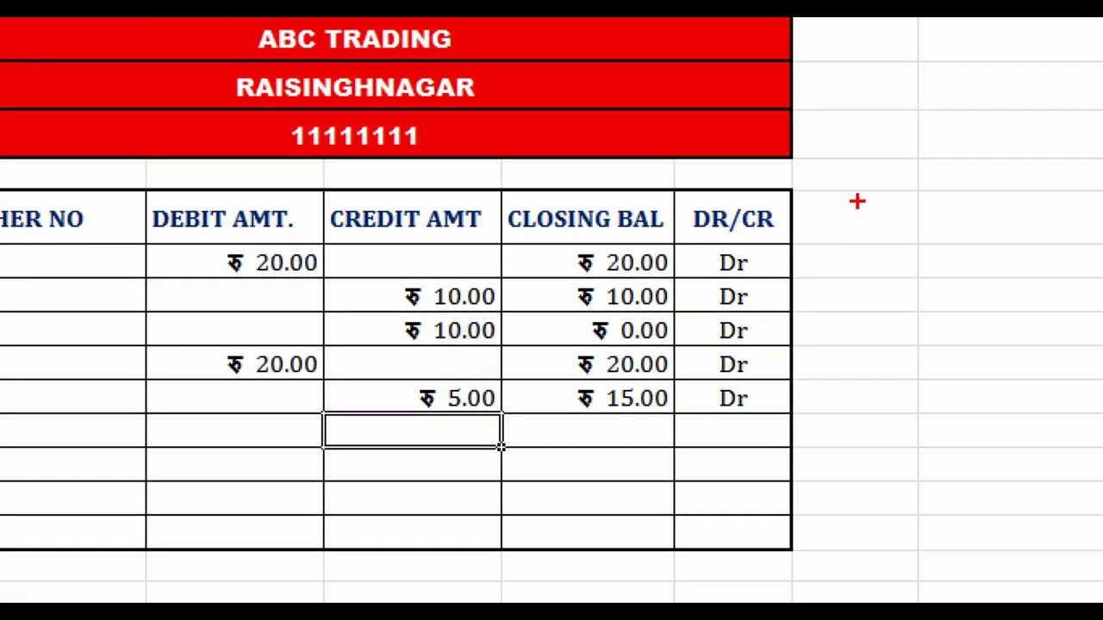
drag(859, 177, 488, 489)
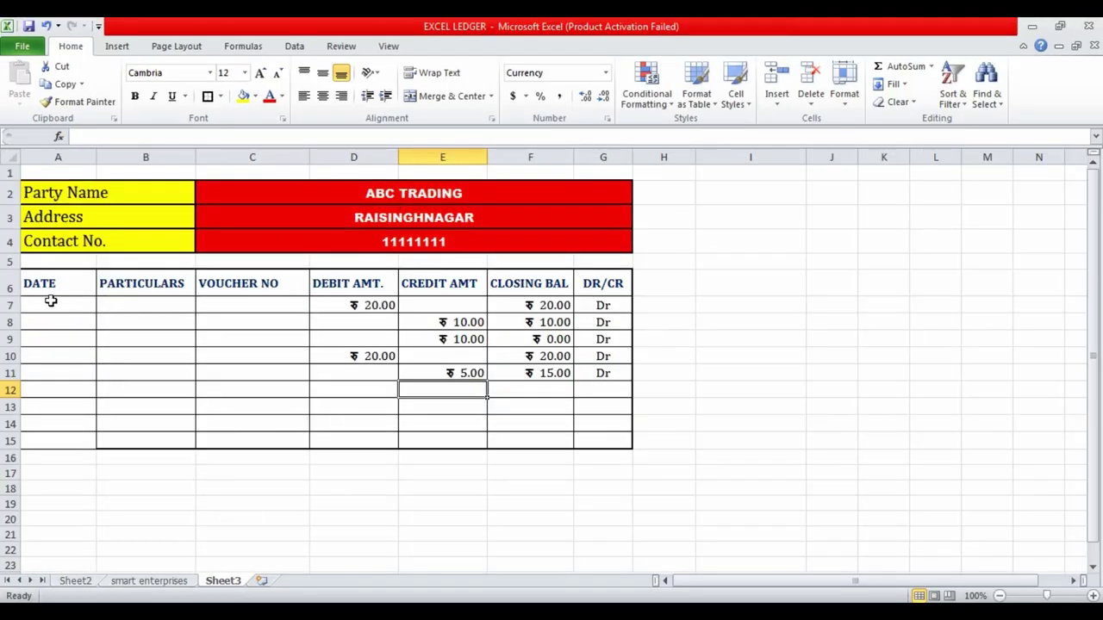
drag(51, 300, 457, 438)
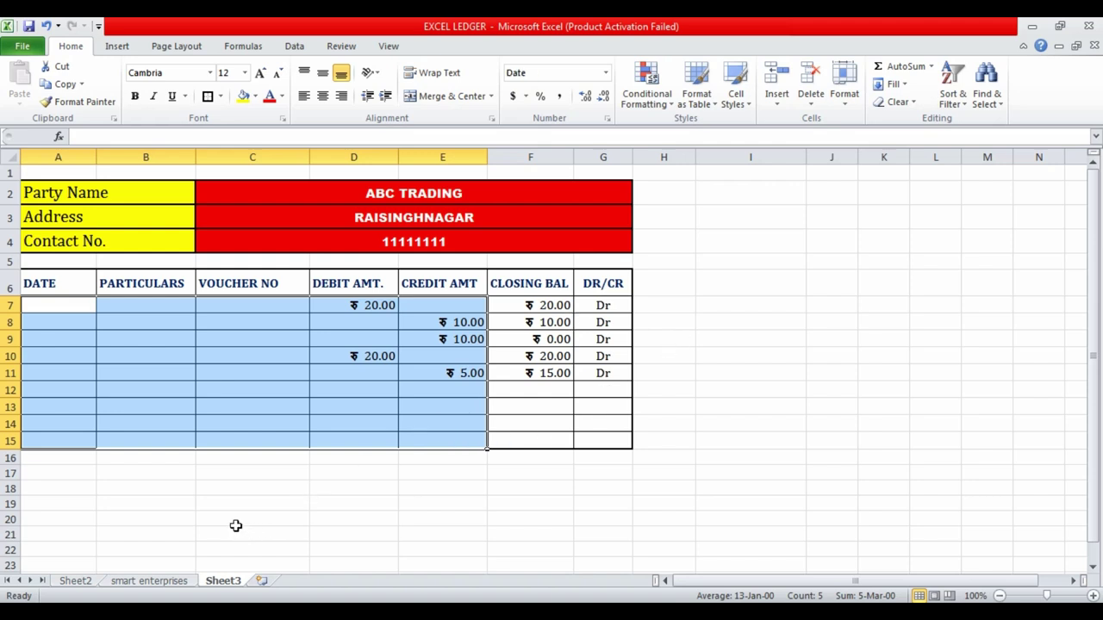
- Rename Sheet3 to 'ABC TRADING', then bring up the Index sheet
click(228, 519)
double_click(229, 582)
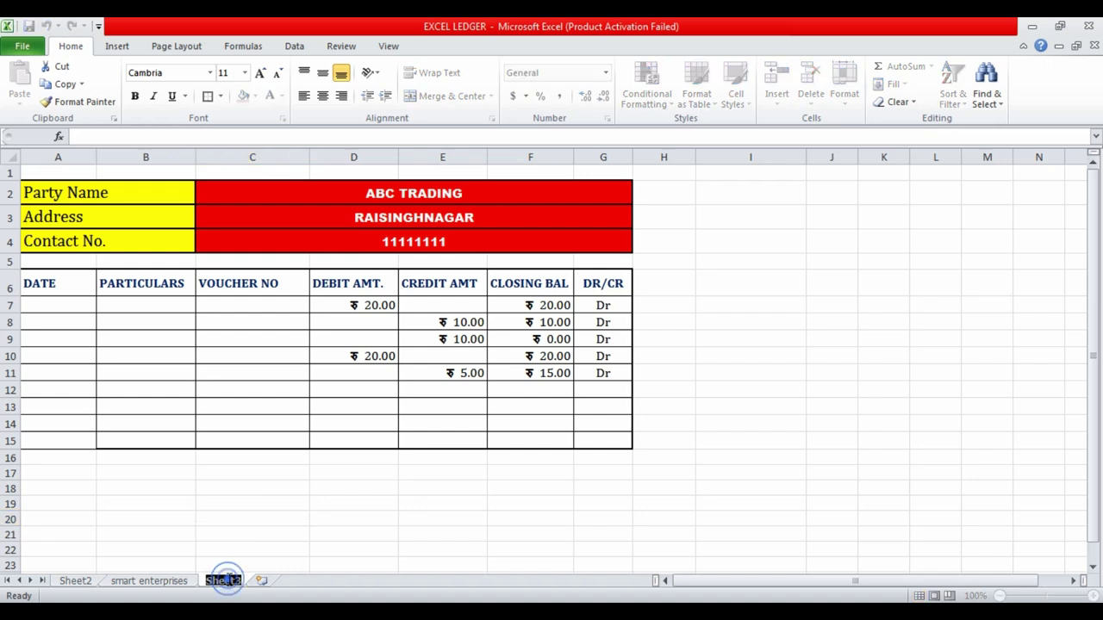
click(223, 581)
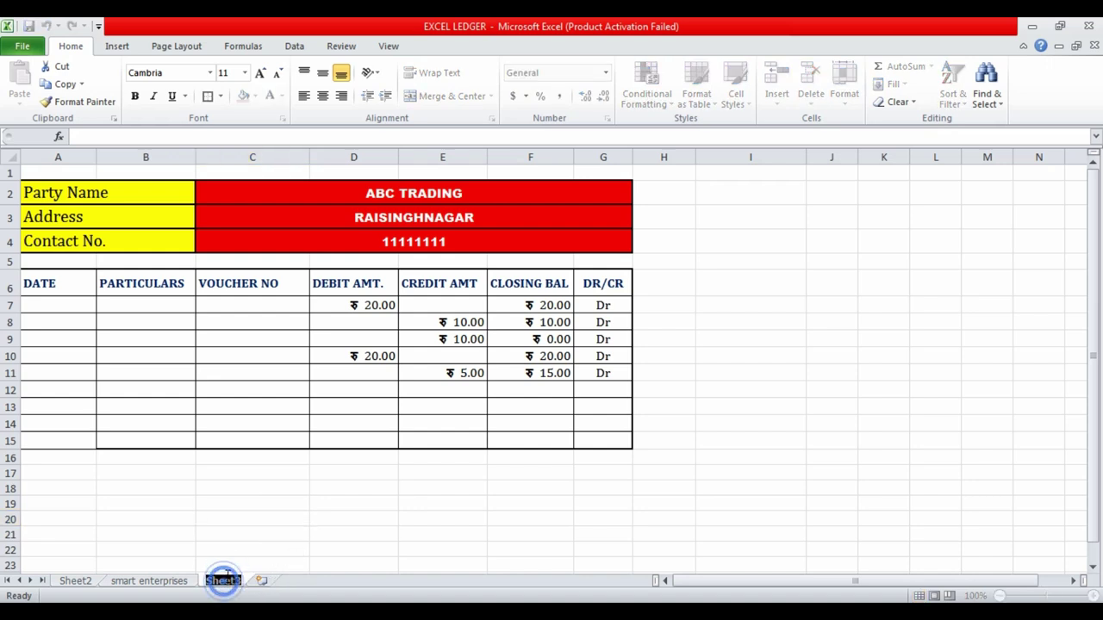
click(366, 534)
right_click(229, 583)
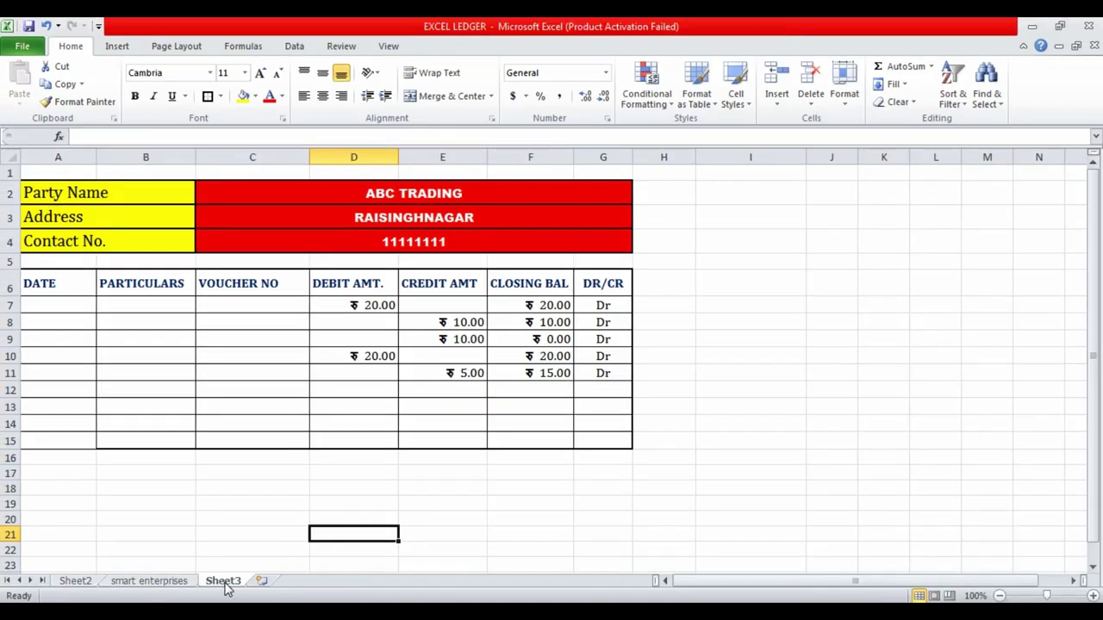
double_click(225, 583)
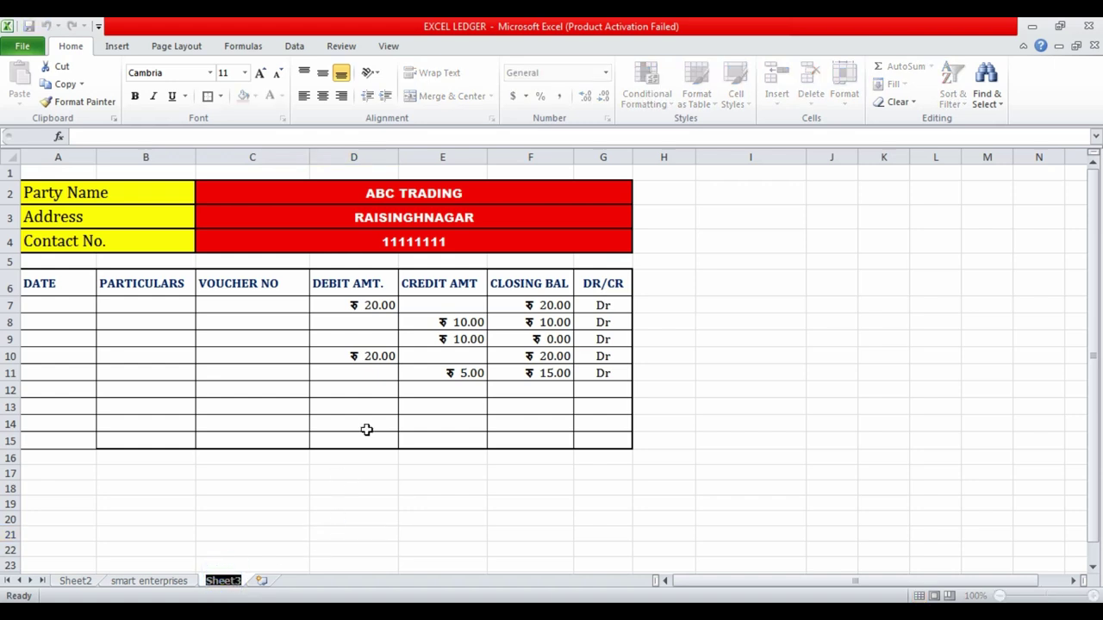
text(ABC)
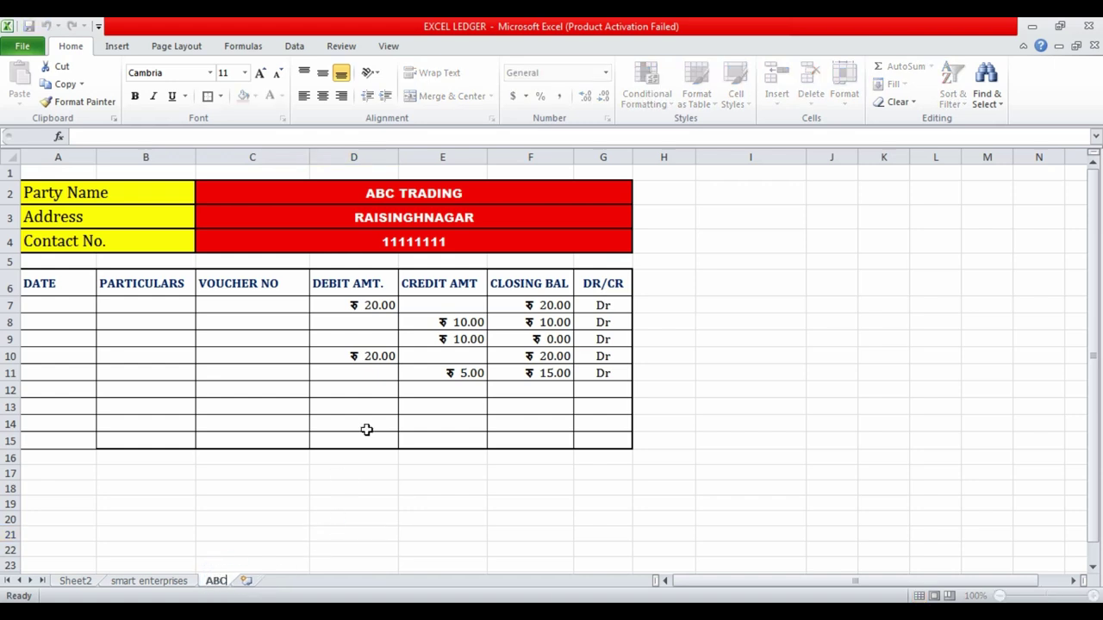
text( TRADING)
key(Return)
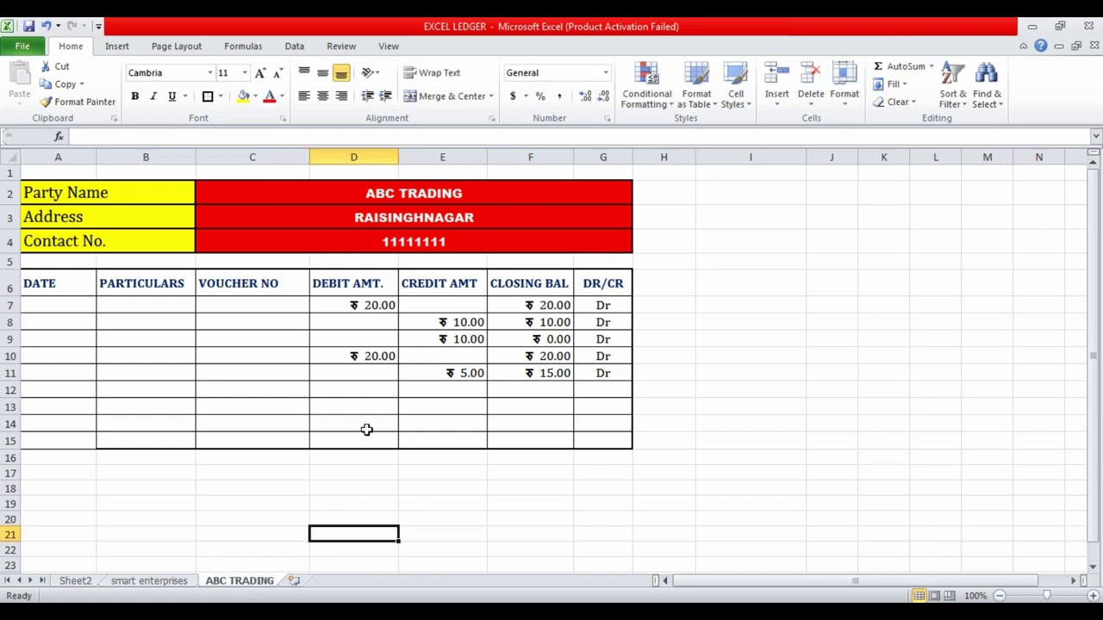
click(76, 581)
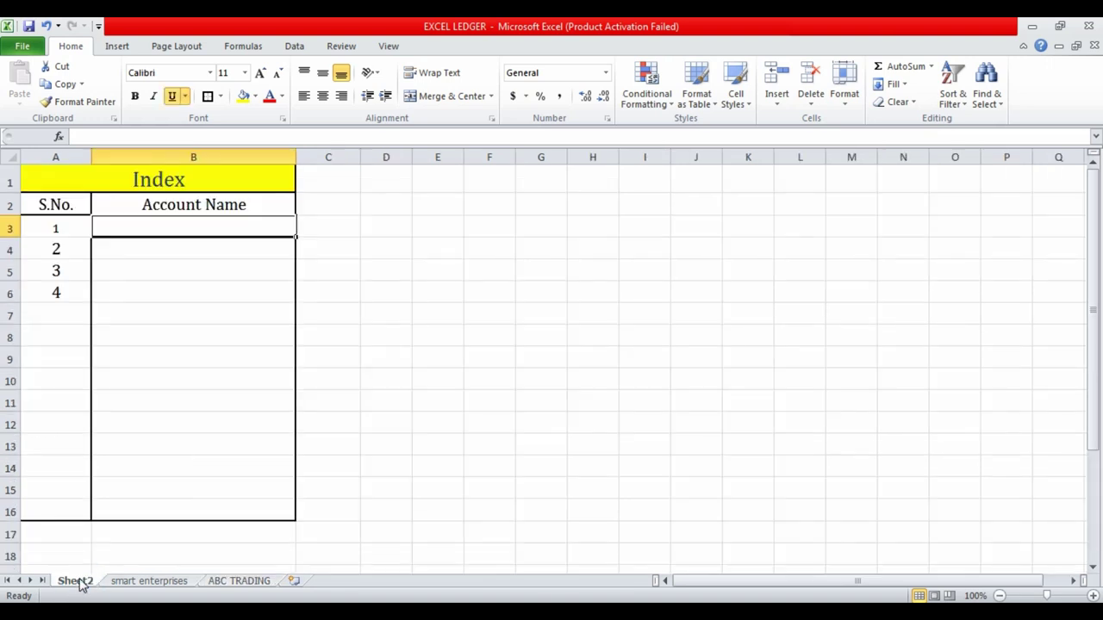
- Rename the Sheet2 tab to INDEX
double_click(80, 580)
text(IND)
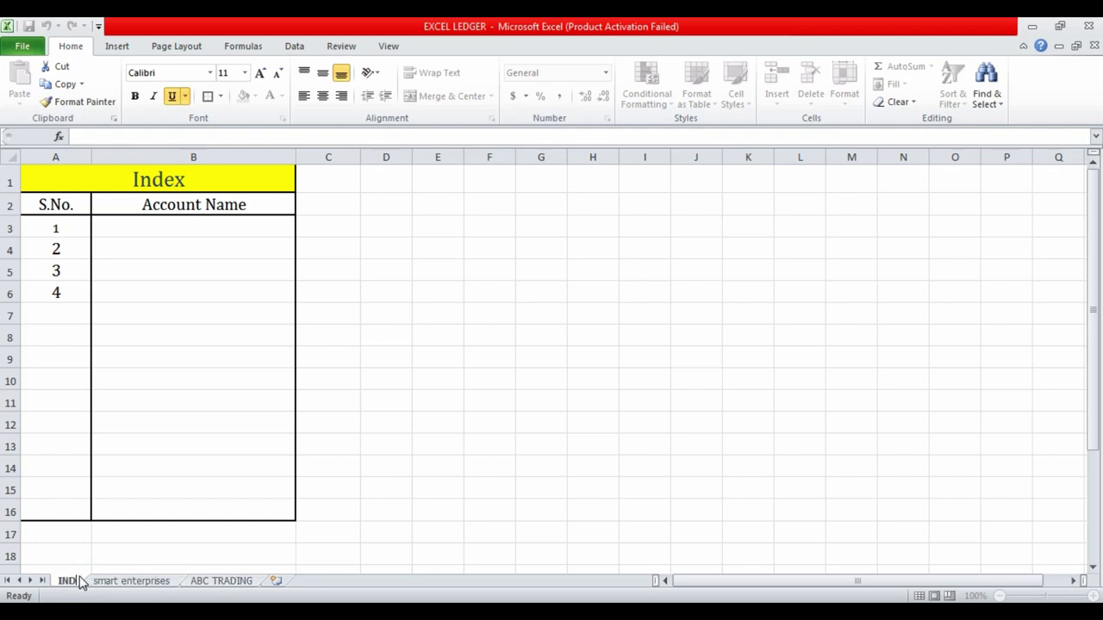
text(EX)
key(Return)
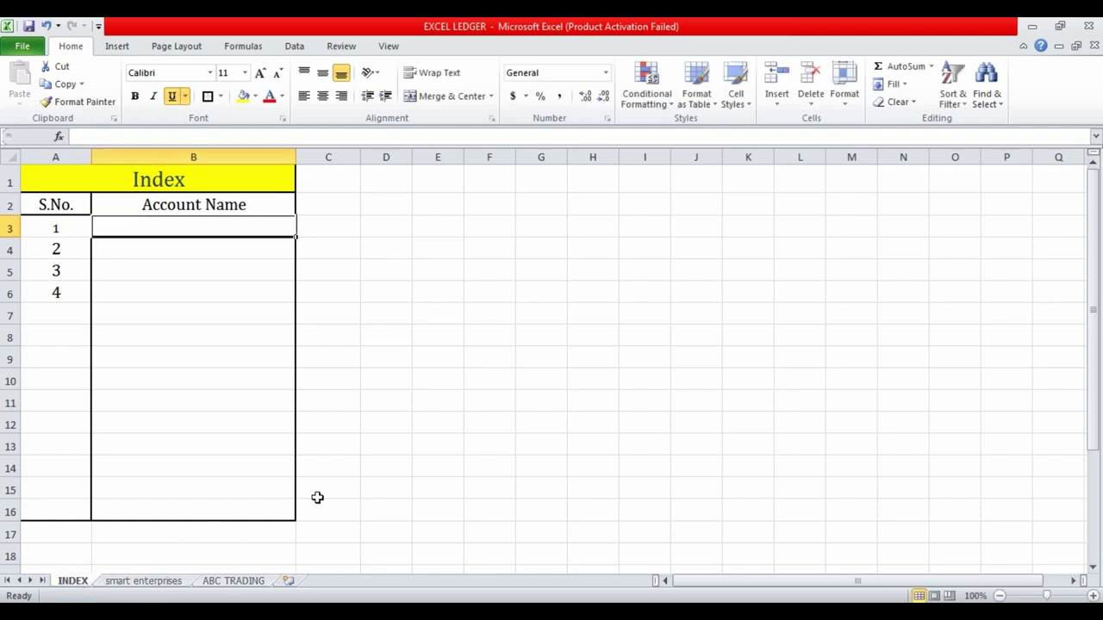
click(370, 355)
- Flip between the smart enterprises ledger and INDEX, ending on Account Name cell B3
click(163, 230)
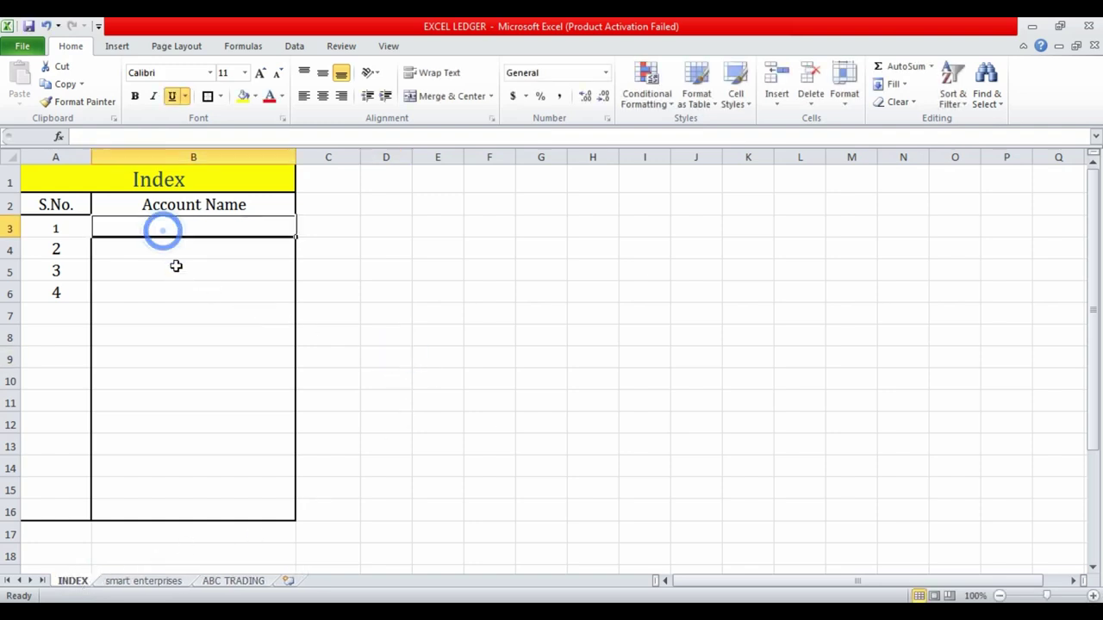
click(129, 580)
click(222, 425)
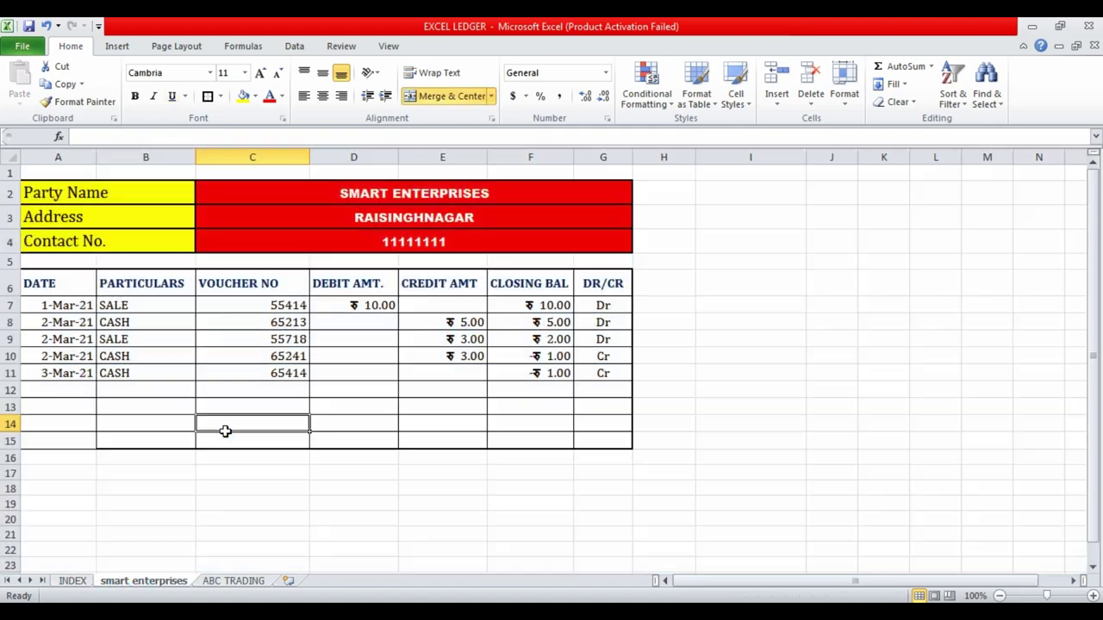
click(74, 581)
click(190, 293)
click(173, 228)
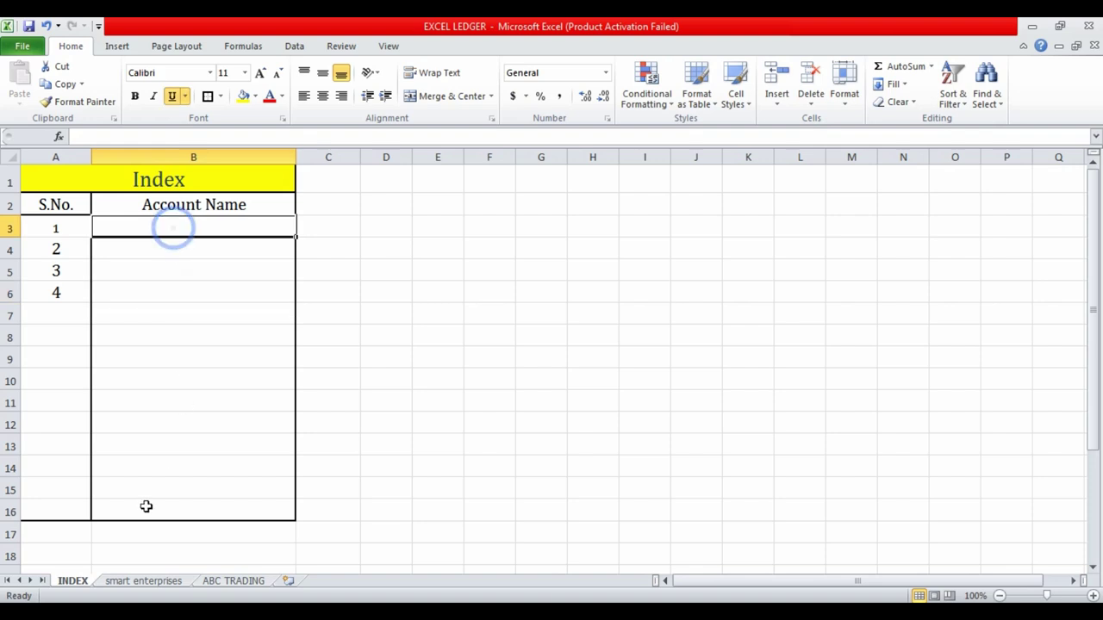
click(155, 581)
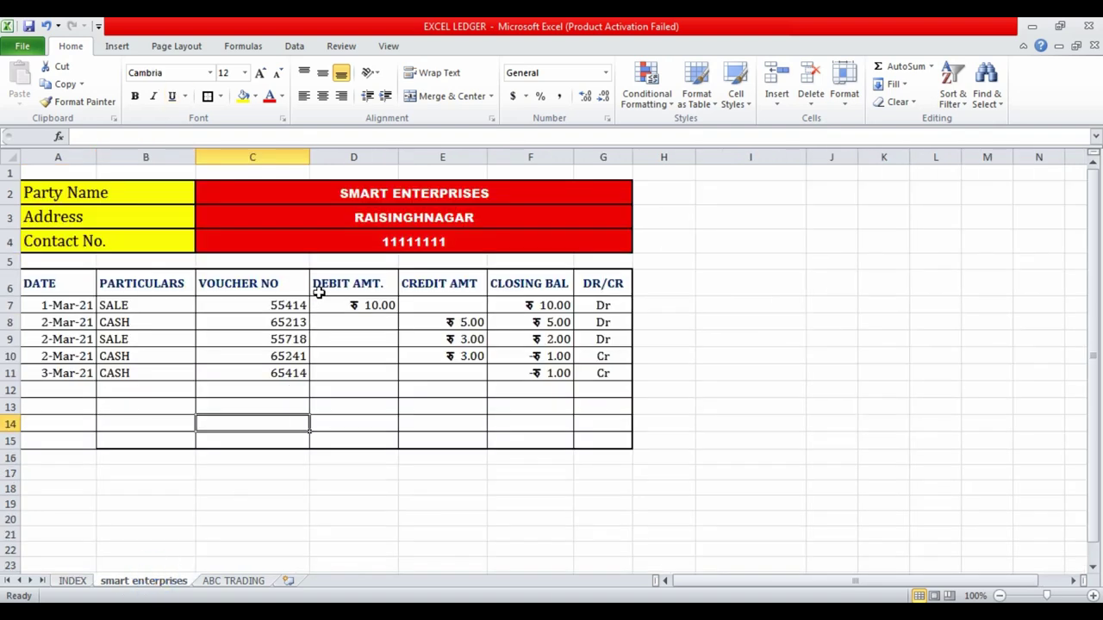
click(74, 581)
click(468, 330)
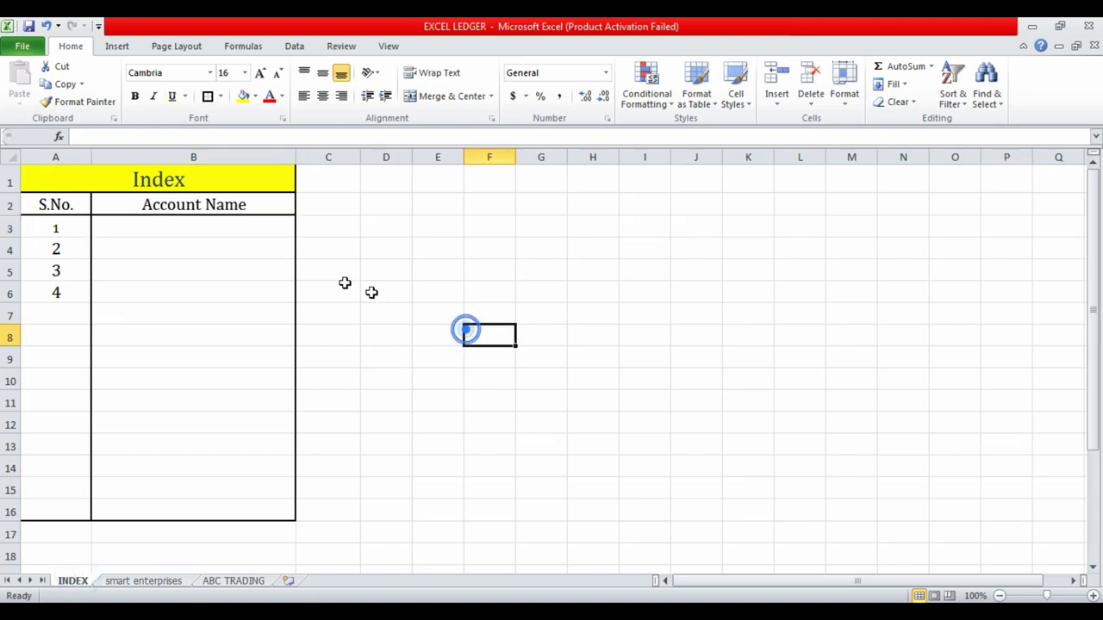
click(212, 230)
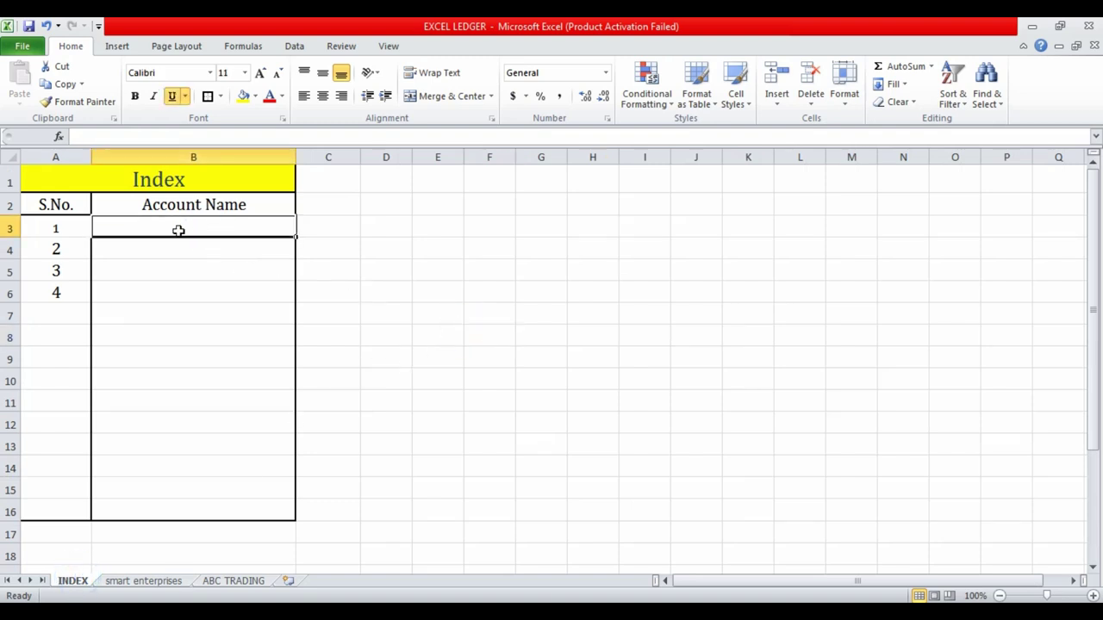
- Hyperlink cell B3 to the 'smart enterprises' sheet as a place in this document
right_click(179, 230)
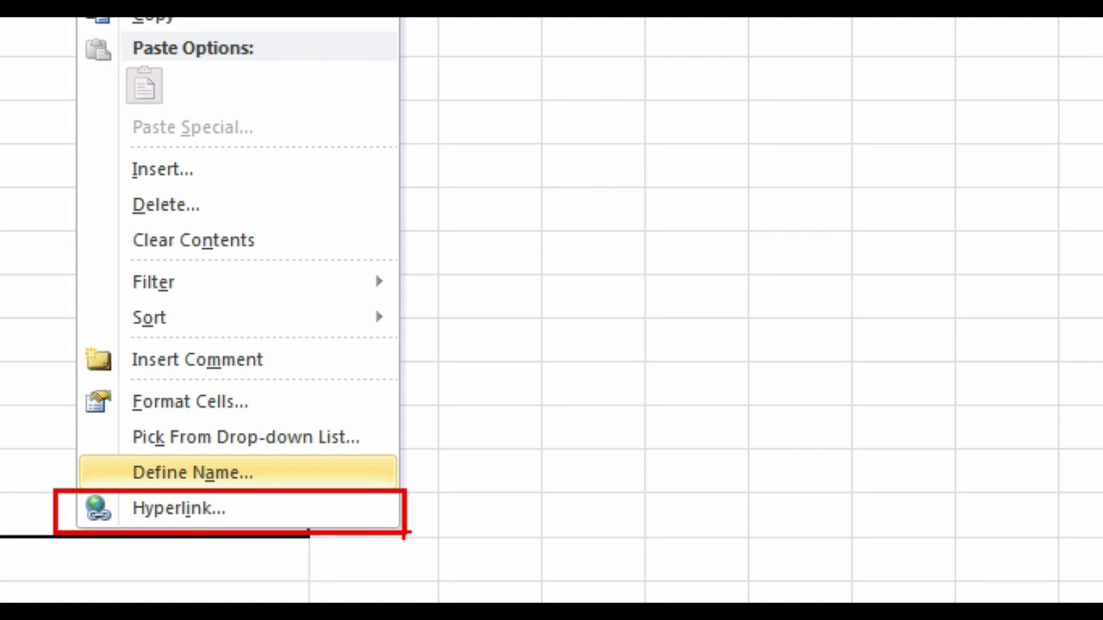
key(Escape)
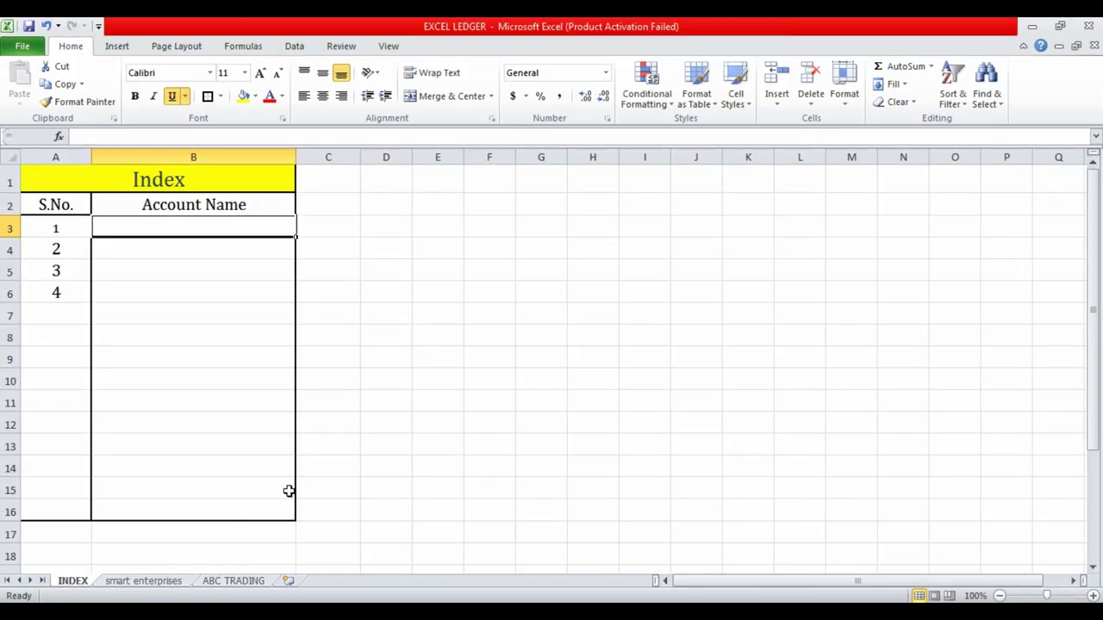
right_click(219, 228)
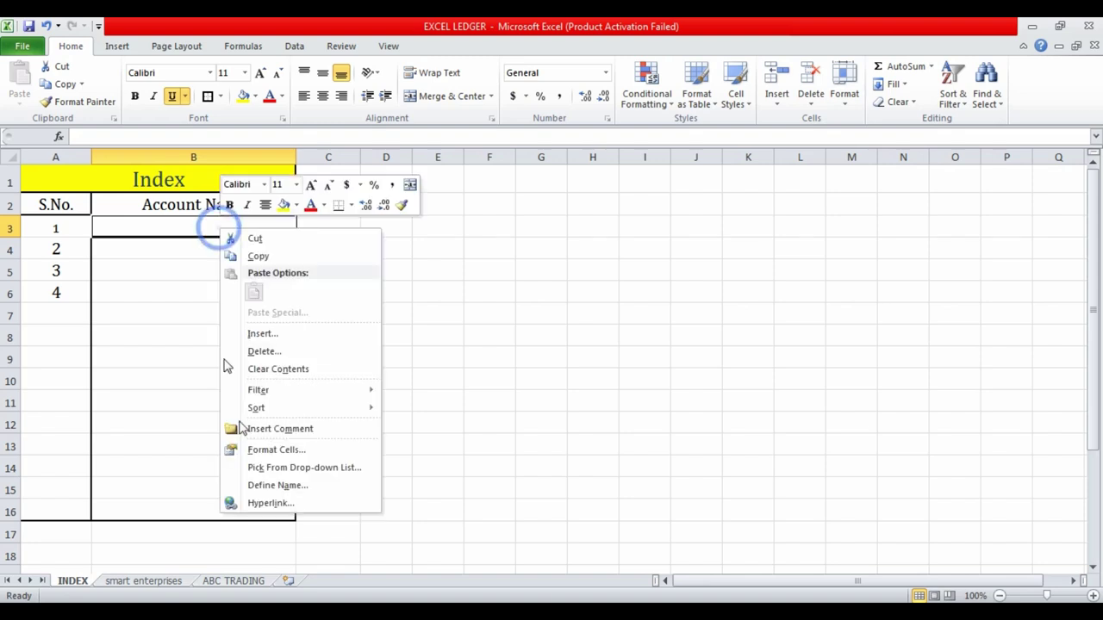
click(274, 506)
drag(272, 348, 505, 229)
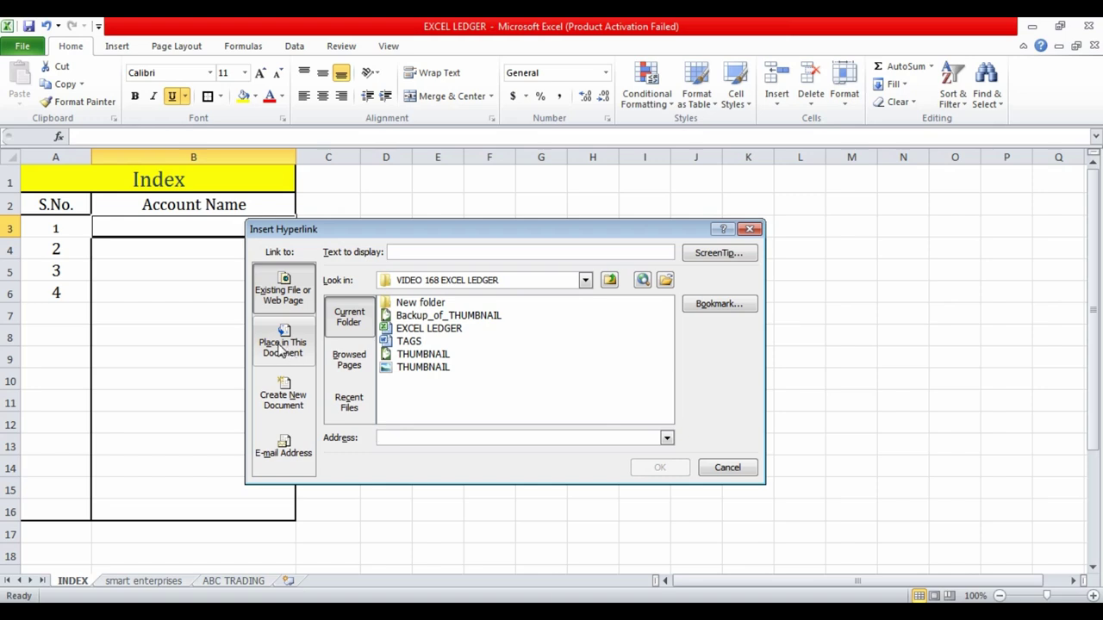
click(280, 348)
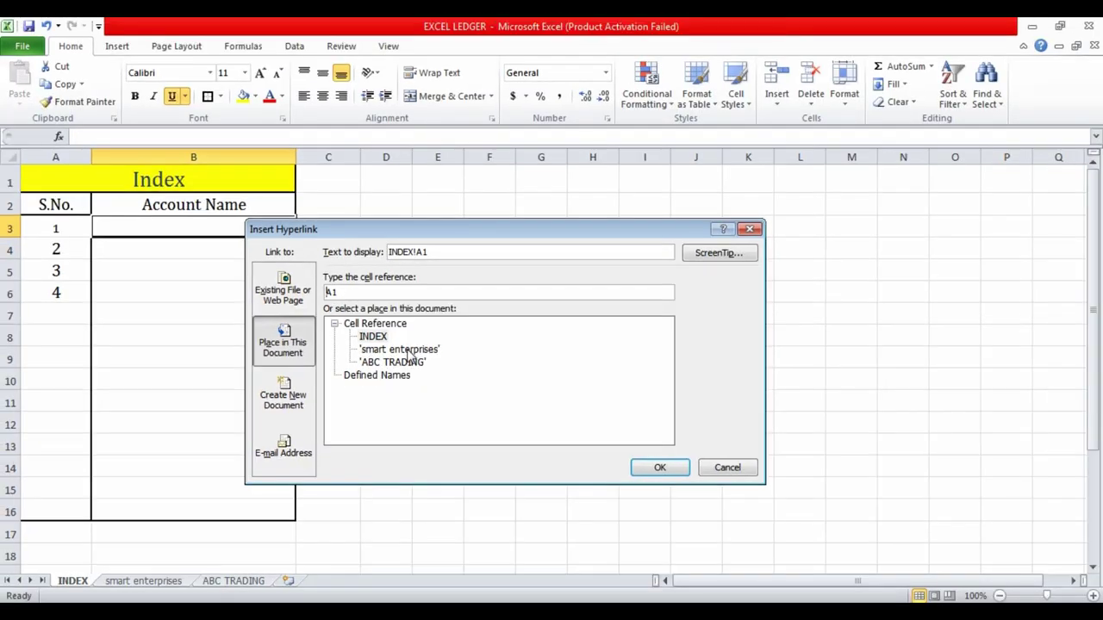
click(411, 350)
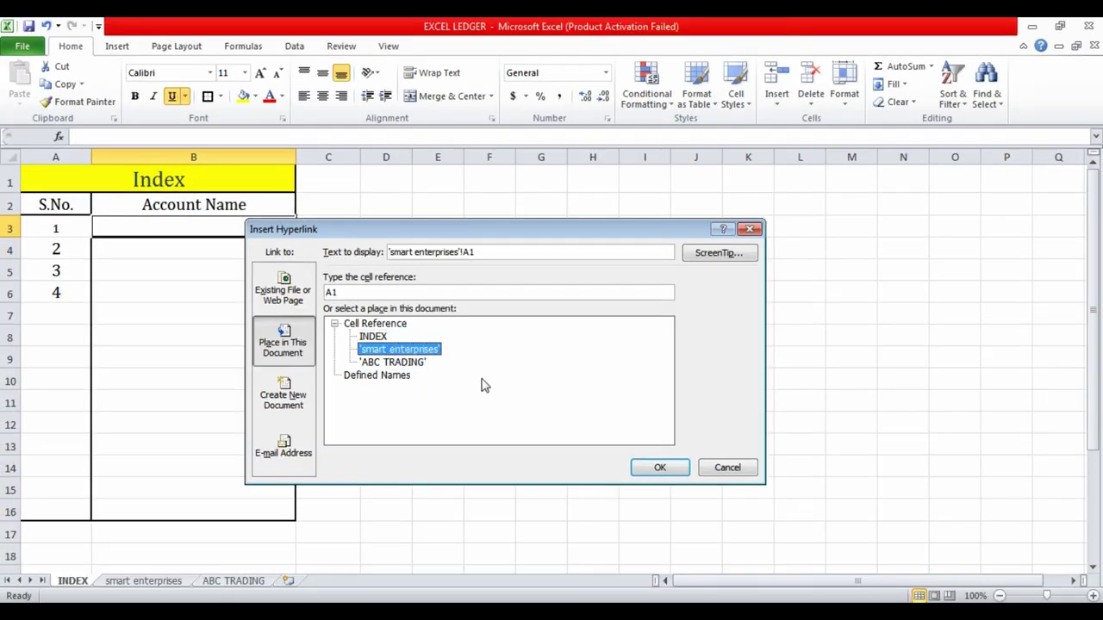
click(655, 468)
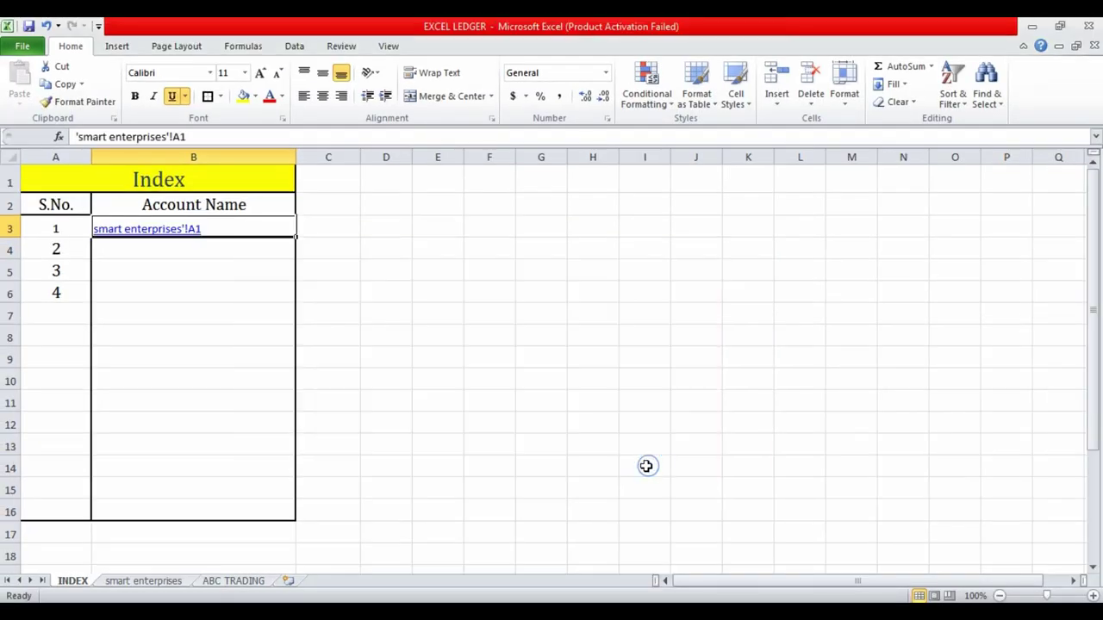
- Hyperlink cell B4 to the 'ABC TRADING' sheet in this workbook
right_click(155, 251)
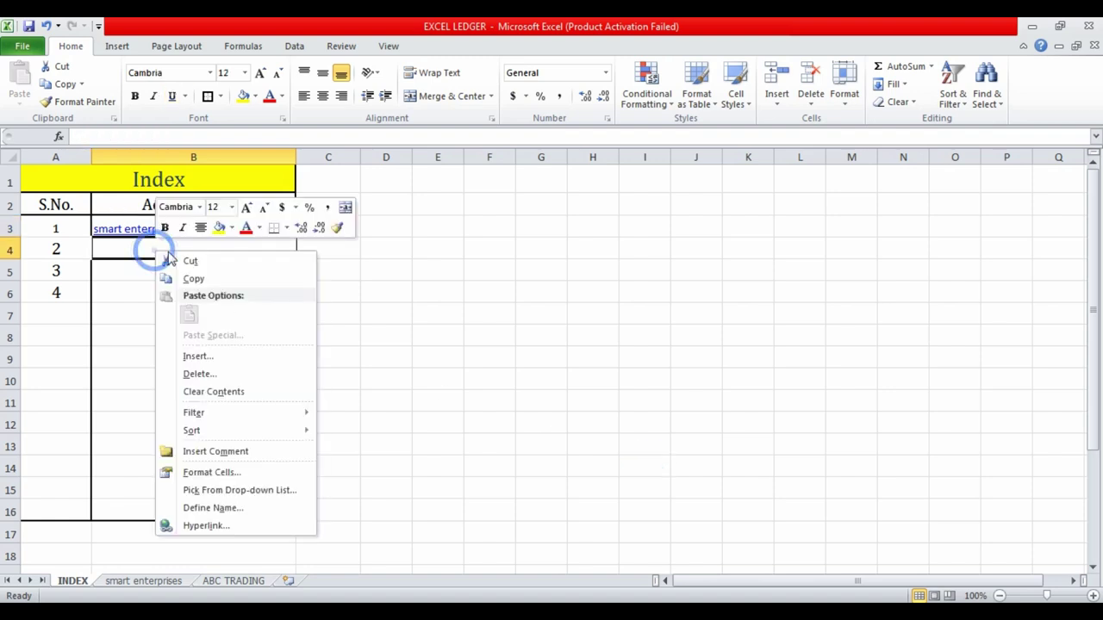
click(206, 526)
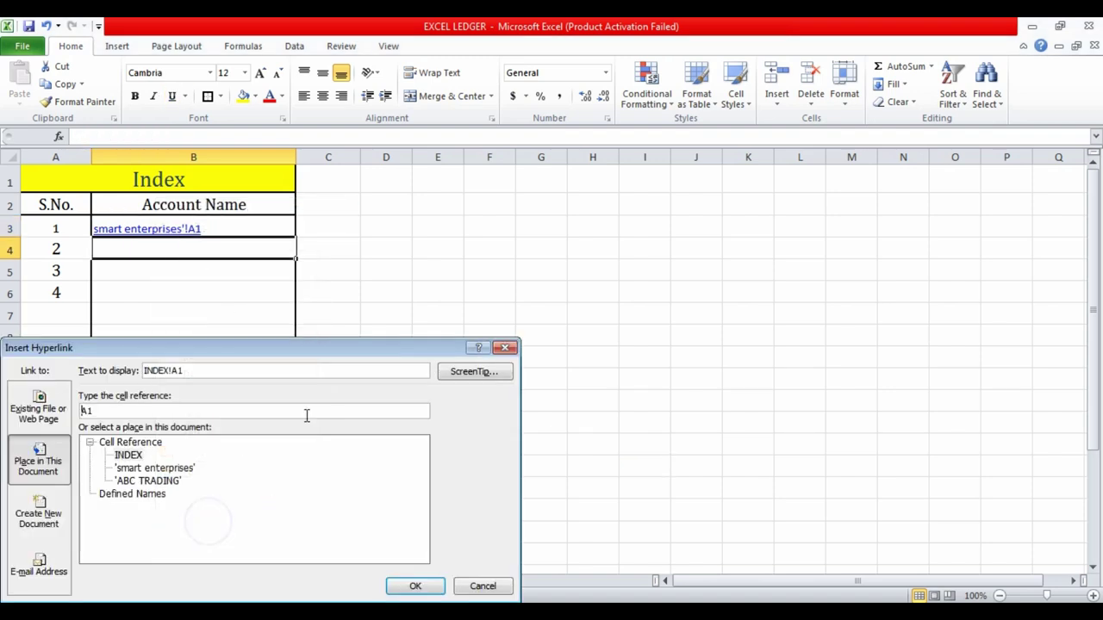
click(148, 481)
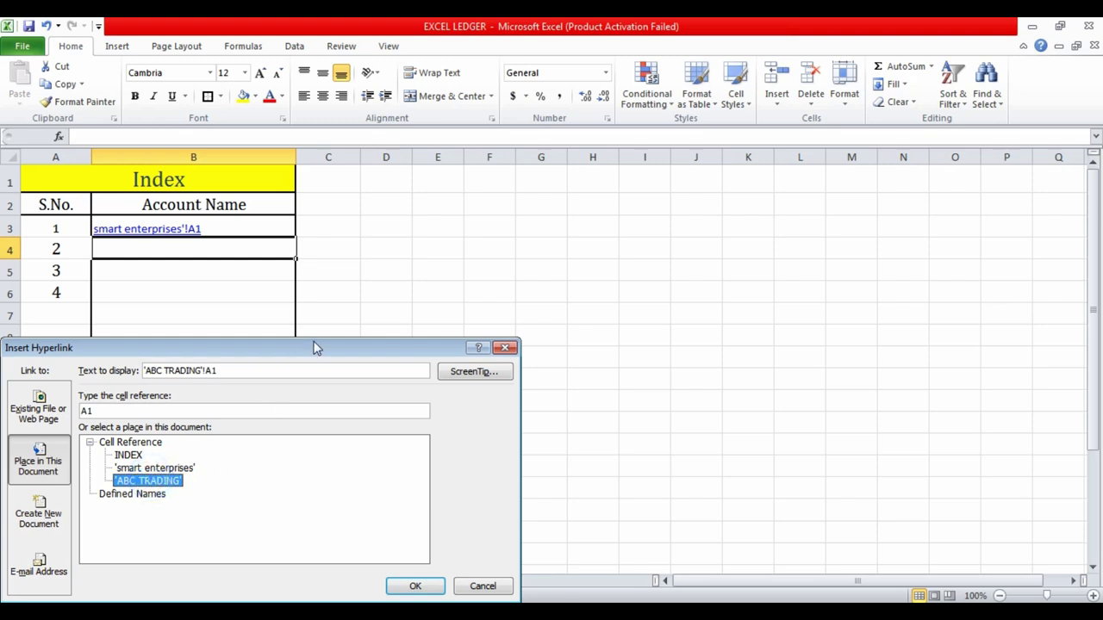
drag(316, 347, 430, 239)
click(528, 479)
click(448, 379)
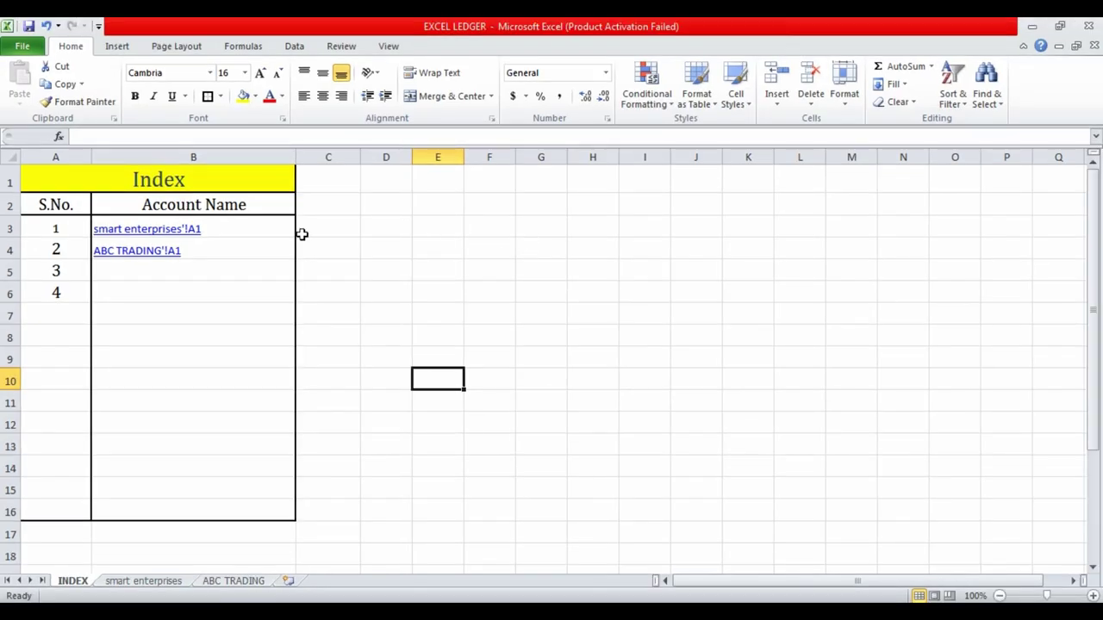
- Test the ABC TRADING and smart enterprises links, returning to INDEX each time
click(129, 256)
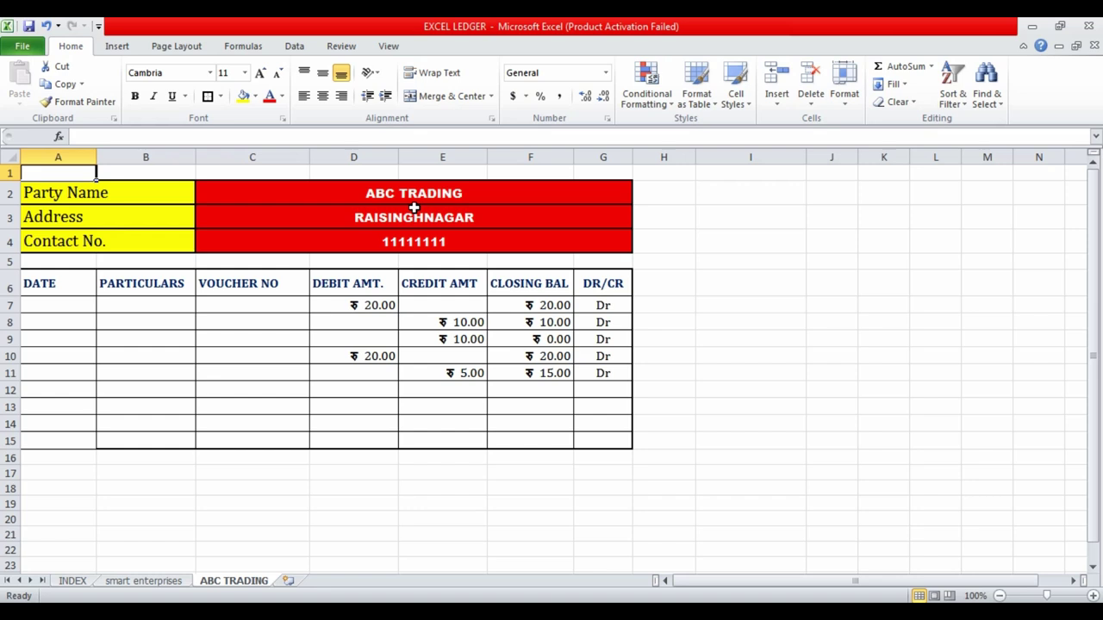
click(74, 582)
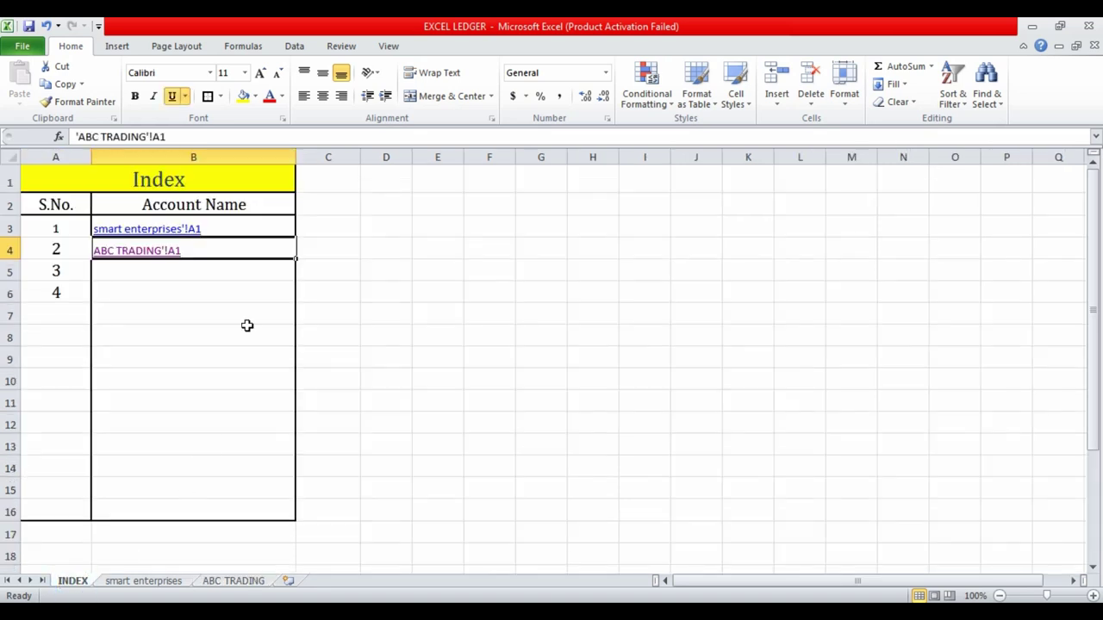
click(148, 231)
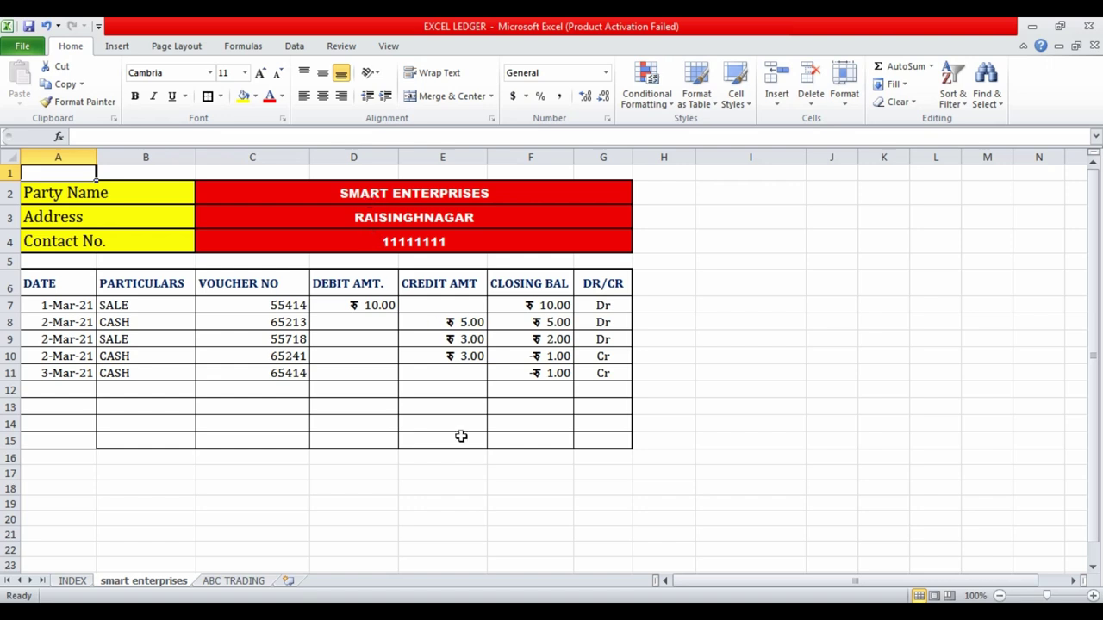
click(234, 580)
click(147, 580)
click(73, 581)
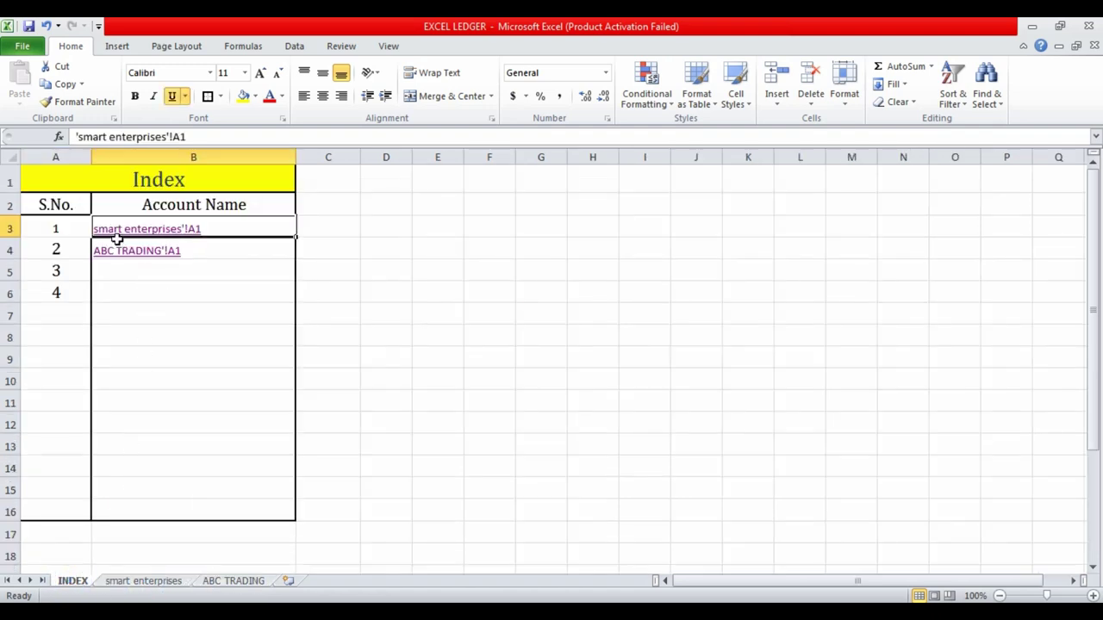
- Follow the ABC TRADING link again, pick cell I2, then move to smart enterprises
click(140, 256)
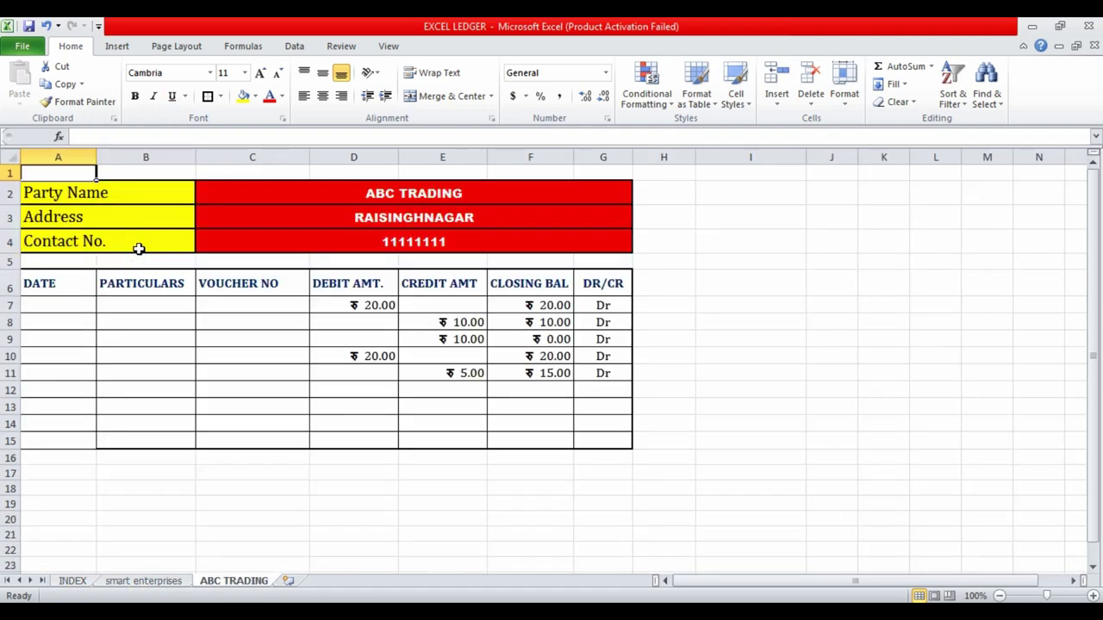
click(709, 313)
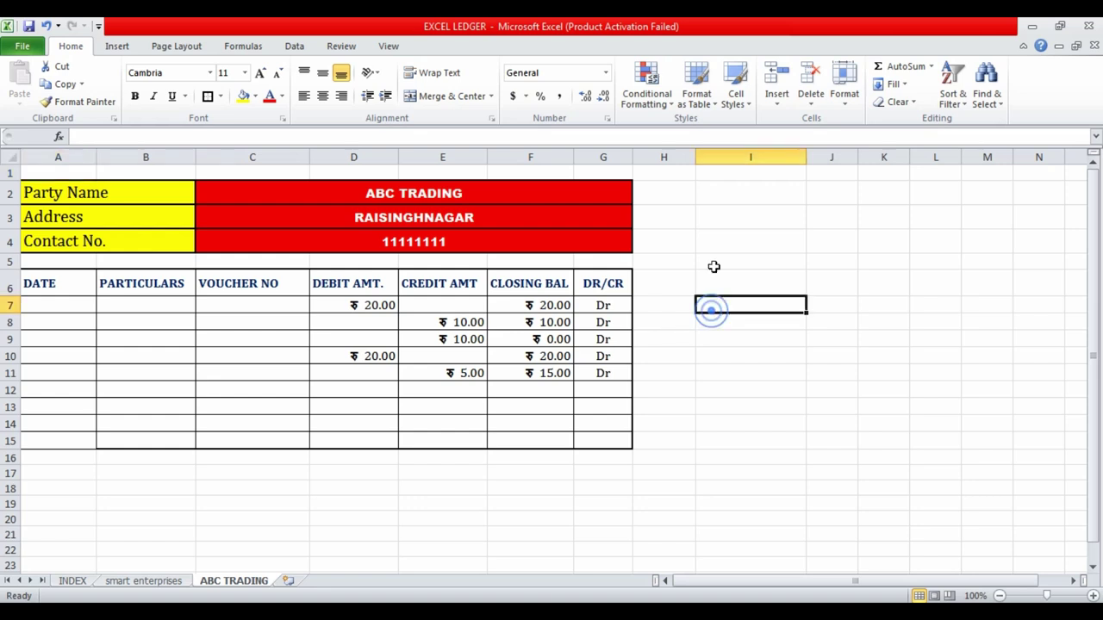
click(738, 197)
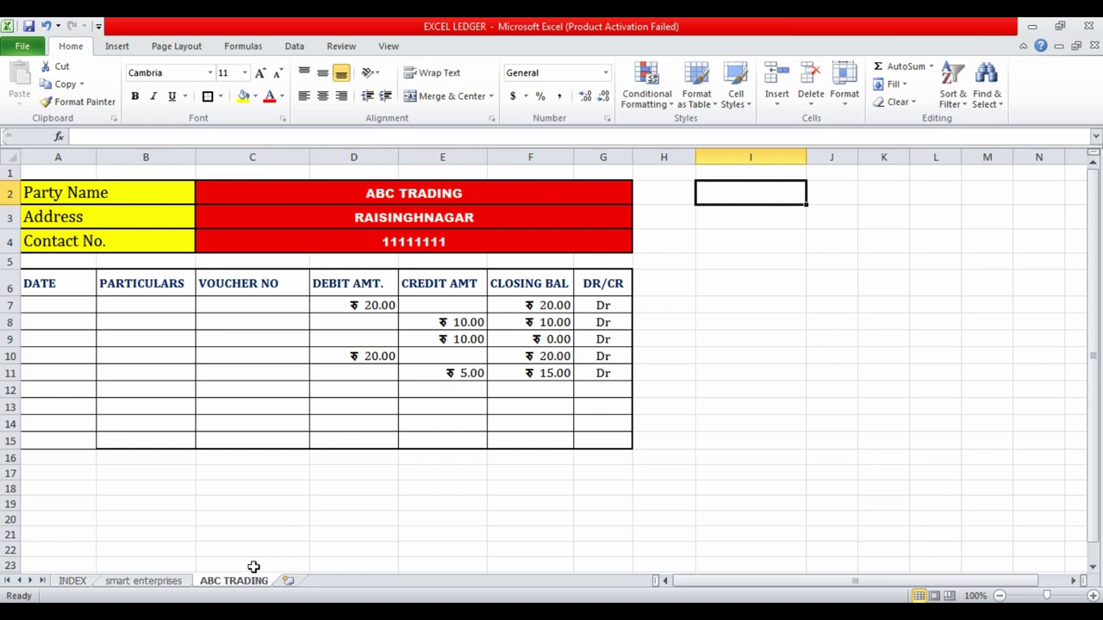
click(168, 582)
- Fill cell I2 yellow and merge I2:I3 with Merge & Center
click(787, 341)
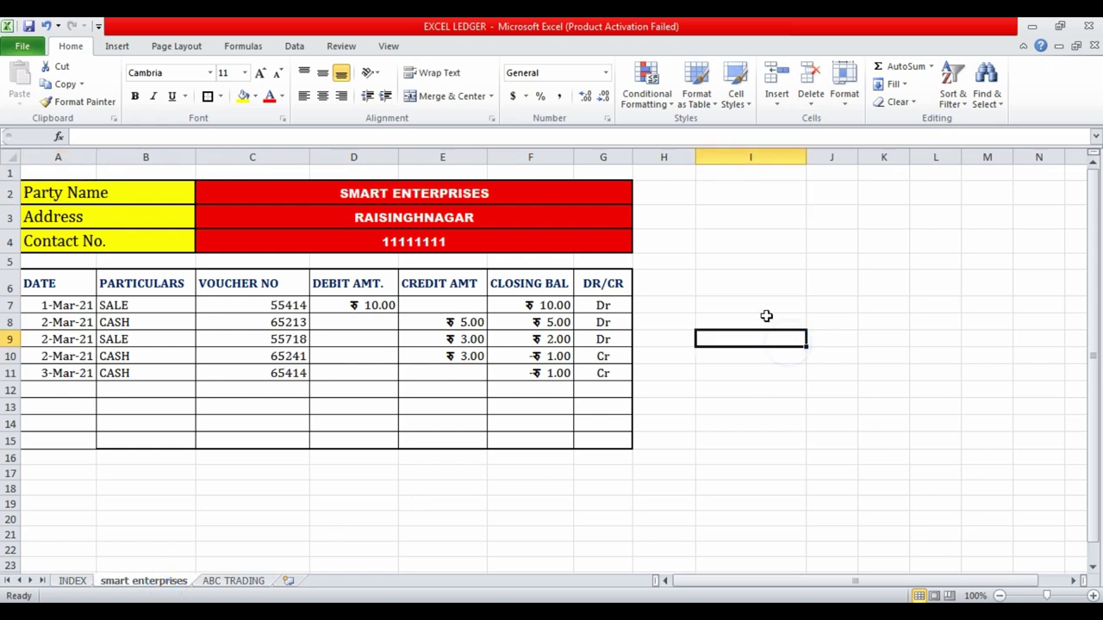
click(760, 196)
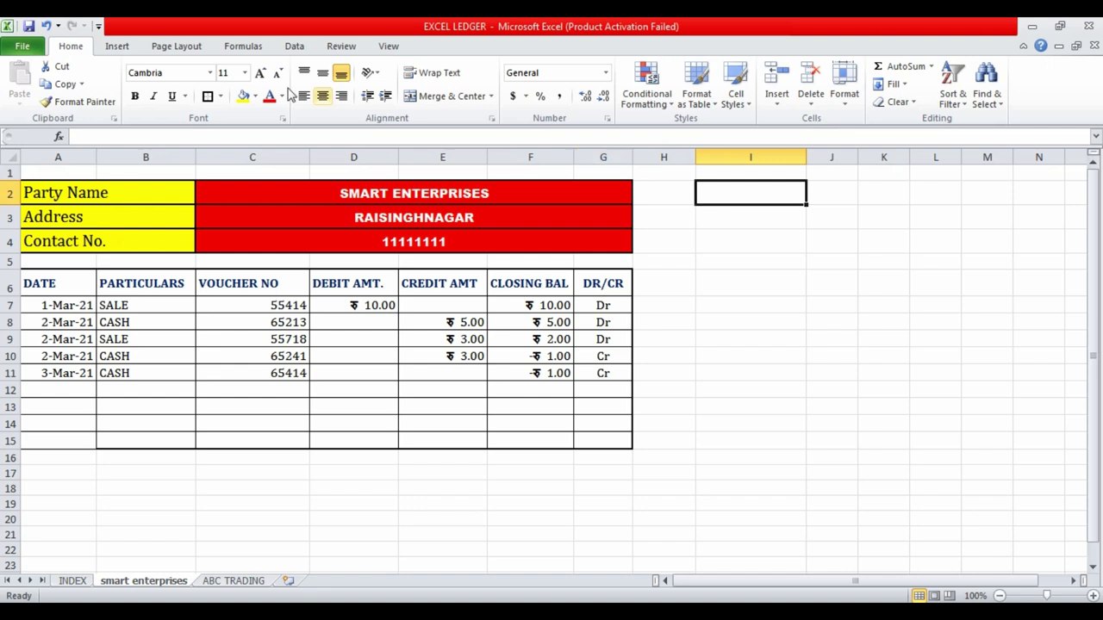
click(242, 96)
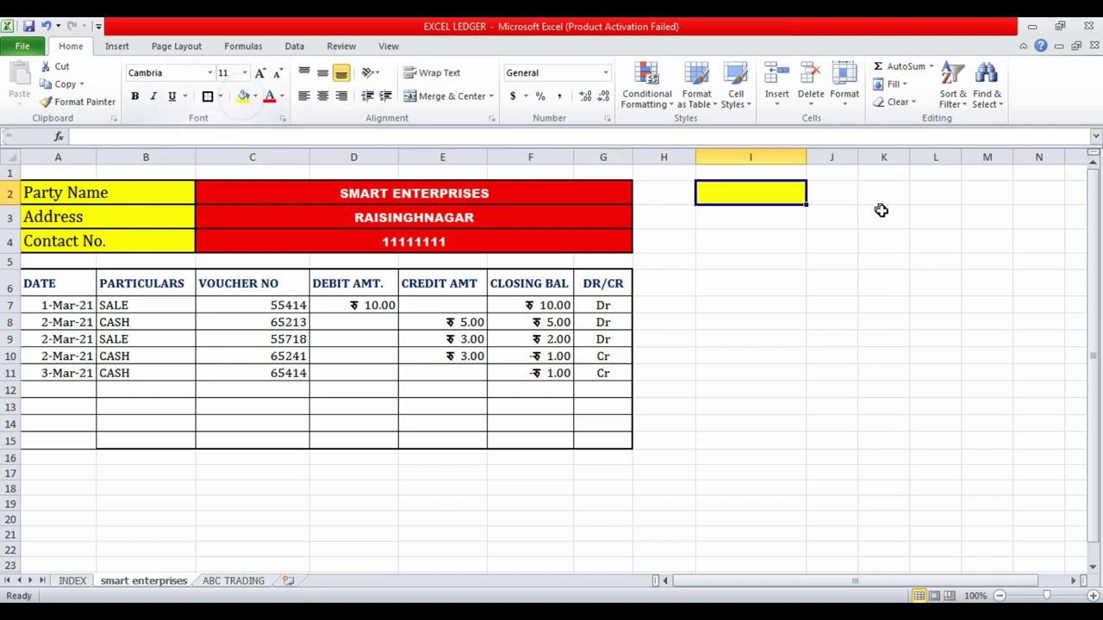
click(775, 222)
drag(763, 191, 767, 217)
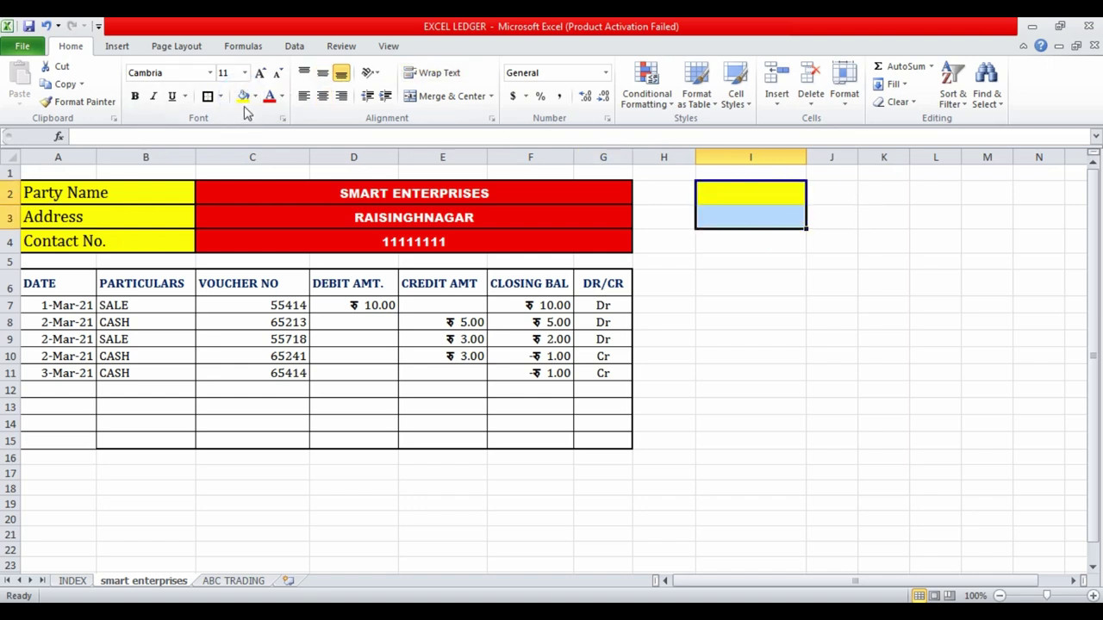
click(439, 96)
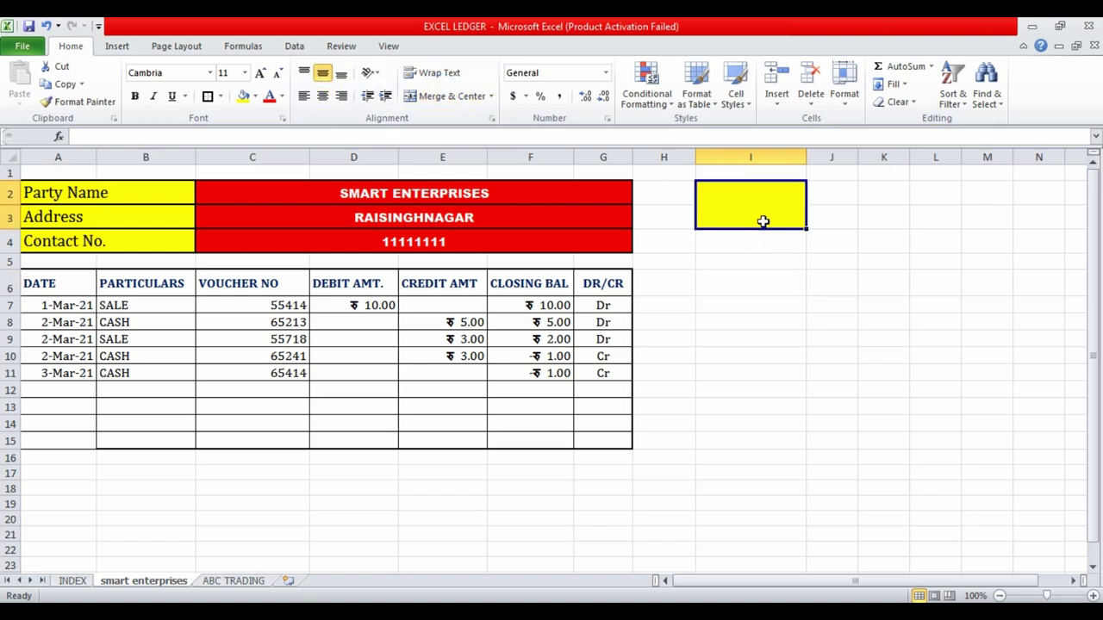
- Draw a rectangle over the merged I2:I3 cell and give it an orange shape style
click(116, 46)
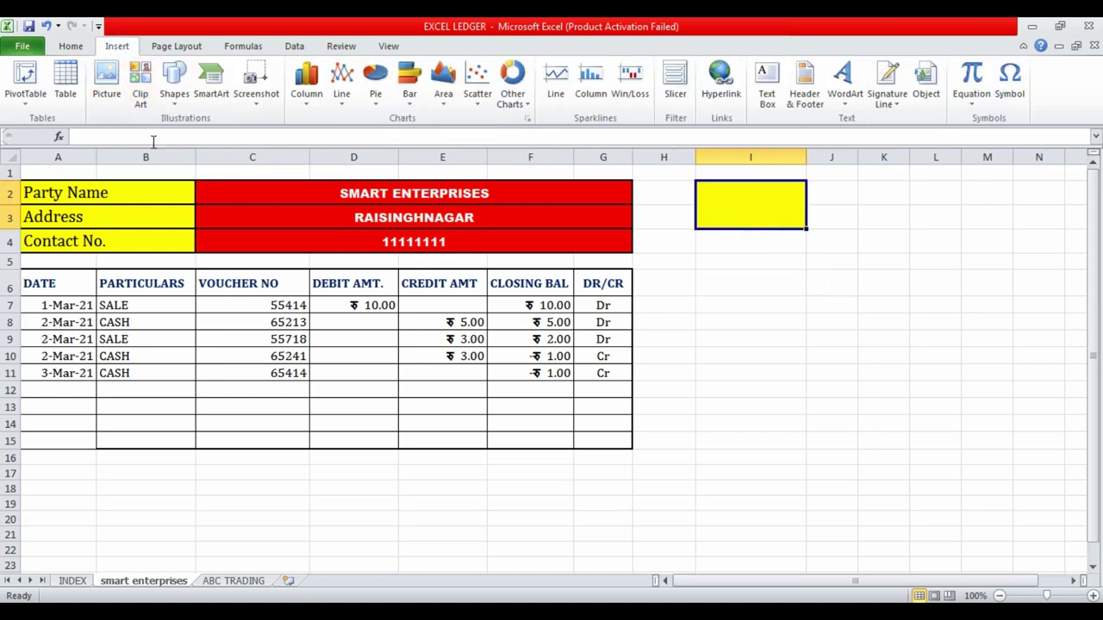
click(174, 90)
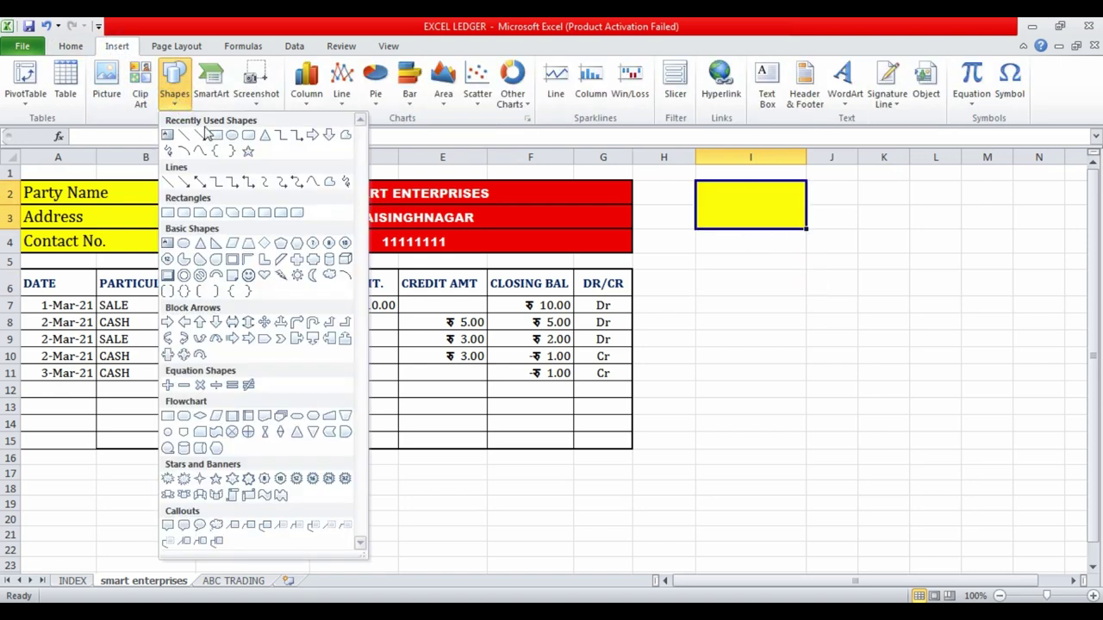
click(218, 138)
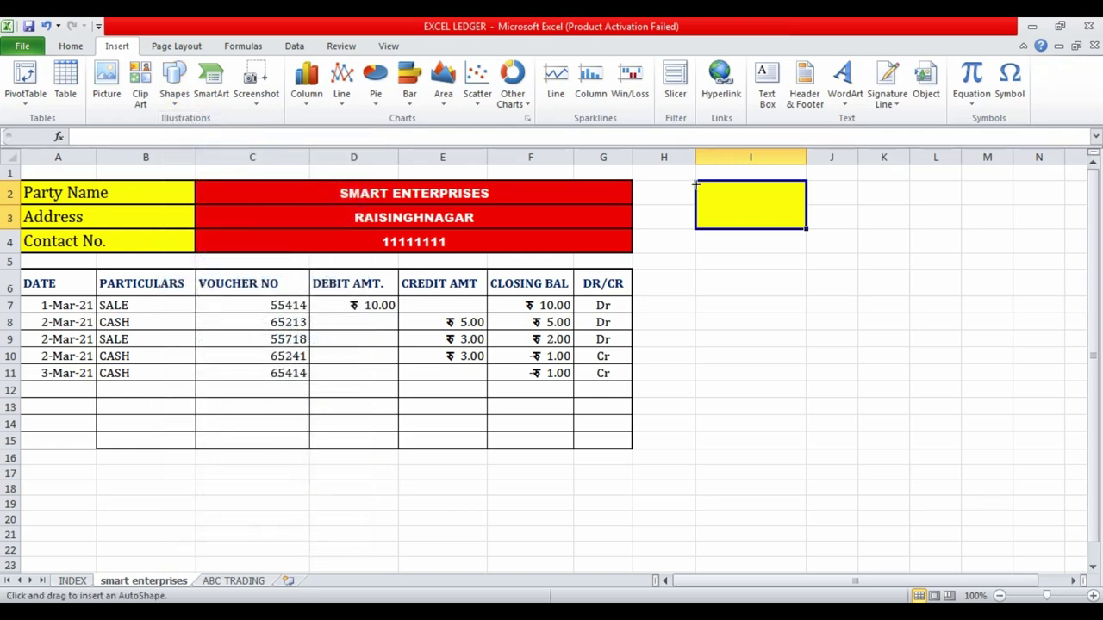
drag(697, 182, 806, 226)
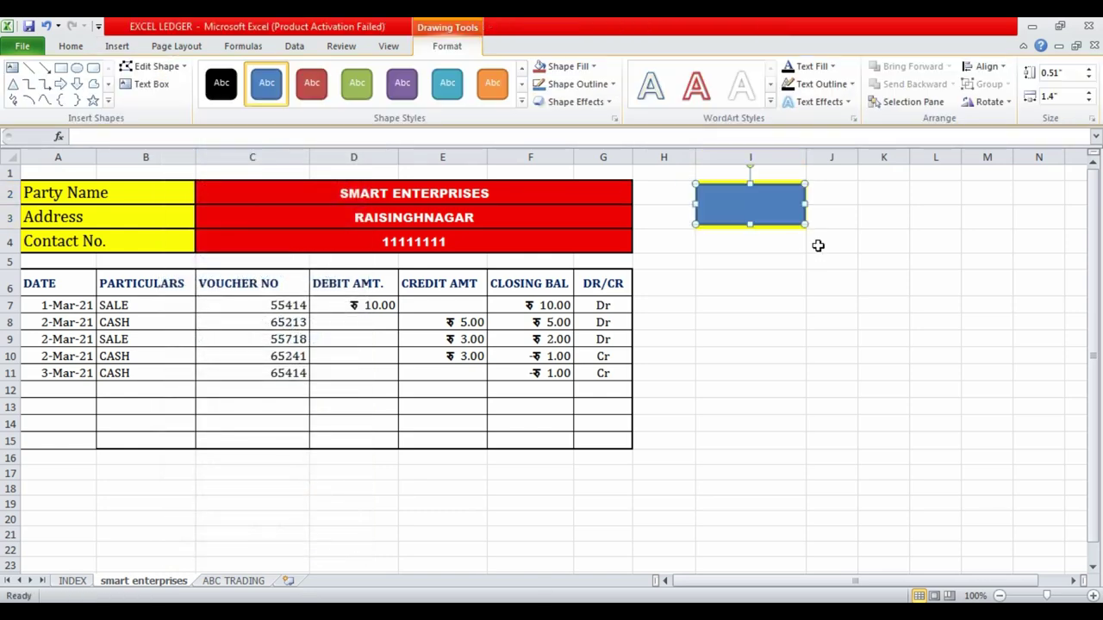
click(522, 101)
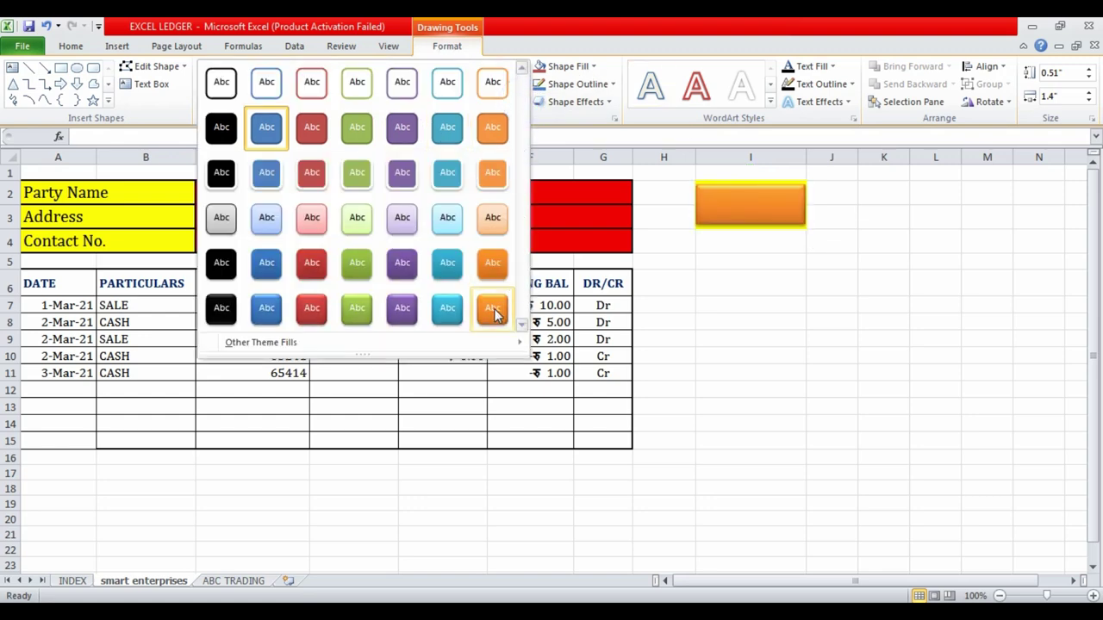
click(494, 312)
click(798, 317)
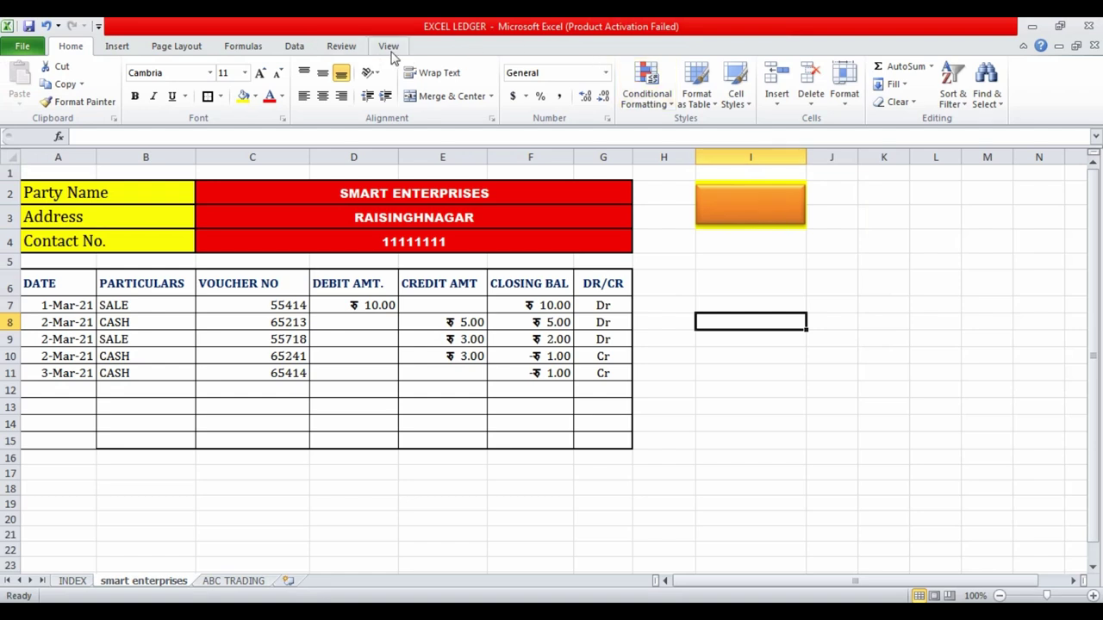
- Add the label INDEX inside the orange rectangle
click(758, 215)
click(454, 48)
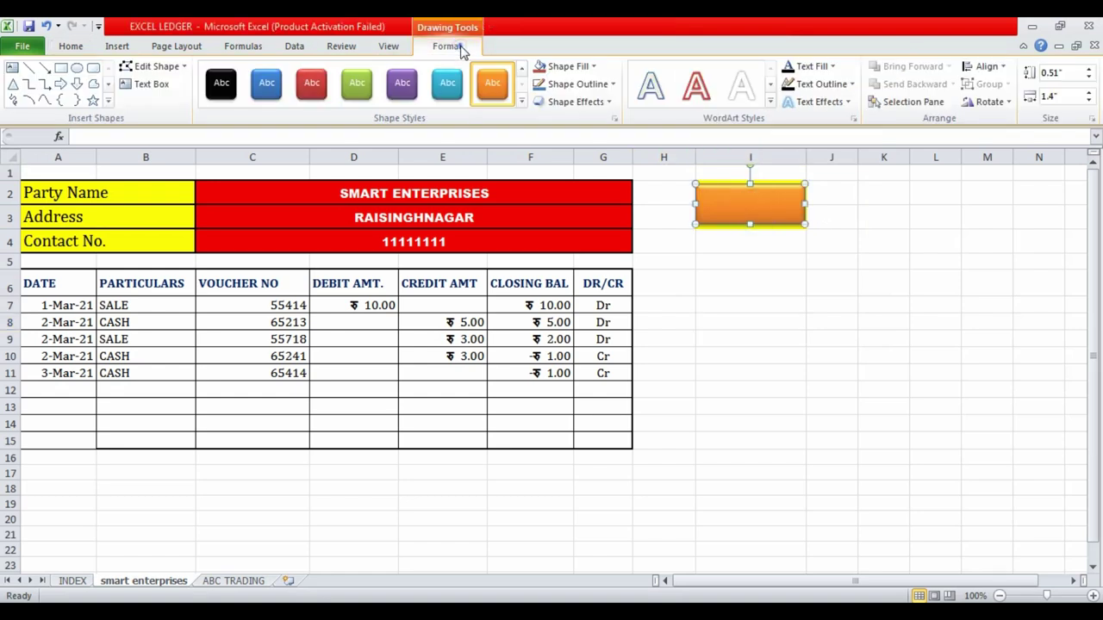
click(157, 86)
click(726, 216)
text(INDEX)
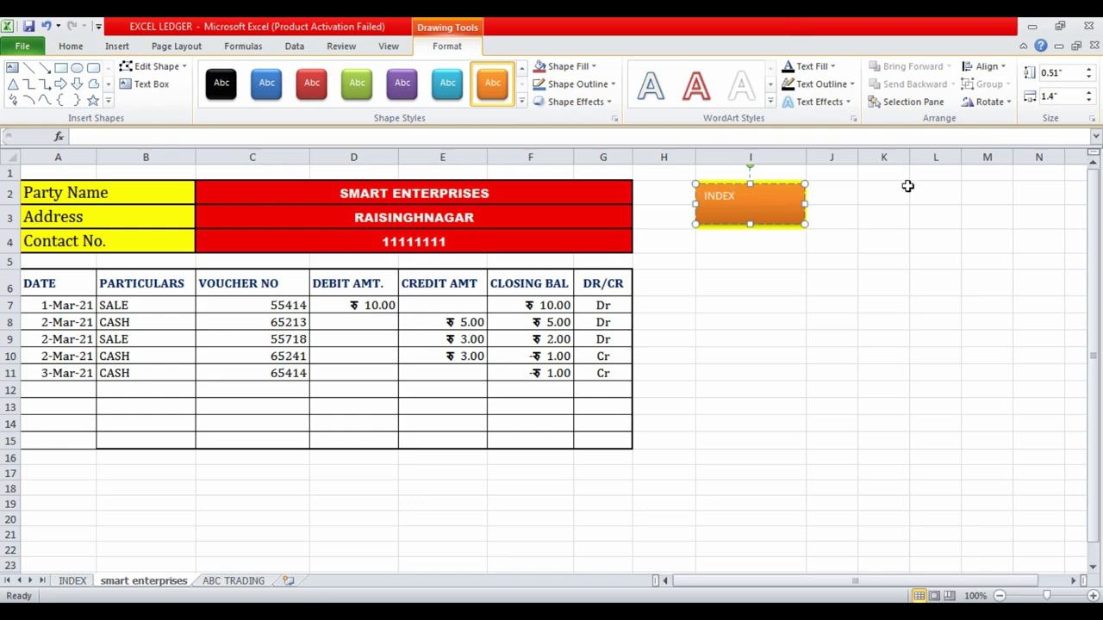
click(837, 276)
click(731, 205)
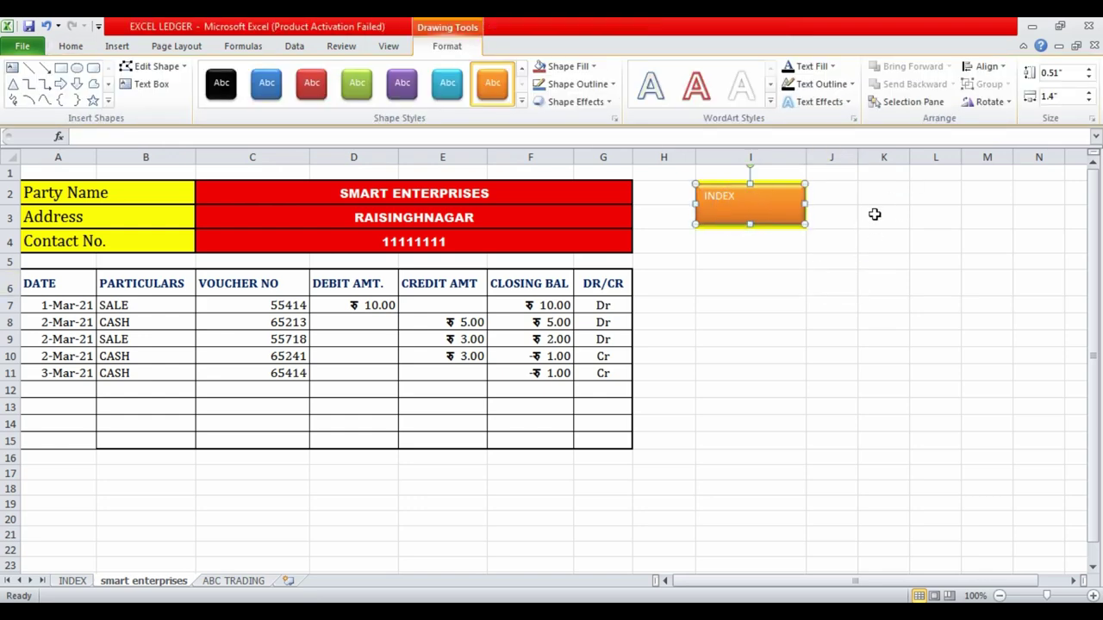
- Centre the INDEX label horizontally and vertically and enlarge it to size 20
double_click(729, 200)
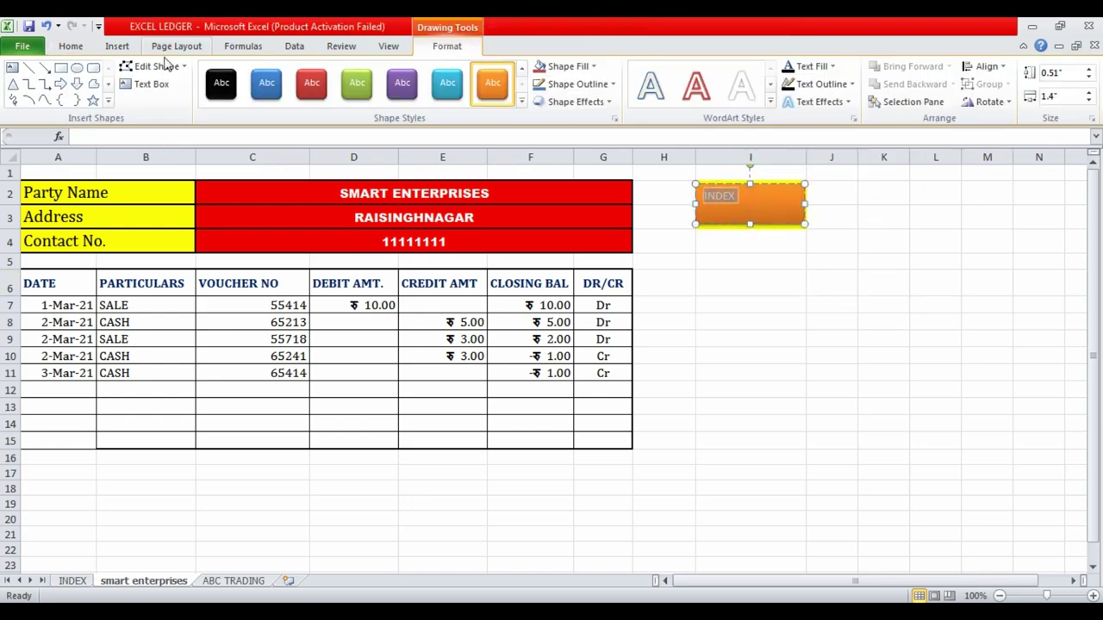
click(71, 46)
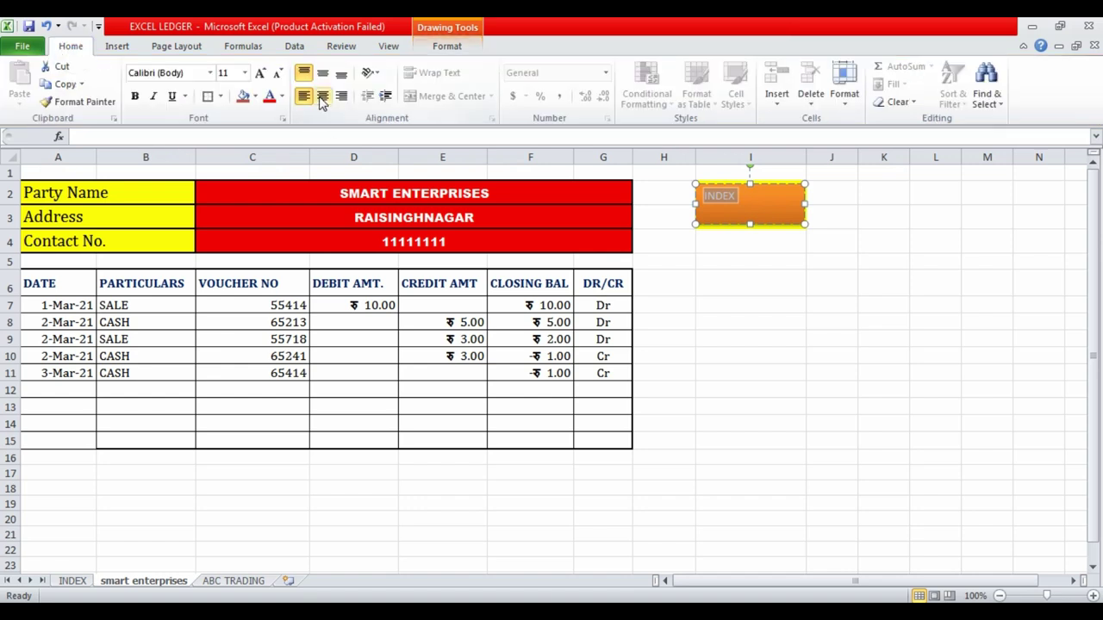
click(322, 96)
click(322, 74)
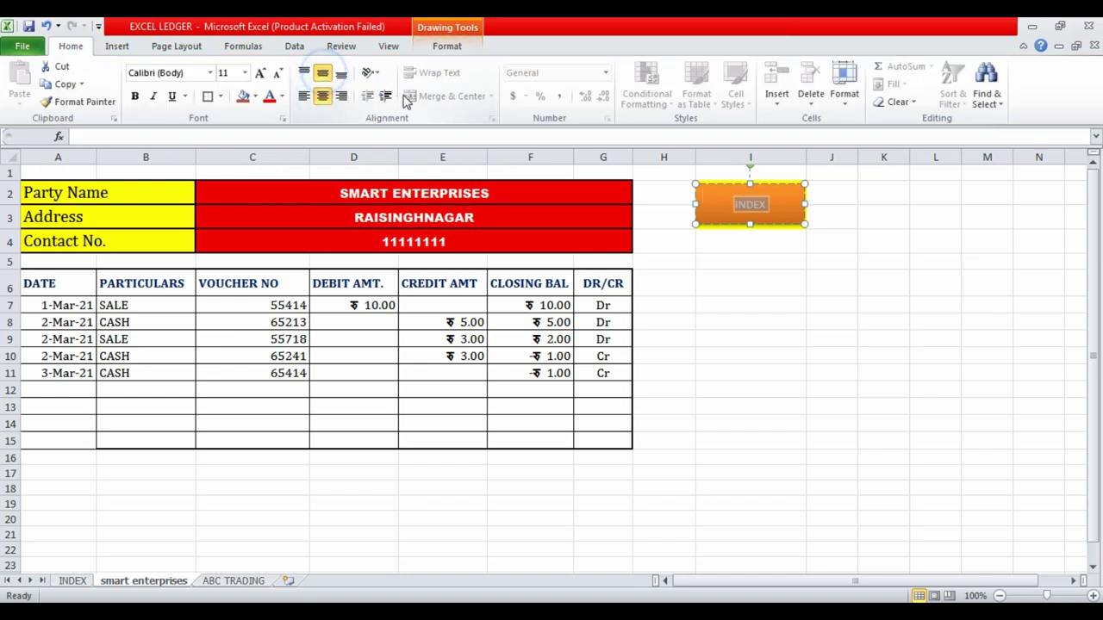
click(259, 73)
click(259, 73)
click(258, 73)
click(259, 73)
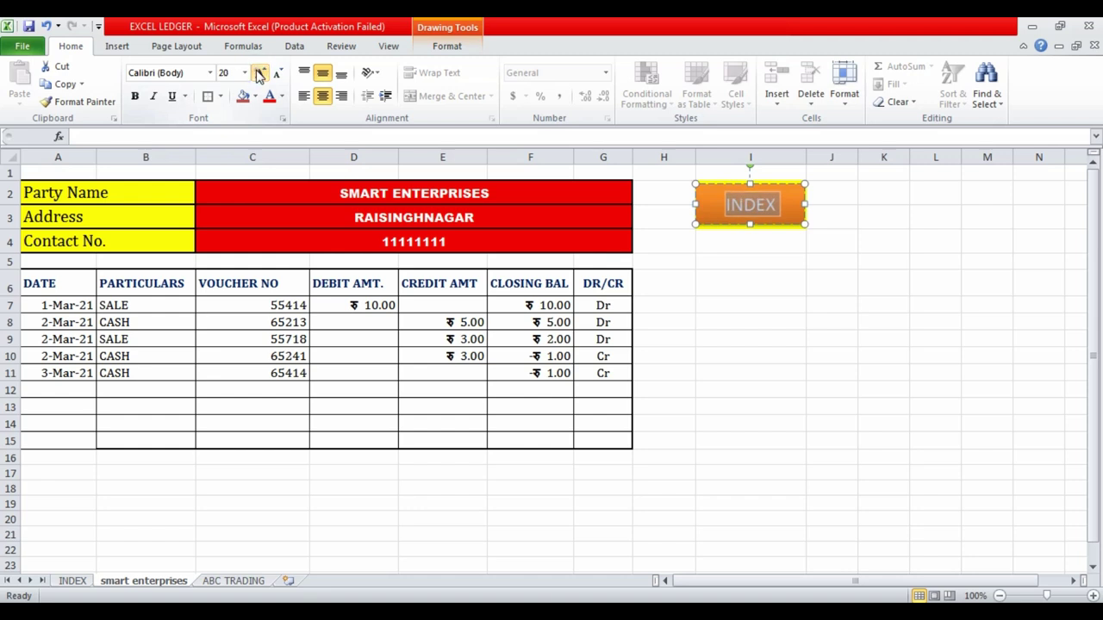
click(258, 73)
click(259, 74)
click(749, 280)
click(907, 243)
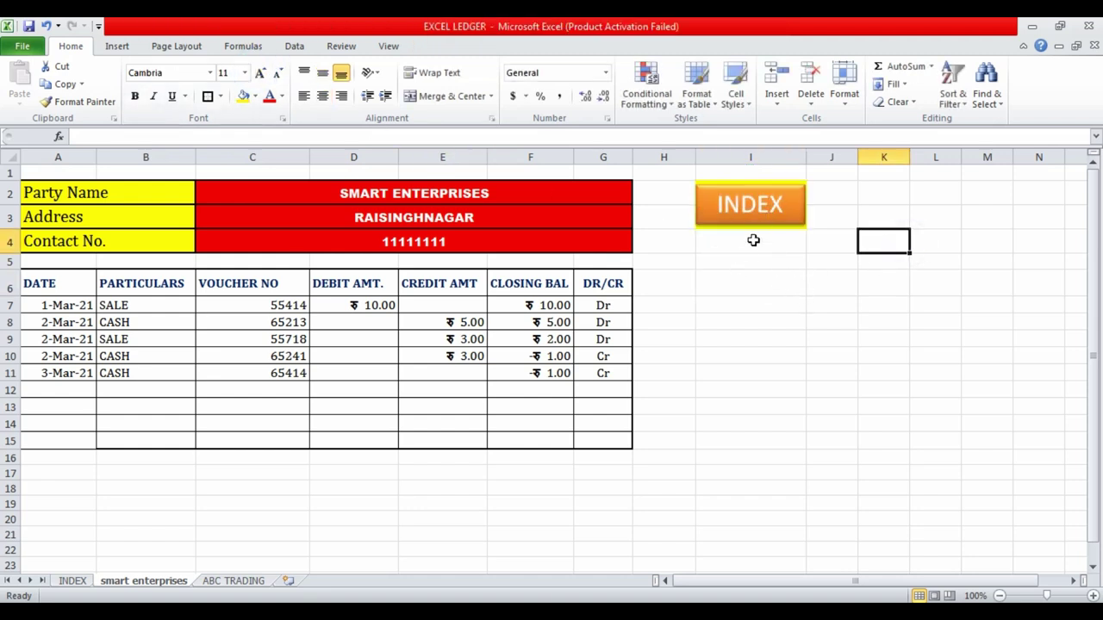
click(792, 207)
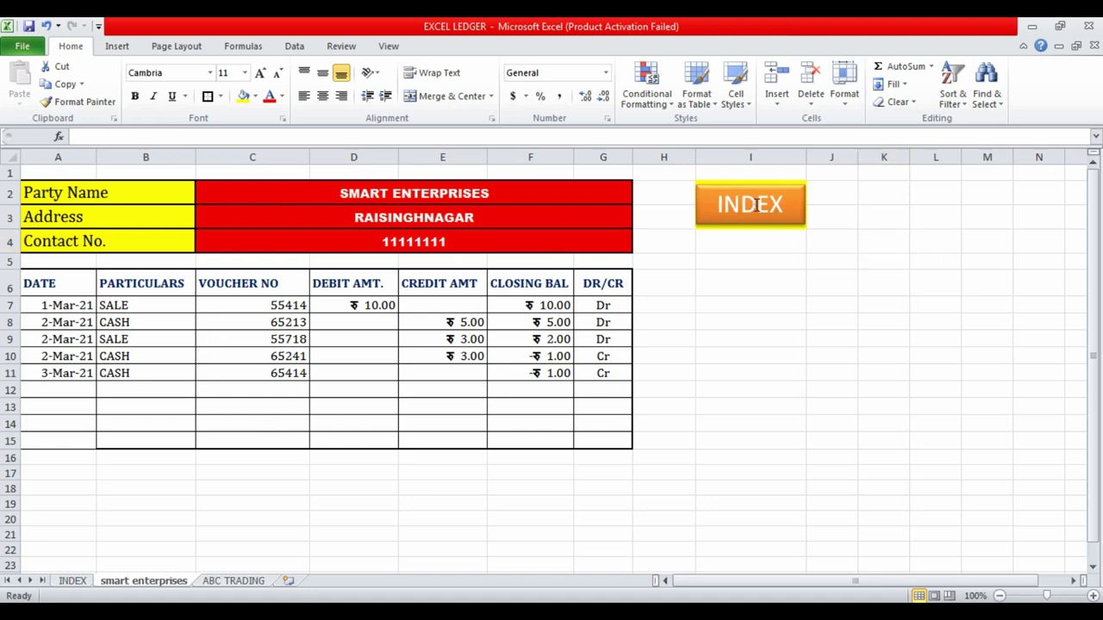
- Check the INDEX sheet, then return and reselect the orange INDEX shape
click(73, 581)
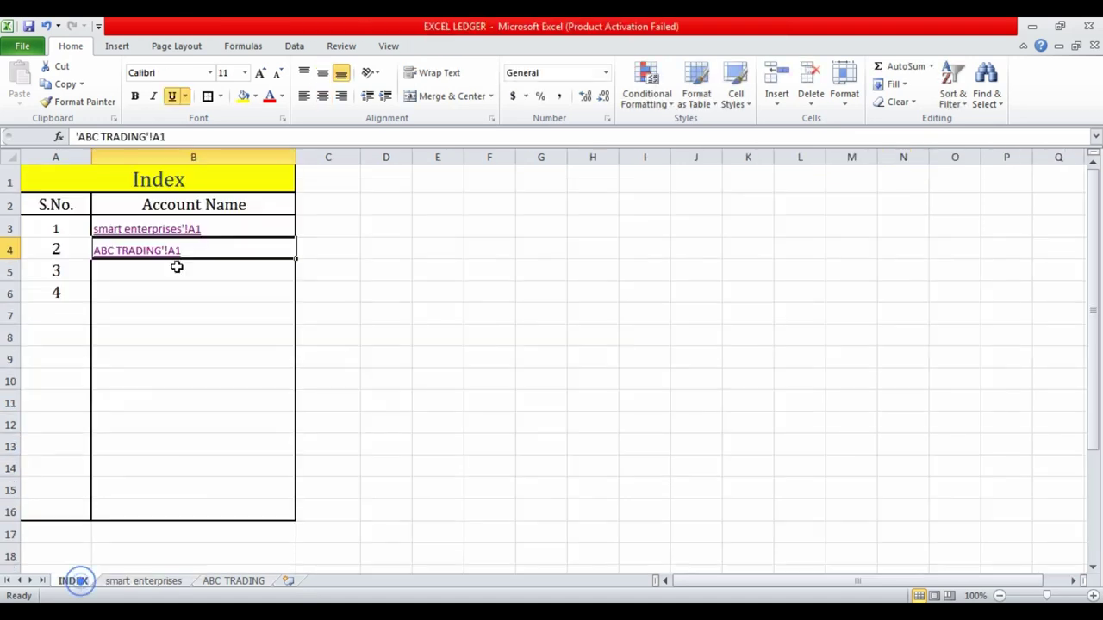
click(143, 581)
click(676, 393)
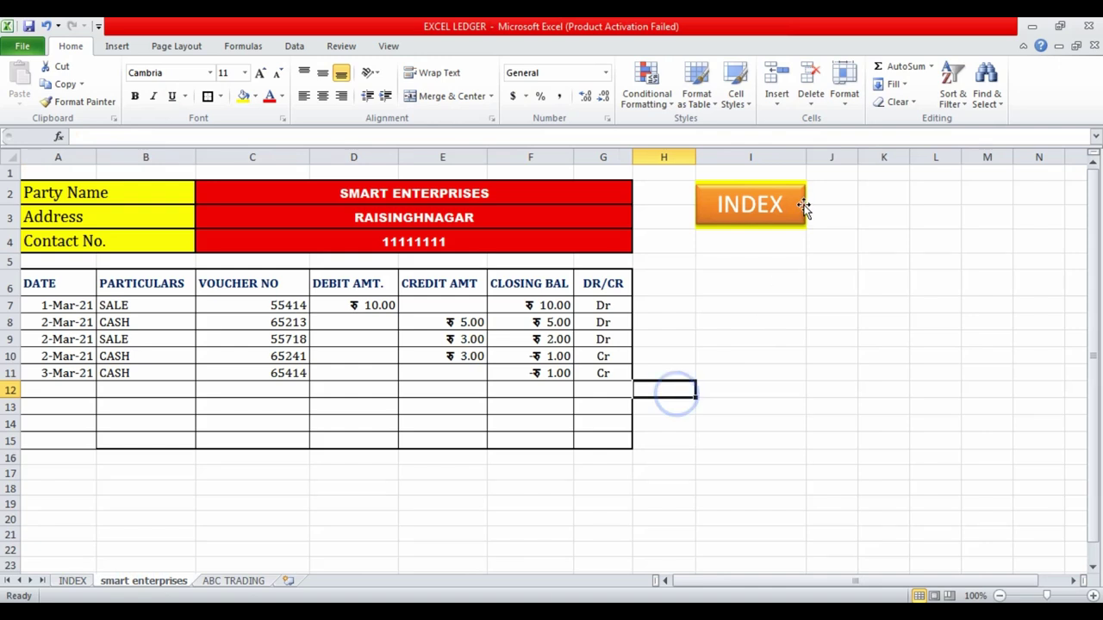
click(770, 204)
right_click(769, 204)
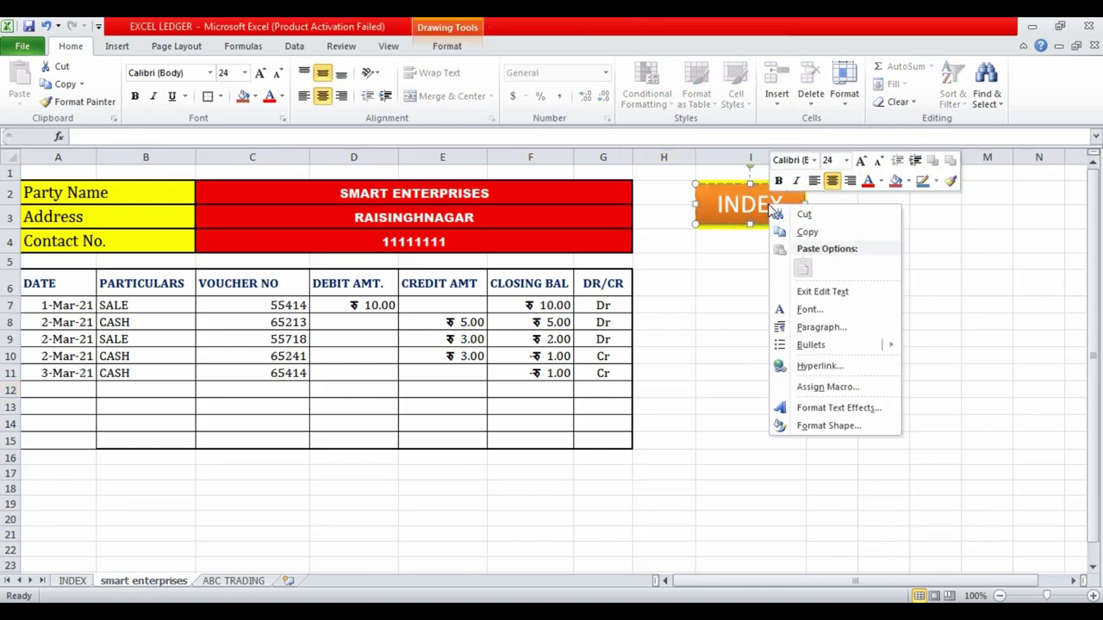
click(716, 284)
key(Escape)
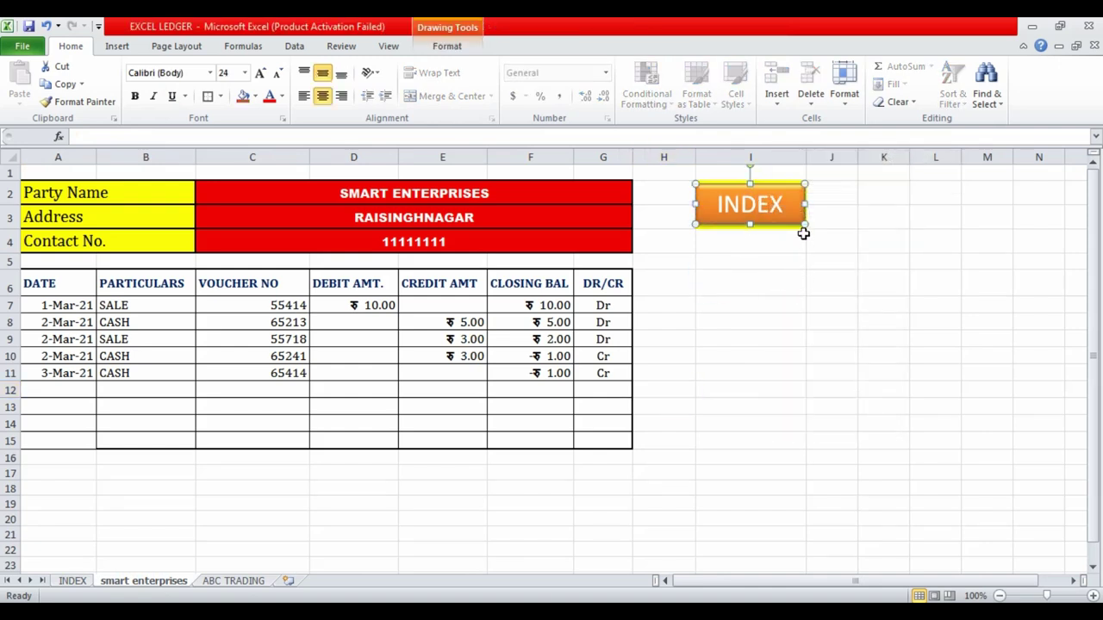
key(Escape)
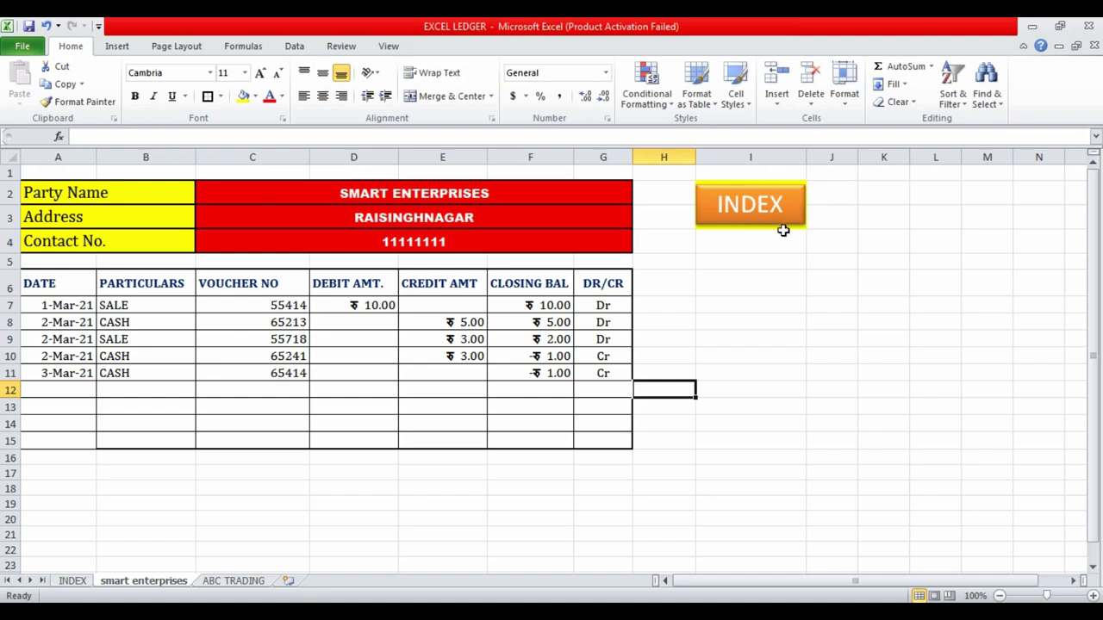
- Hyperlink the INDEX shape to the INDEX sheet and test the link
click(766, 209)
right_click(765, 211)
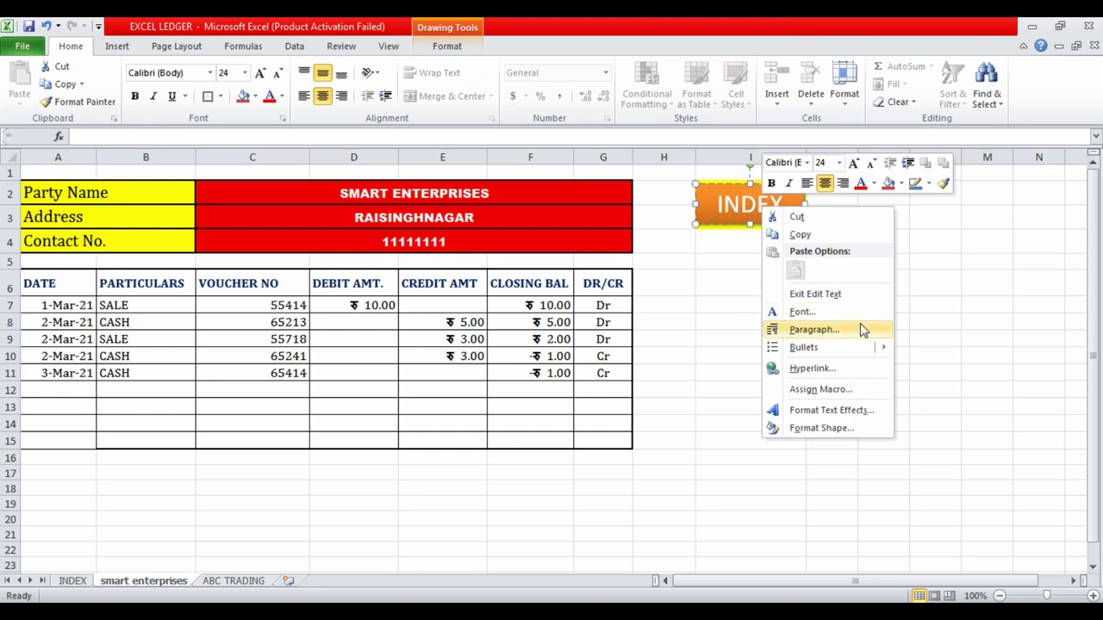
click(853, 372)
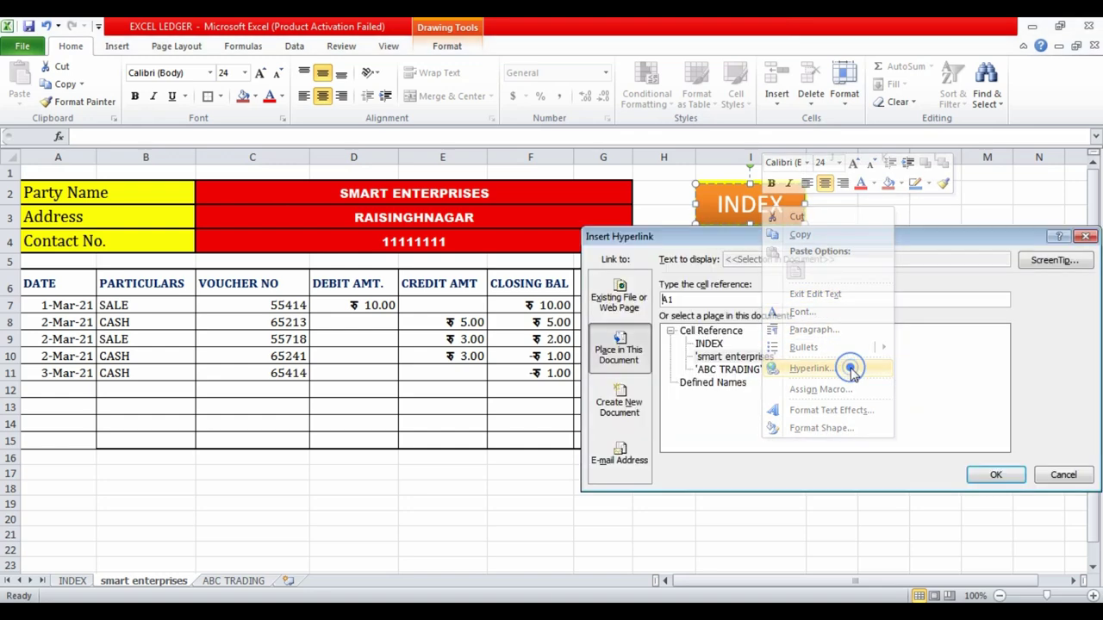
click(711, 344)
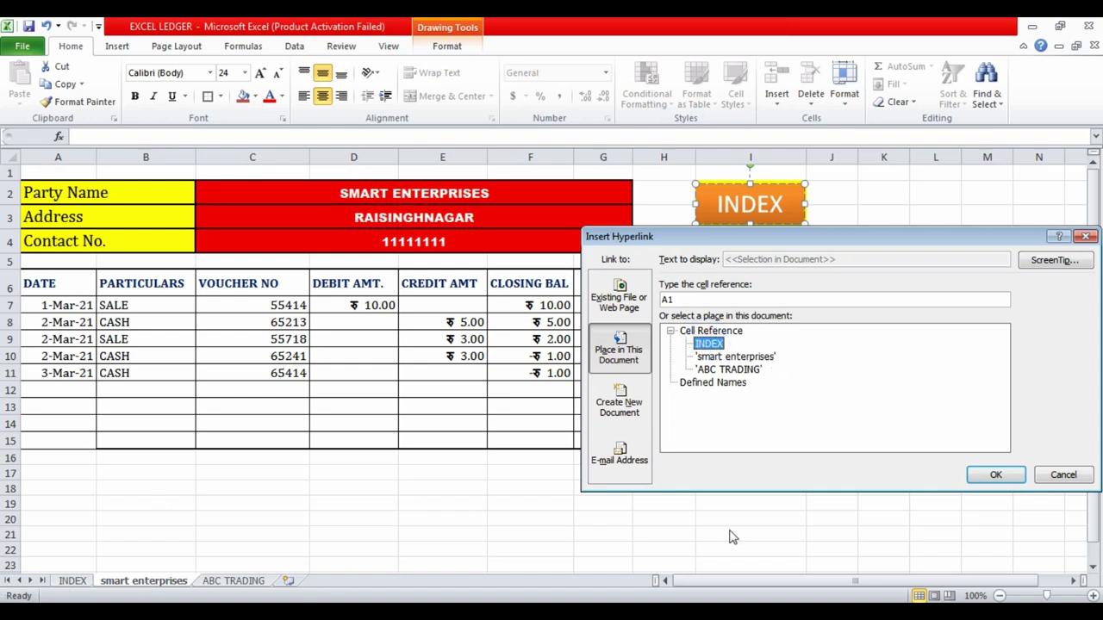
click(997, 475)
click(784, 440)
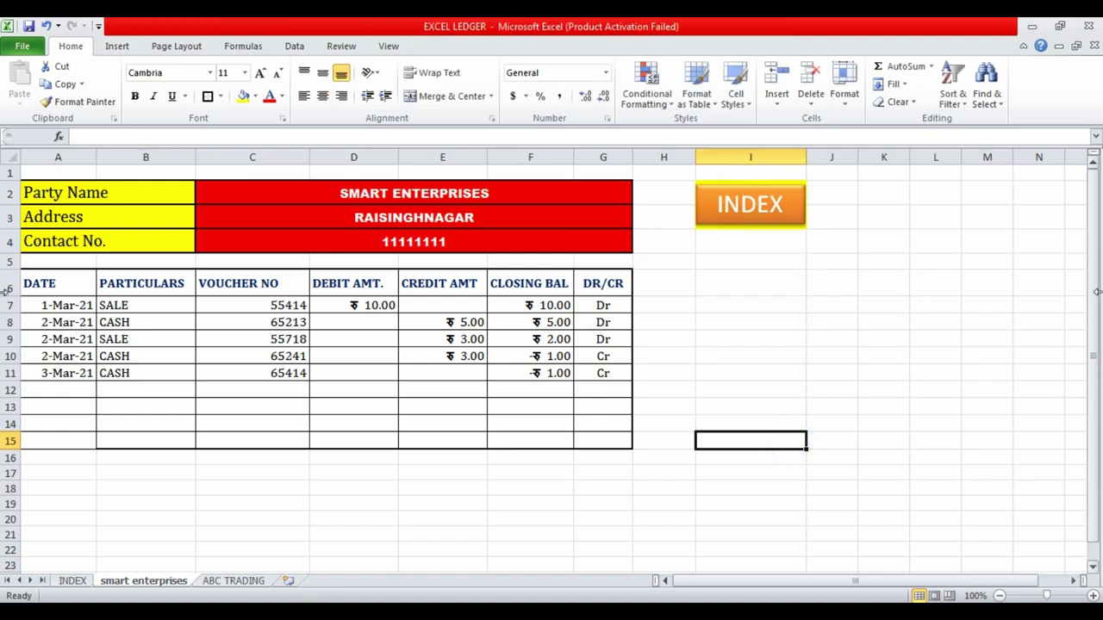
click(759, 212)
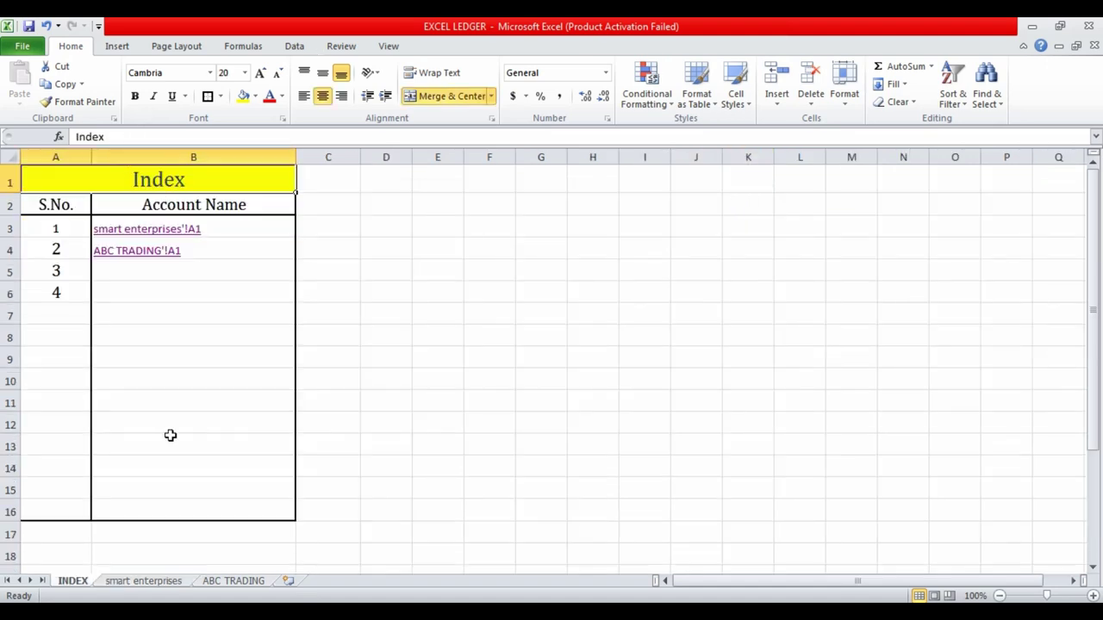
click(152, 579)
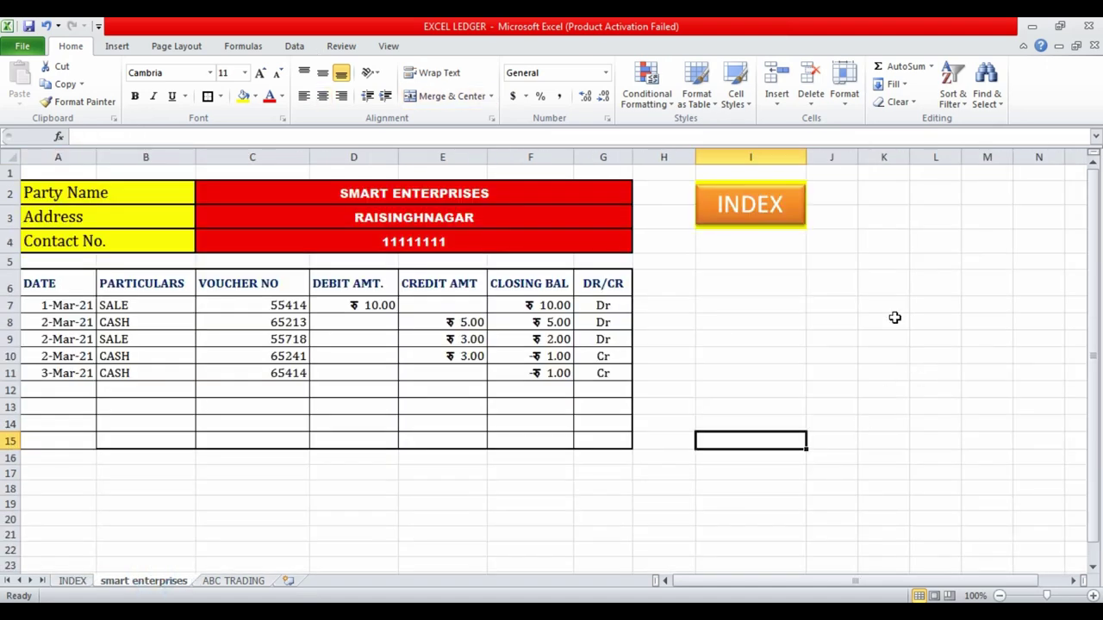
- Copy the cell block holding the INDEX button and paste it into ABC TRADING
mouse_move(892, 315)
mouse_down()
mouse_move(703, 197)
mouse_move(702, 172)
mouse_up()
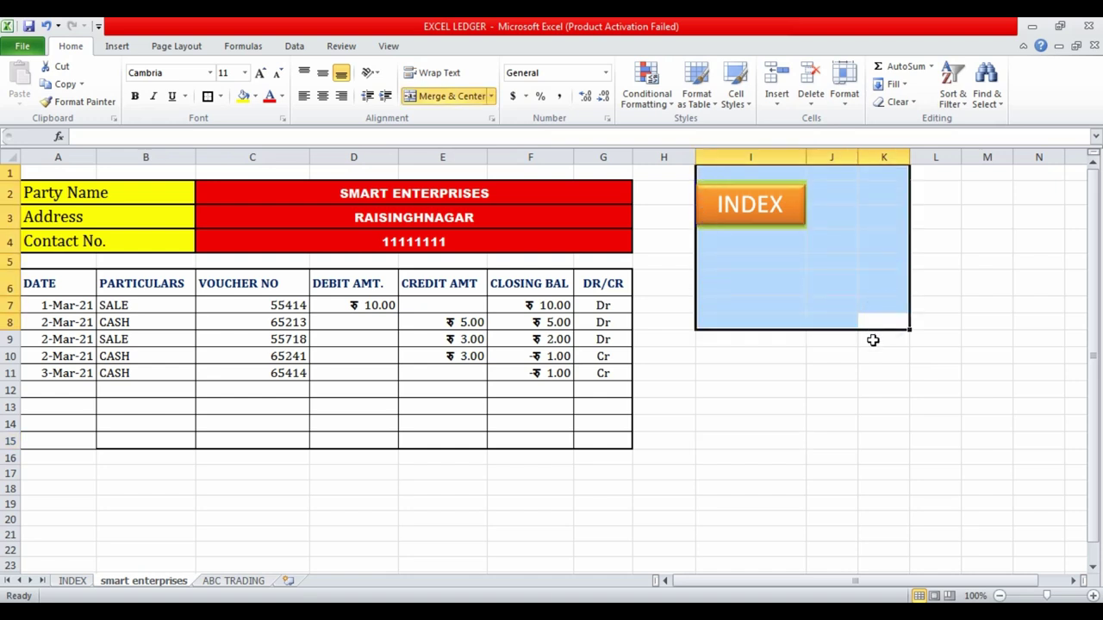
key(ctrl+c)
click(241, 580)
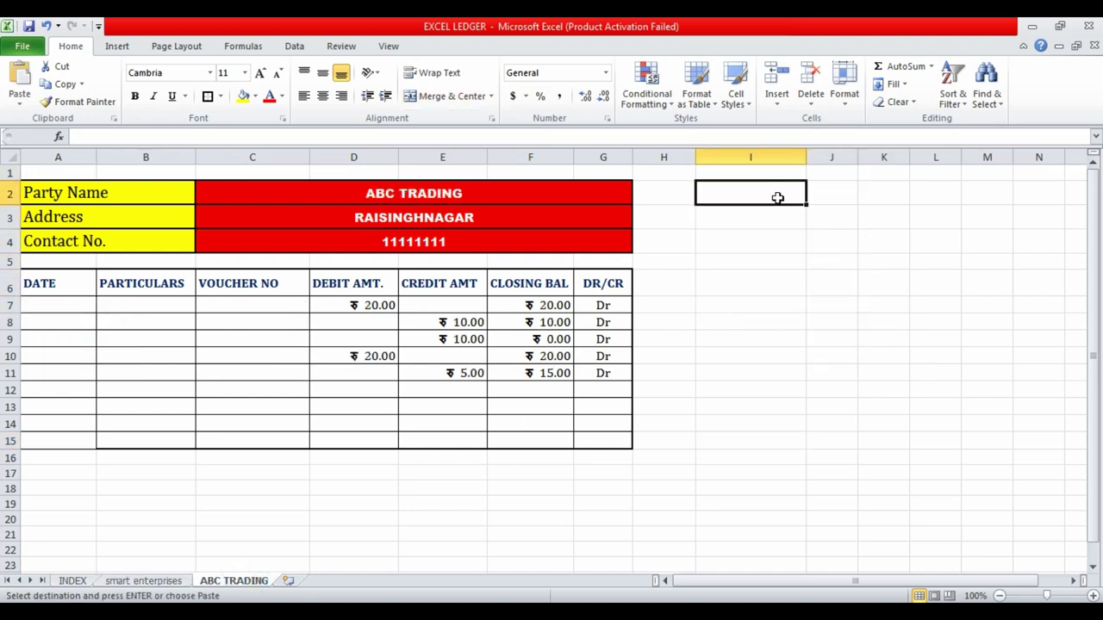
key(ctrl+v)
click(803, 362)
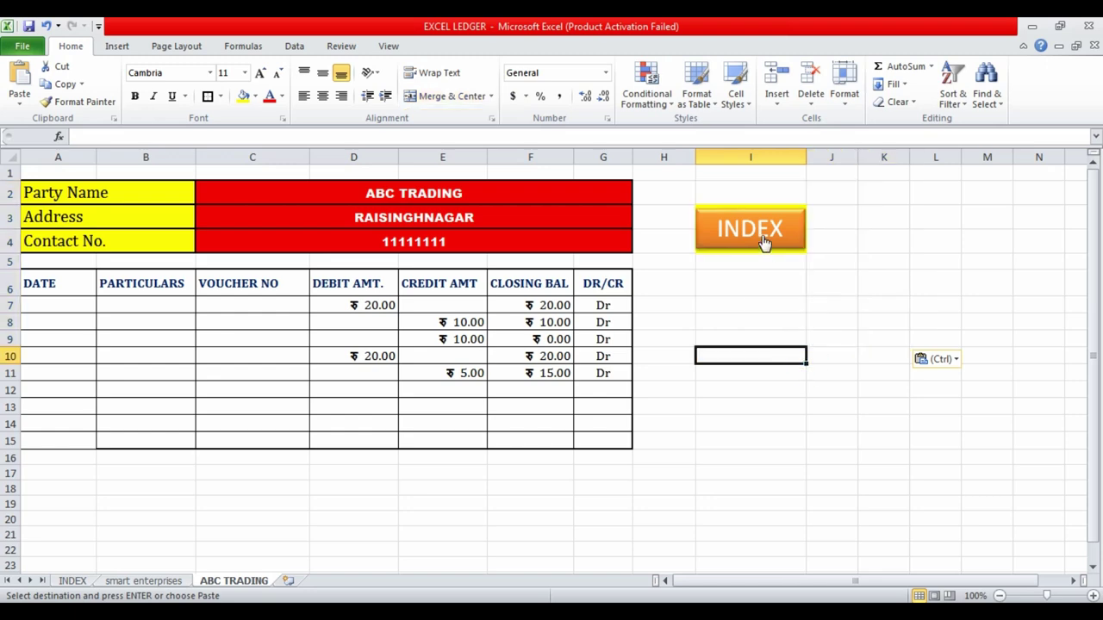
- Test the pasted INDEX button and the Index link back to ABC TRADING
click(762, 240)
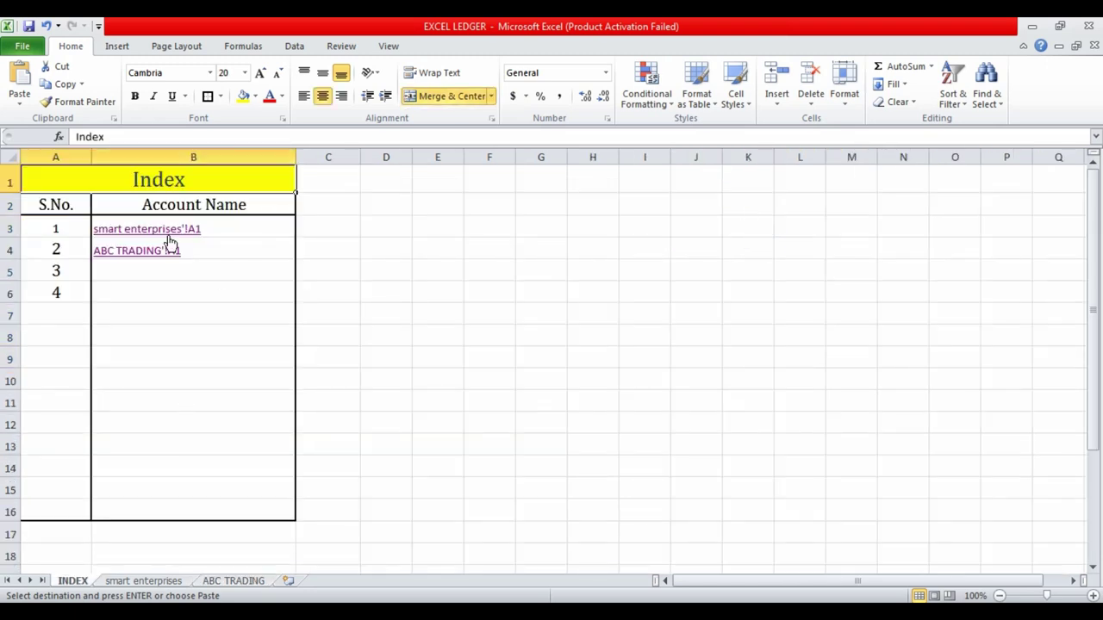
click(250, 580)
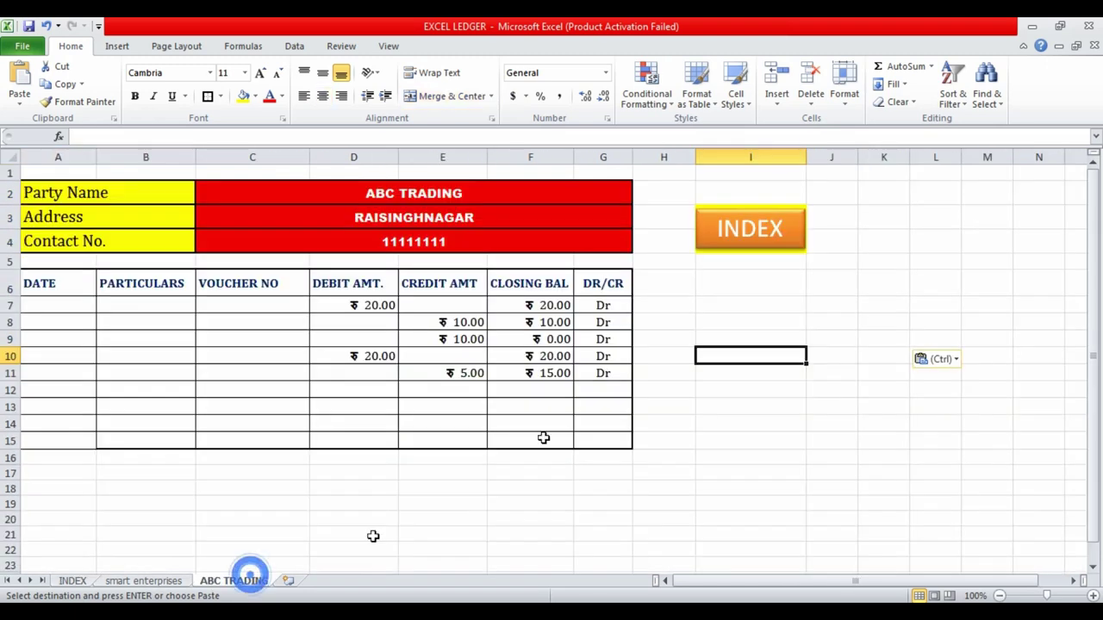
click(773, 198)
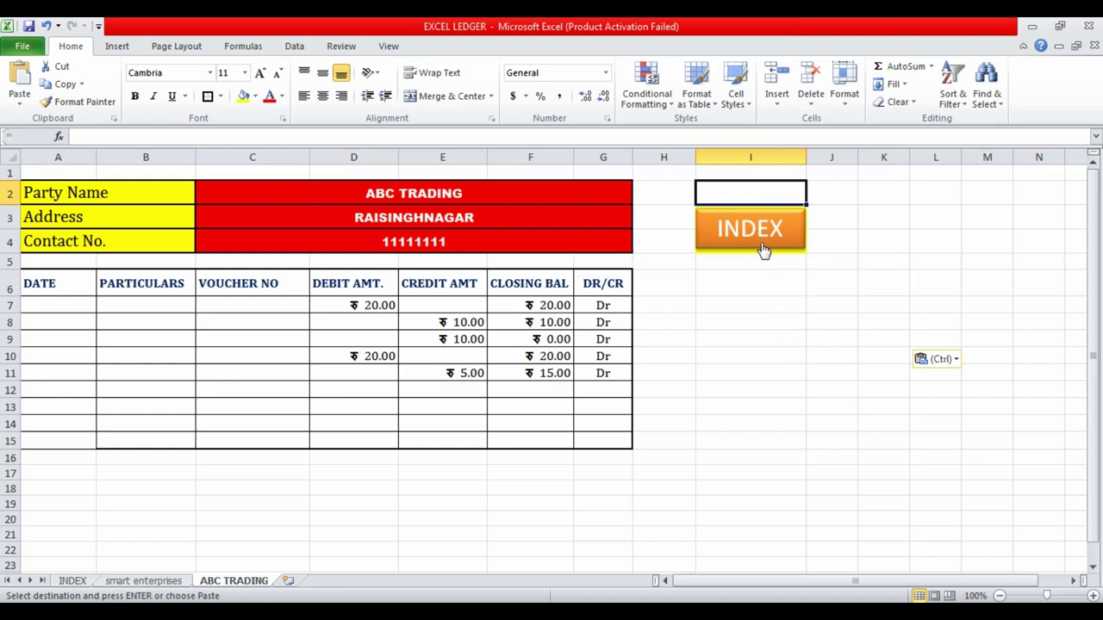
click(752, 237)
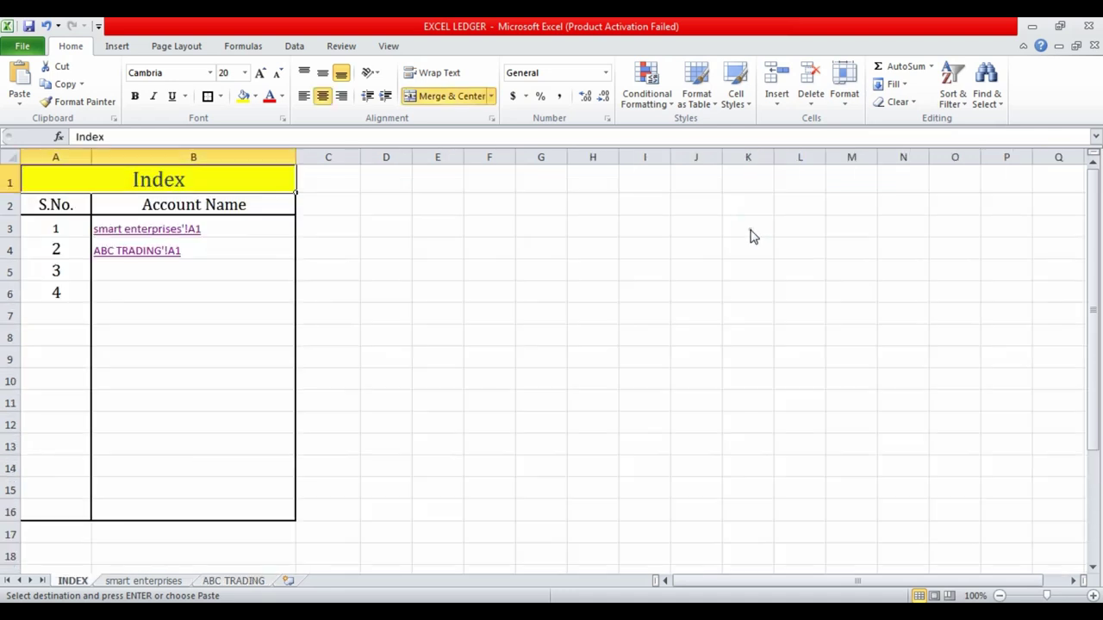
click(139, 252)
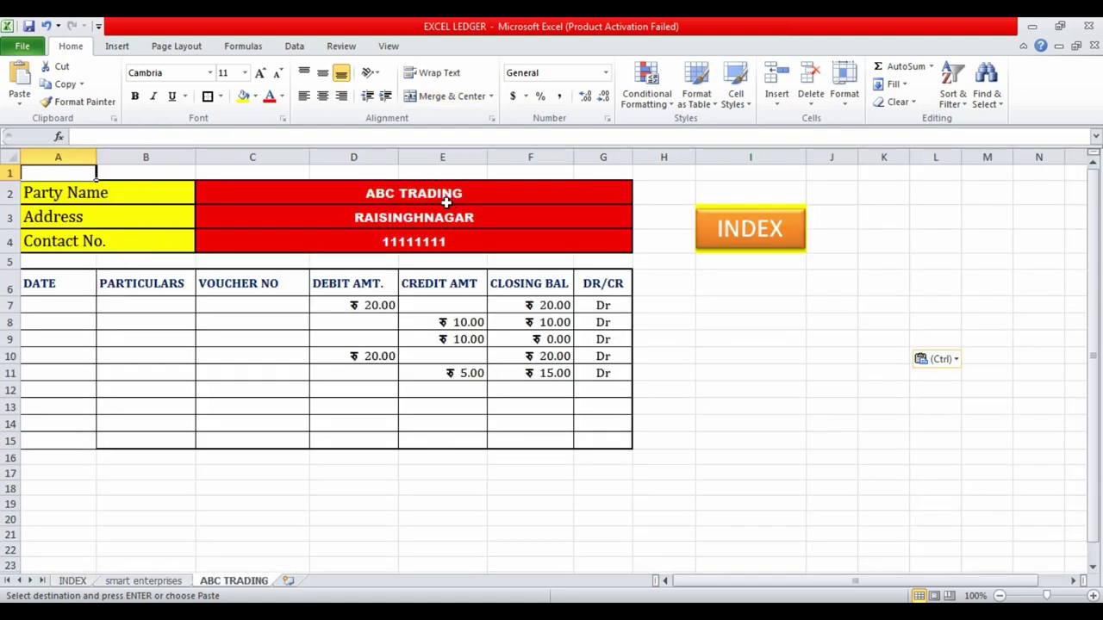
- Add blank worksheets Sheet1 and Sheet2, then return to ABC TRADING cell C11
click(294, 586)
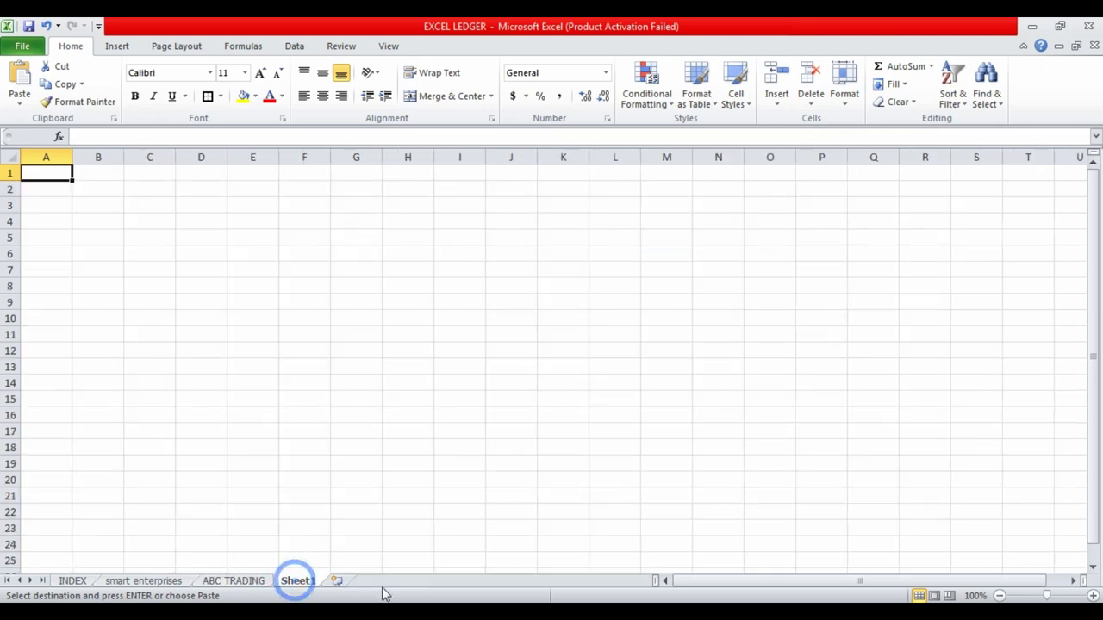
click(337, 585)
click(221, 586)
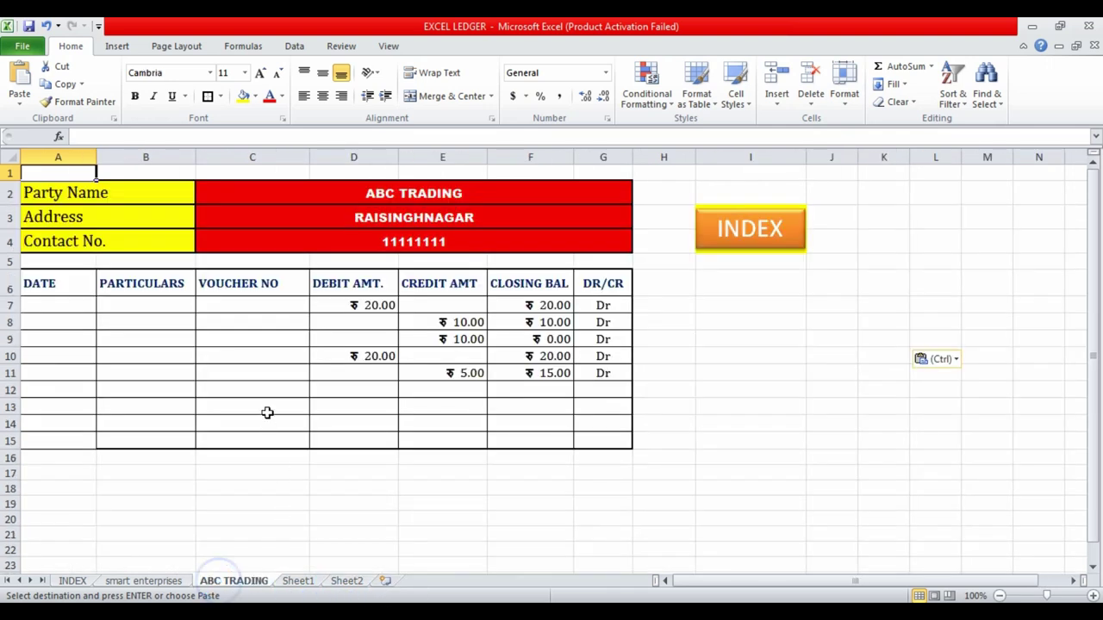
click(259, 377)
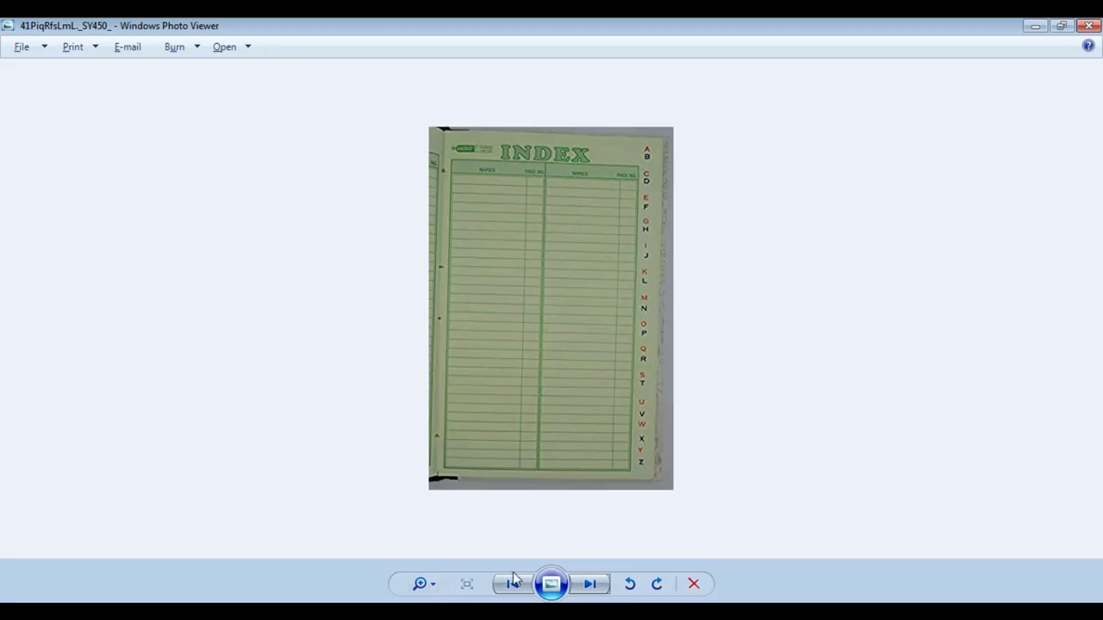
- Advance to the handwritten Smart Enterprises ledger photo, page 108
click(590, 585)
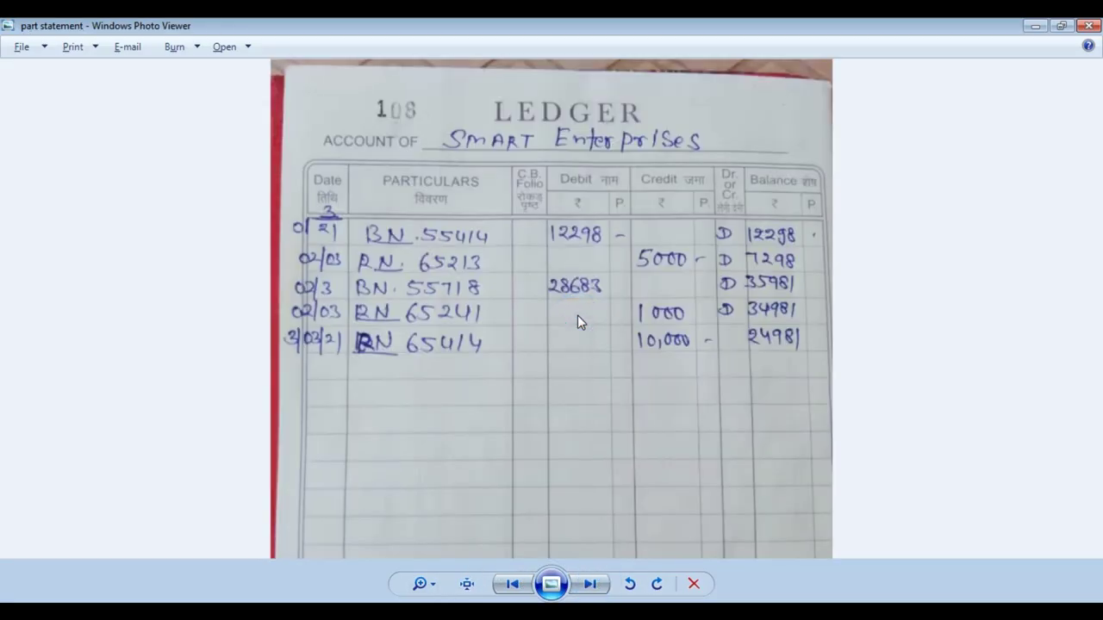